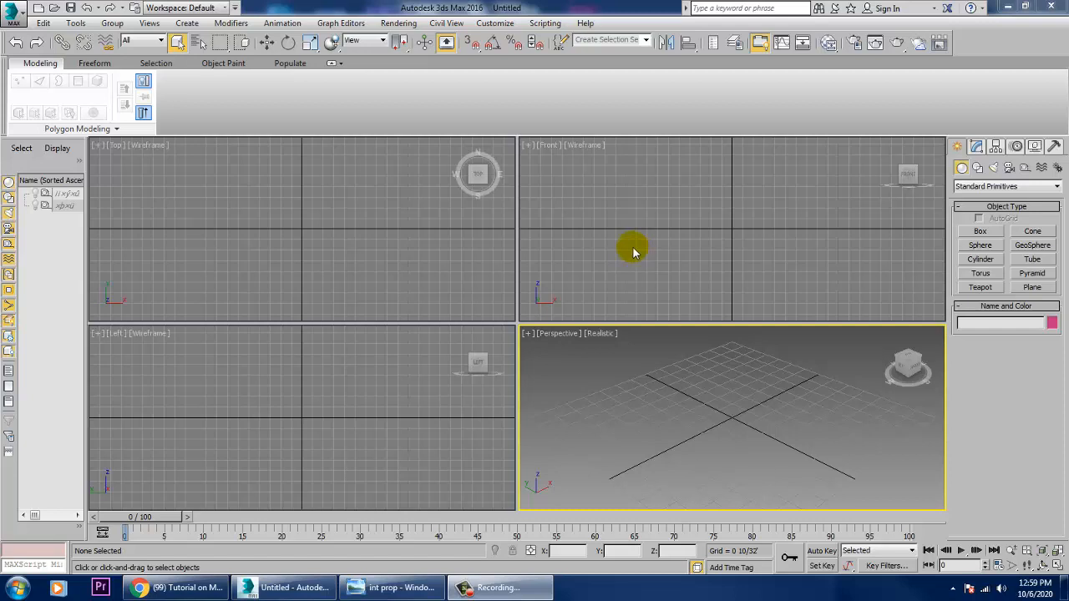
pyautogui.click(644, 249)
pyautogui.click(375, 248)
pyautogui.click(289, 443)
pyautogui.click(697, 438)
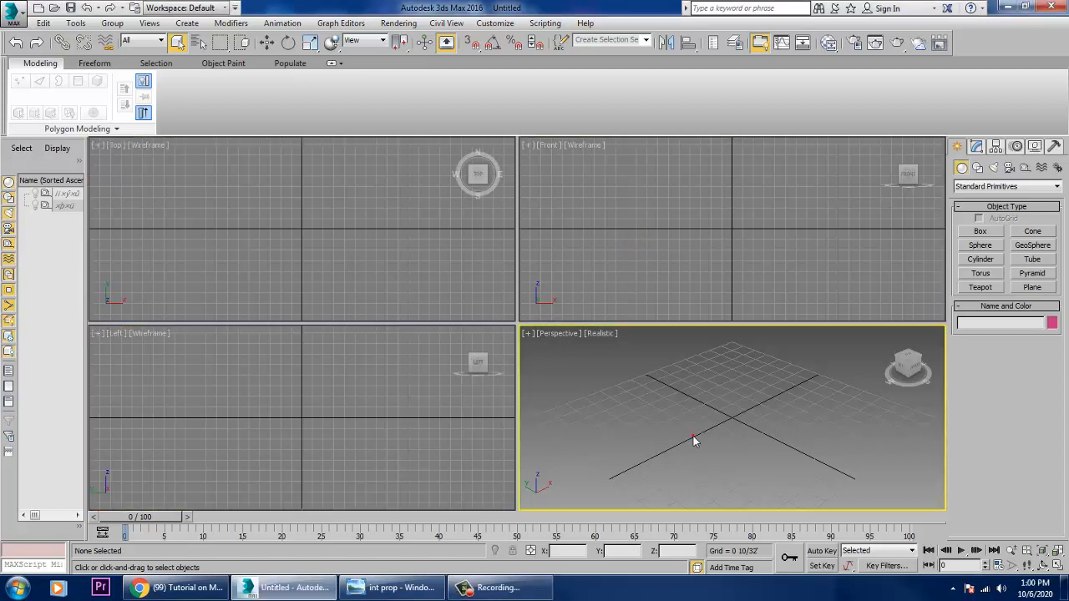
# - Open the reference image "int prop" from the desktop in the image viewer
pyautogui.click(398, 22)
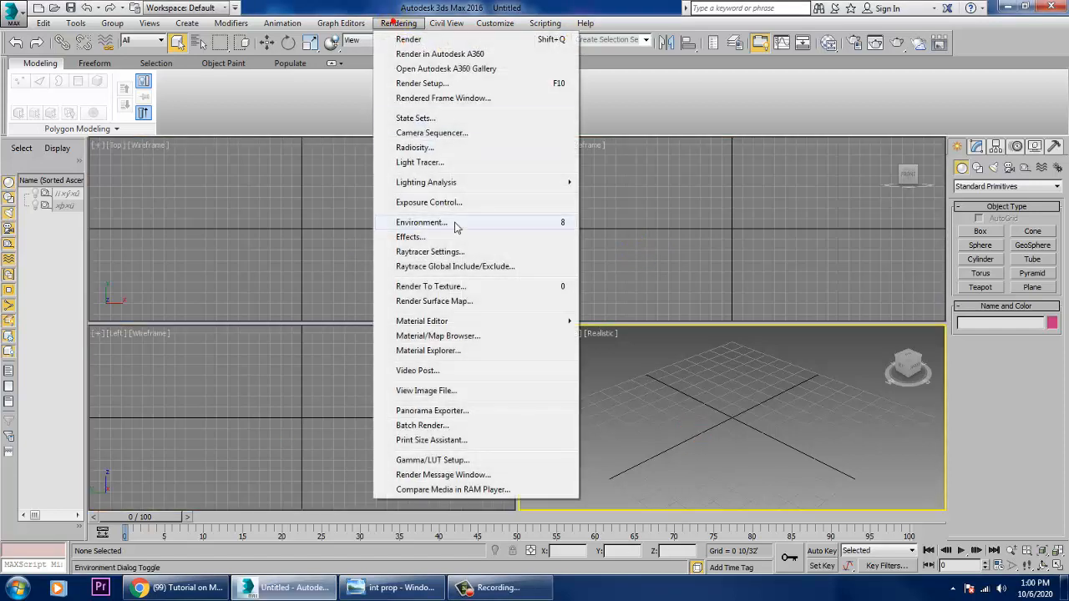
pyautogui.click(447, 392)
pyautogui.click(46, 127)
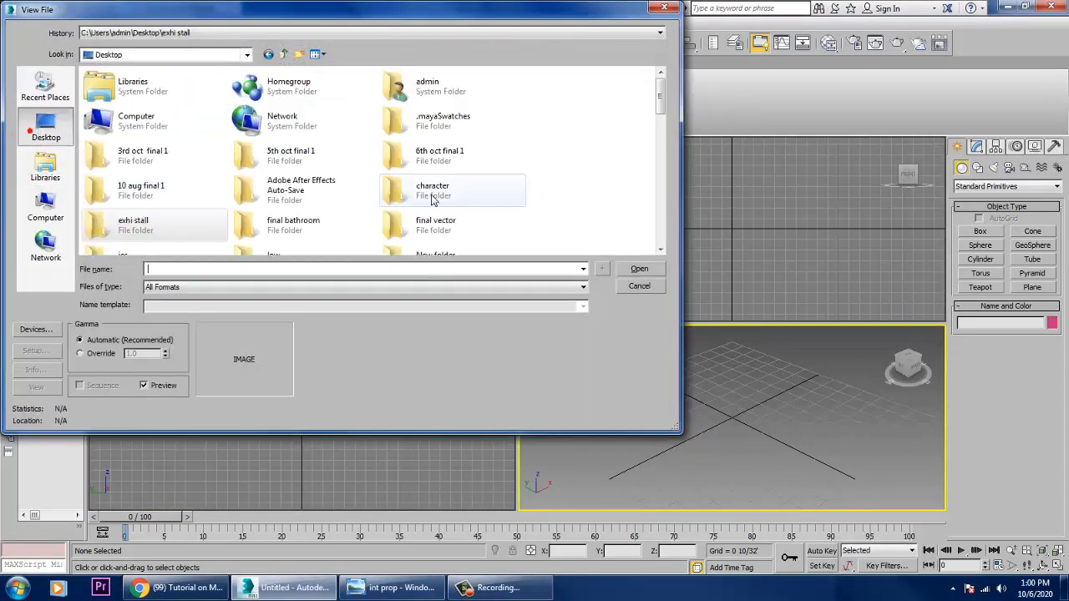
pyautogui.write('int prop')
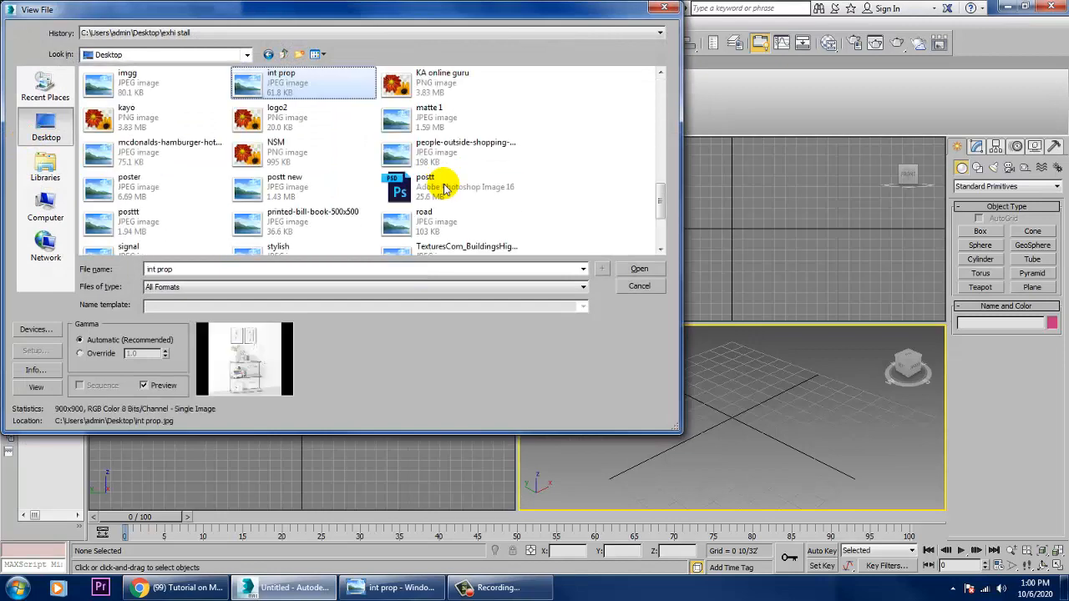
pyautogui.doubleClick(250, 79)
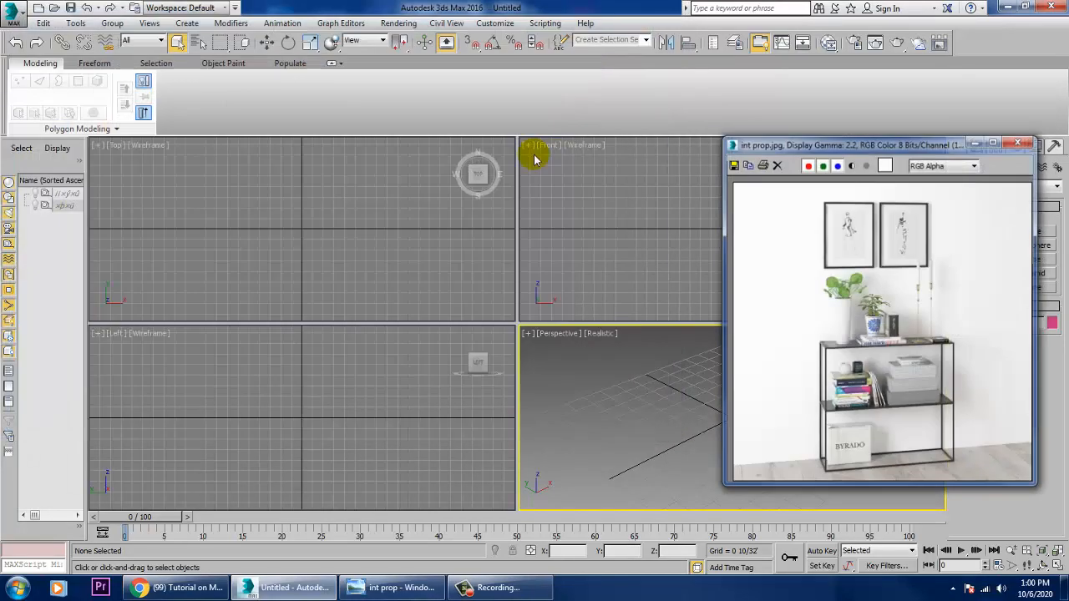
# - Place the reference image window beside the working view, enlarge it and frame the shelving unit in it
pyautogui.moveTo(840, 143); pyautogui.dragTo(151, 47)
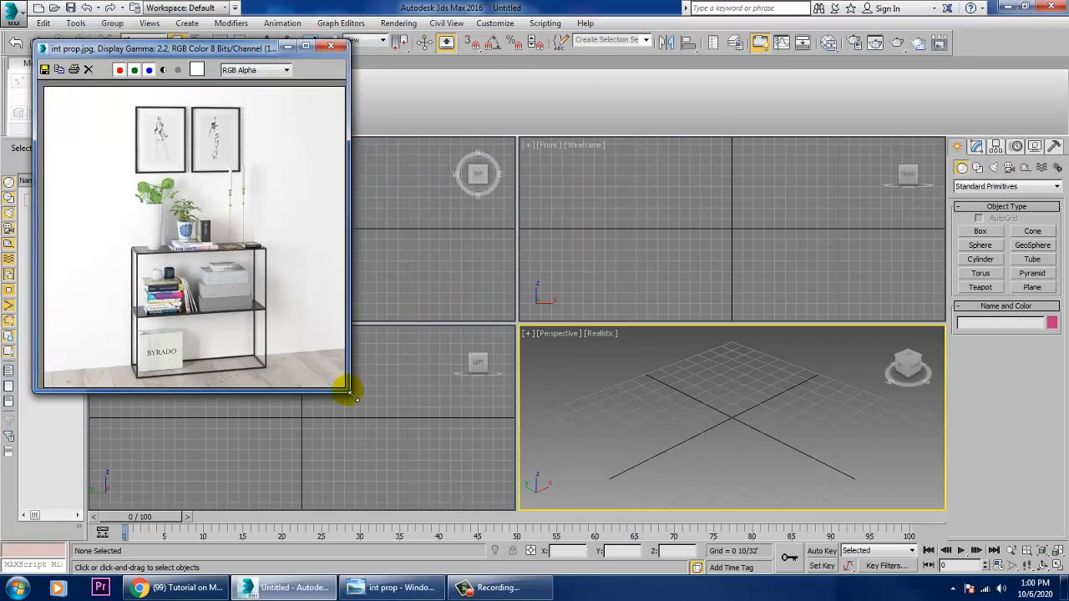
pyautogui.moveTo(349, 392); pyautogui.dragTo(456, 507)
pyautogui.scroll(2, 226, 351)
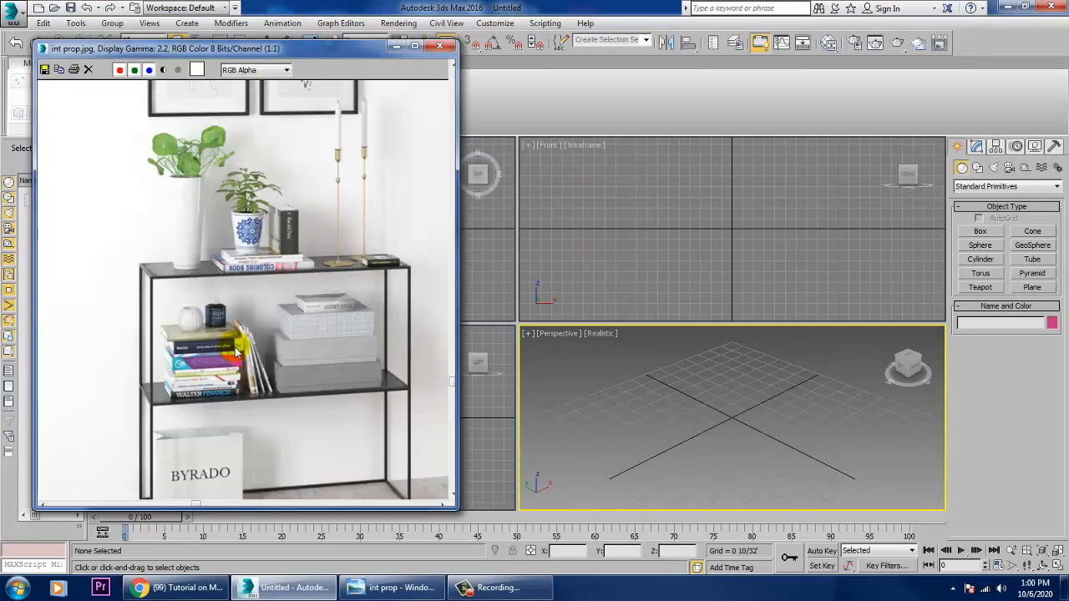
pyautogui.moveTo(318, 303); pyautogui.dragTo(286, 218, button='middle')
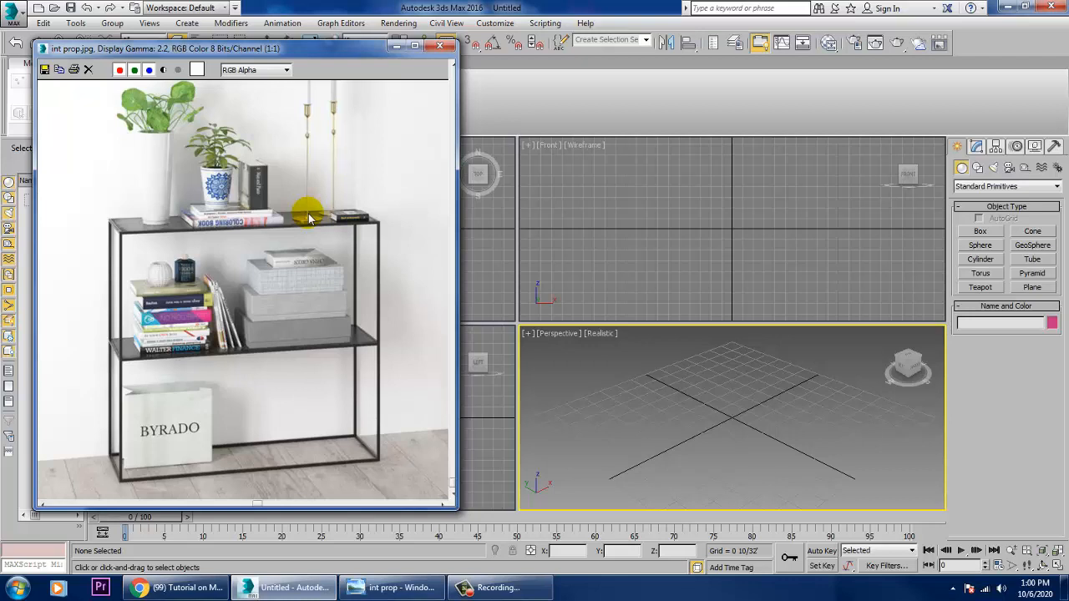
# - Create a large floor plane around the grid origin in the perspective view
pyautogui.click(673, 473)
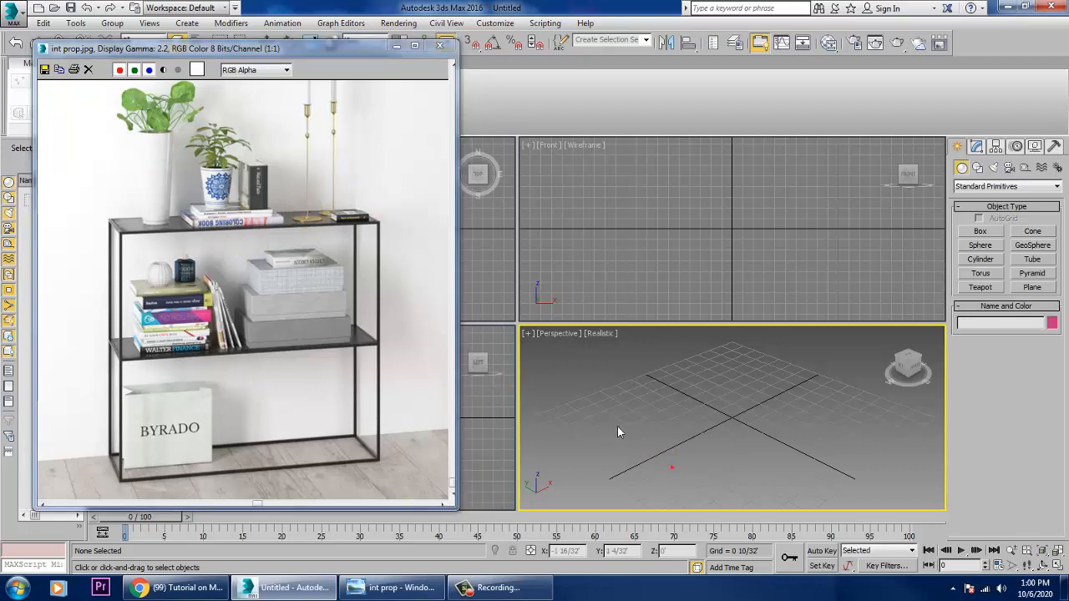
pyautogui.click(1032, 287)
pyautogui.scroll(-5, 759, 432)
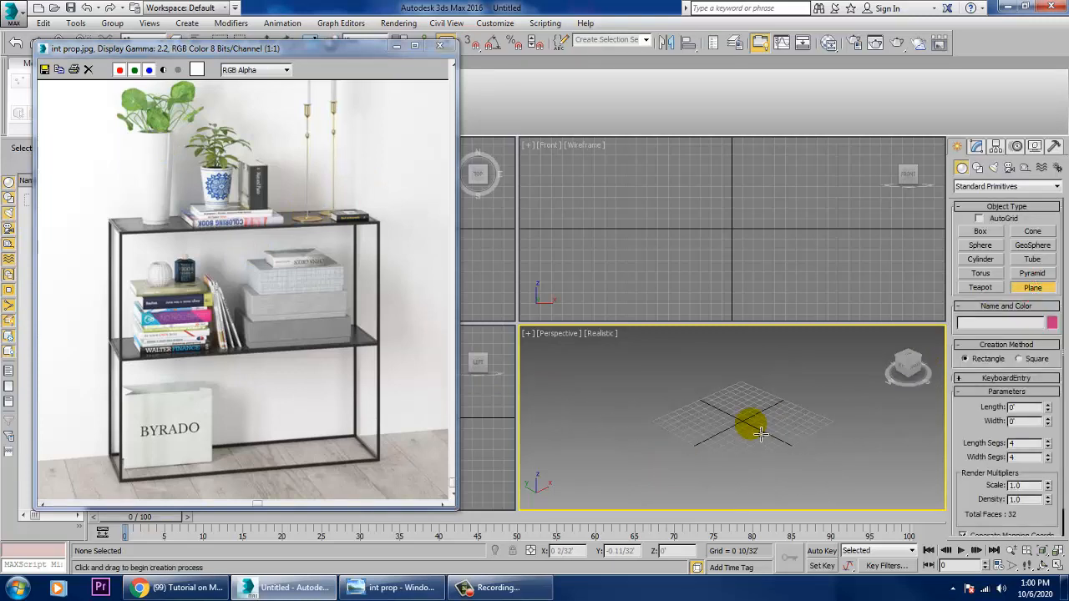
pyautogui.moveTo(750, 343); pyautogui.dragTo(669, 598)
pyautogui.rightClick(749, 369)
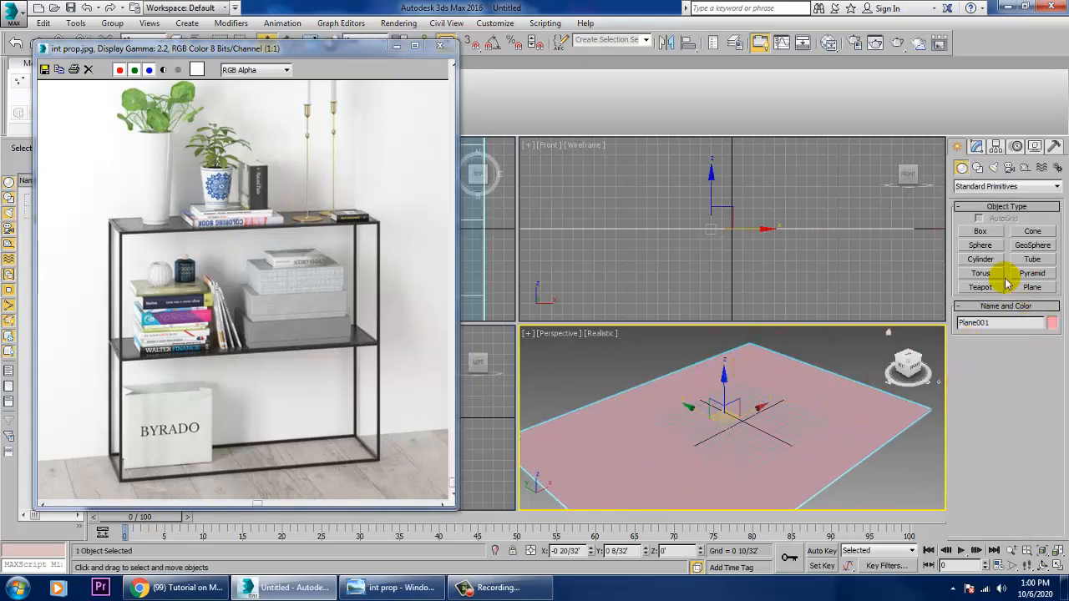
# - Create a tall, thin box as a wall along the floor's back edge, about 12 20/32' wide and 0 5/32' deep
pyautogui.click(980, 232)
pyautogui.rightClick(501, 284)
pyautogui.hotkey('alt', 'w')
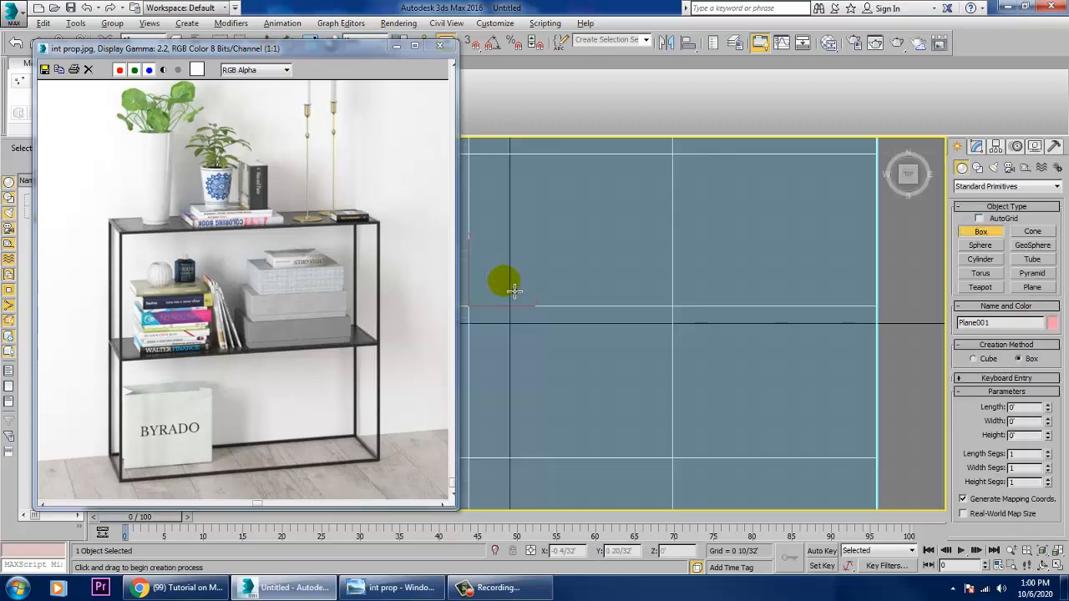
pyautogui.scroll(-5, 758, 291)
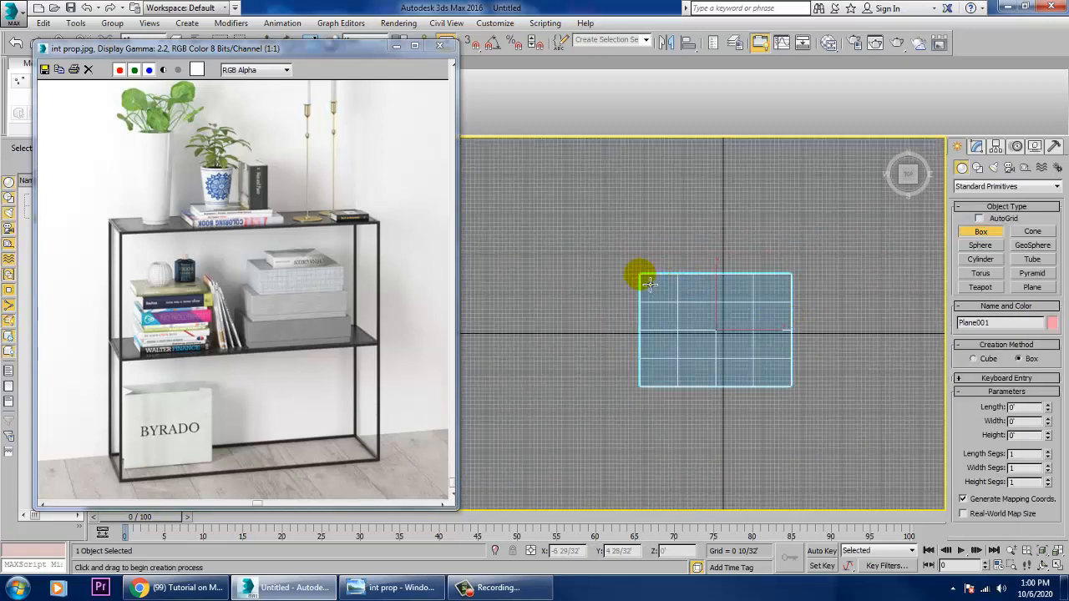
pyautogui.moveTo(649, 284); pyautogui.dragTo(789, 276)
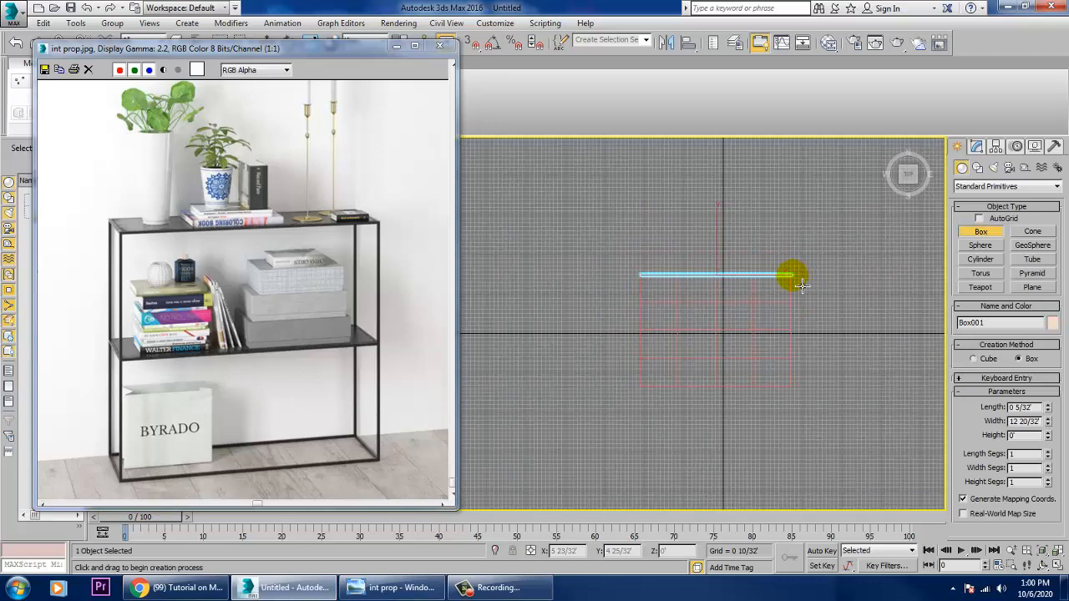
pyautogui.click(792, 202)
pyautogui.rightClick(796, 277)
pyautogui.hotkey('alt', 'w')
pyautogui.rightClick(814, 436)
pyautogui.hotkey('alt', 'w')
pyautogui.moveTo(743, 380); pyautogui.dragTo(778, 410, button='middle')
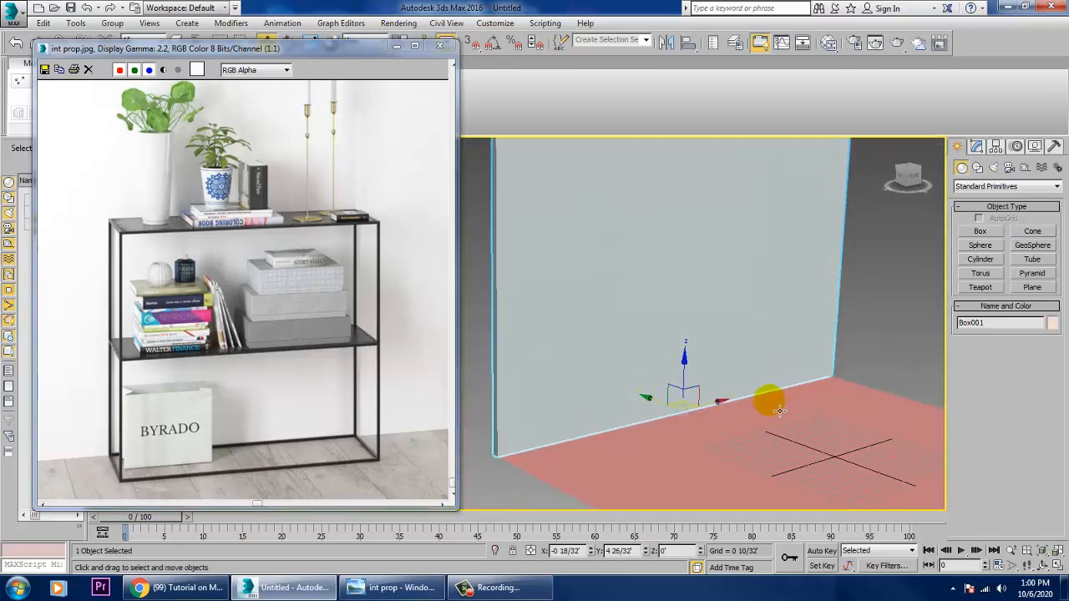
# - Scale the floor plane and the wall together to make both longer along the wall's width
pyautogui.click(762, 427)
pyautogui.keyDown('ctrl'); pyautogui.click(701, 376); pyautogui.keyUp('ctrl')
pyautogui.press('r')
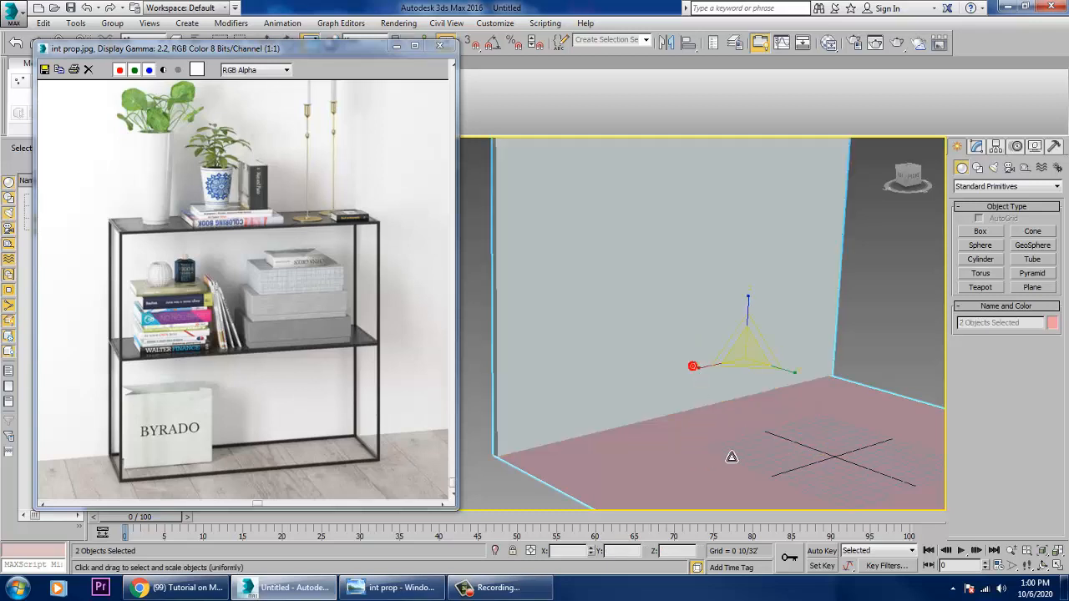
pyautogui.moveTo(703, 367); pyautogui.dragTo(685, 371)
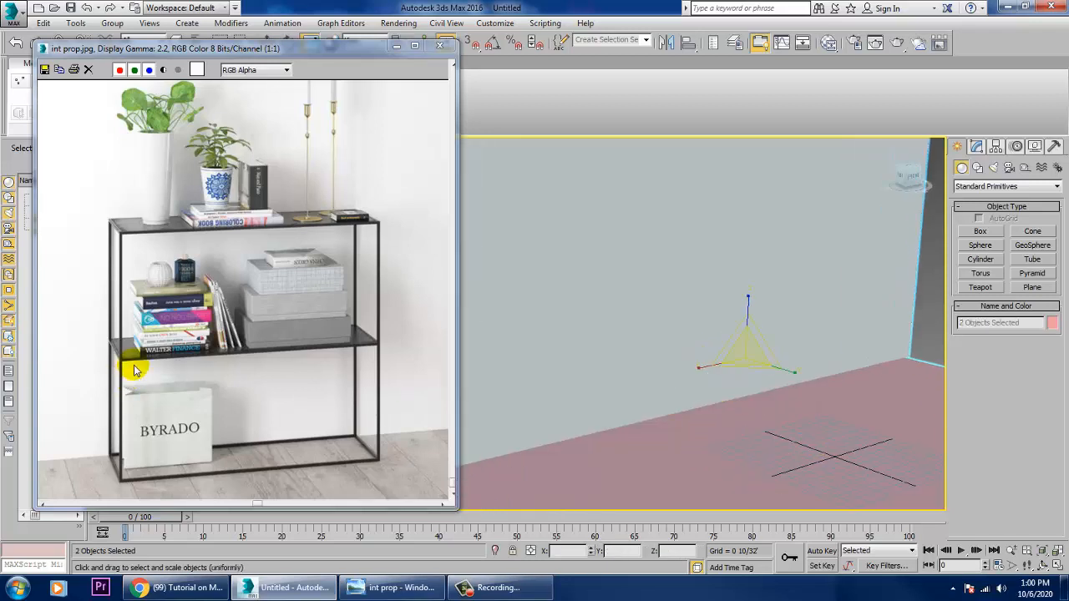
pyautogui.click(134, 365)
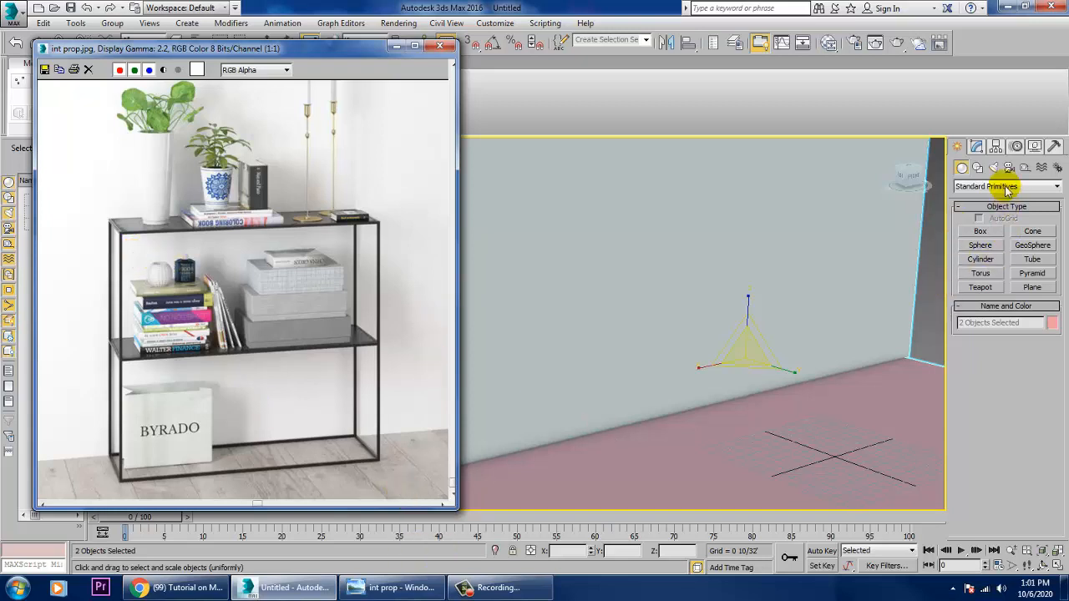
# - Draw a rectangle spline in the front view, about 3' wide and 3 26/32' high, standing on the floor
pyautogui.click(977, 167)
pyautogui.click(1032, 243)
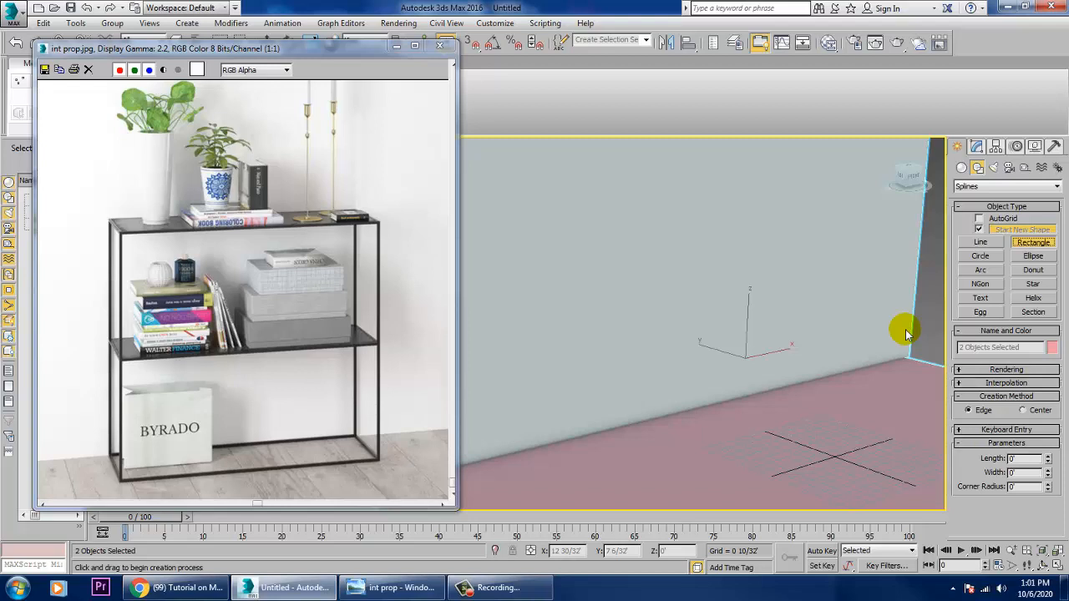
pyautogui.hotkey('alt', 'w')
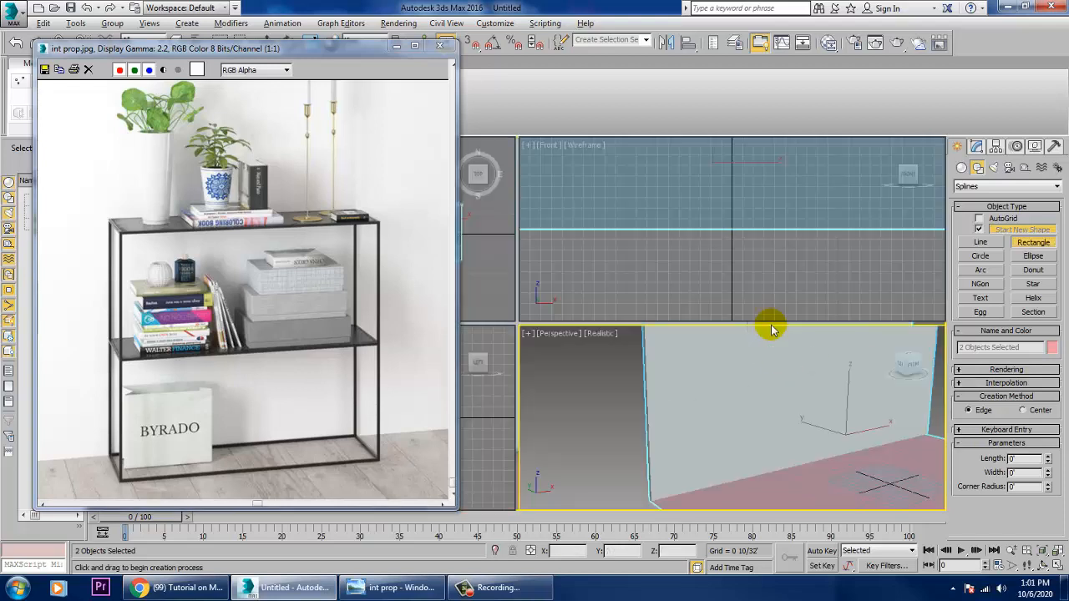
pyautogui.middleClick(818, 273)
pyautogui.hotkey('alt', 'w')
pyautogui.scroll(-2, 719, 361)
pyautogui.moveTo(687, 325); pyautogui.dragTo(692, 431, button='middle')
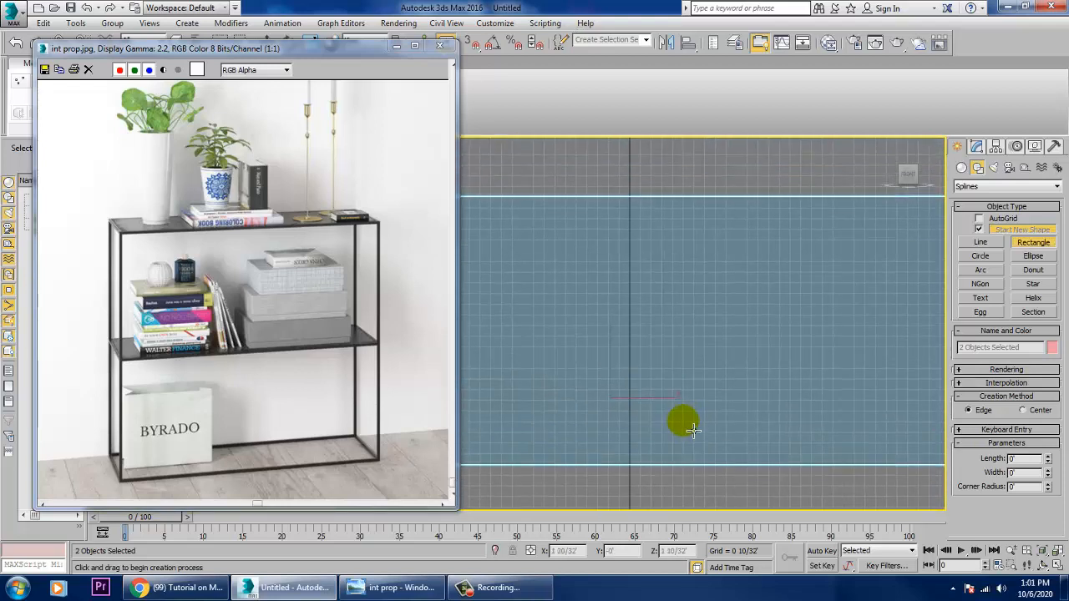
pyautogui.scroll(-2, 700, 385)
pyautogui.moveTo(700, 384); pyautogui.dragTo(715, 323, button='middle')
pyautogui.scroll(3, 697, 343)
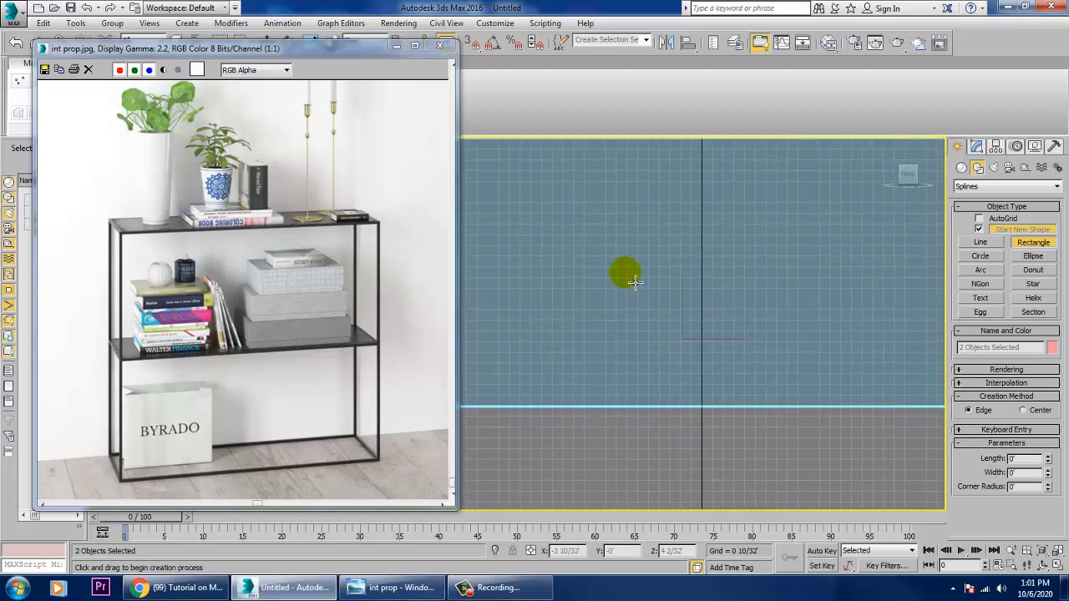
pyautogui.moveTo(643, 294); pyautogui.dragTo(743, 412)
pyautogui.rightClick(745, 414)
pyautogui.hotkey('alt', 'w')
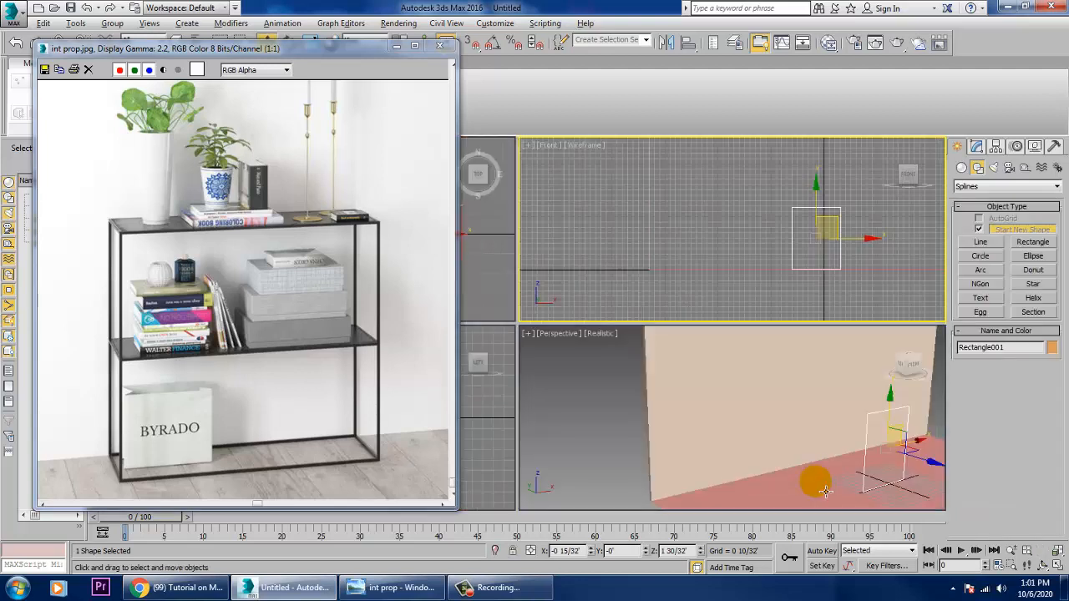
# - Enable the rectangle's thickness in the viewport and give it a Rectangular cross-section
pyautogui.rightClick(816, 458)
pyautogui.hotkey('alt', 'w')
pyautogui.moveTo(816, 448); pyautogui.dragTo(783, 426, button='middle')
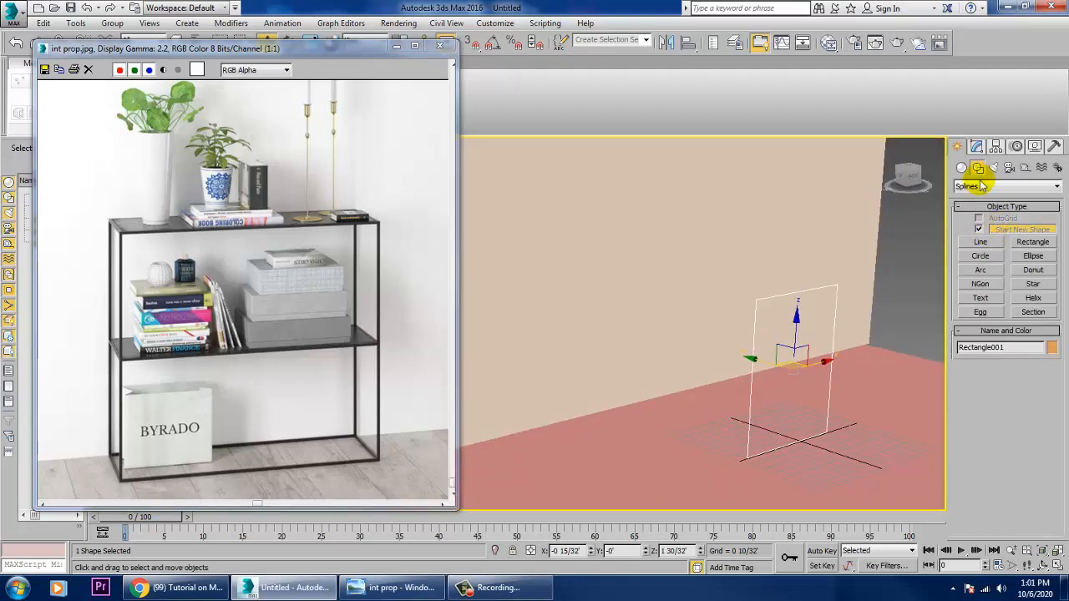
pyautogui.click(976, 146)
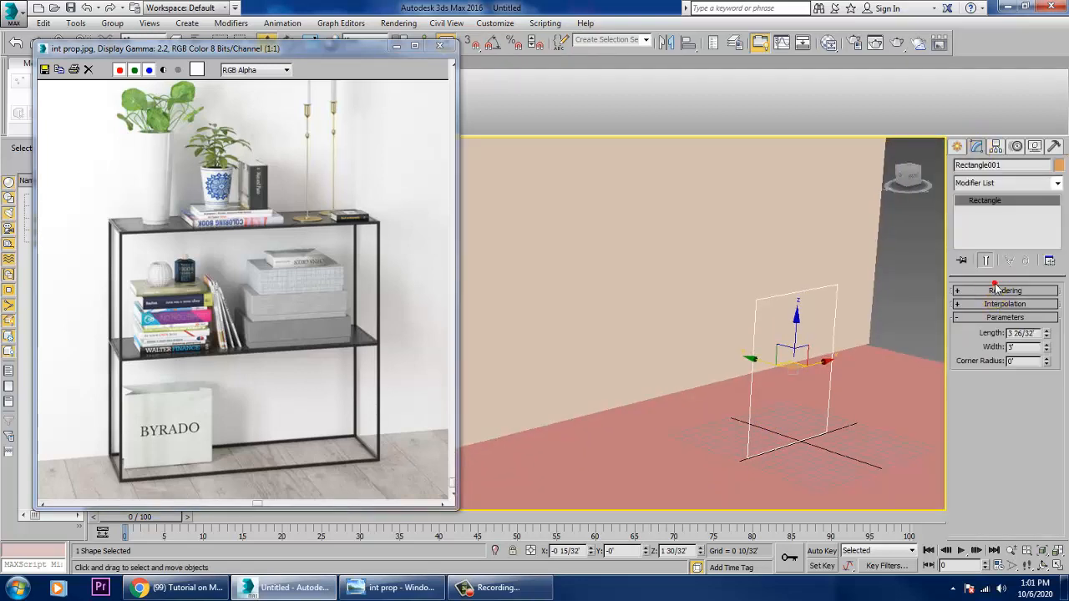
pyautogui.click(996, 290)
pyautogui.click(959, 313)
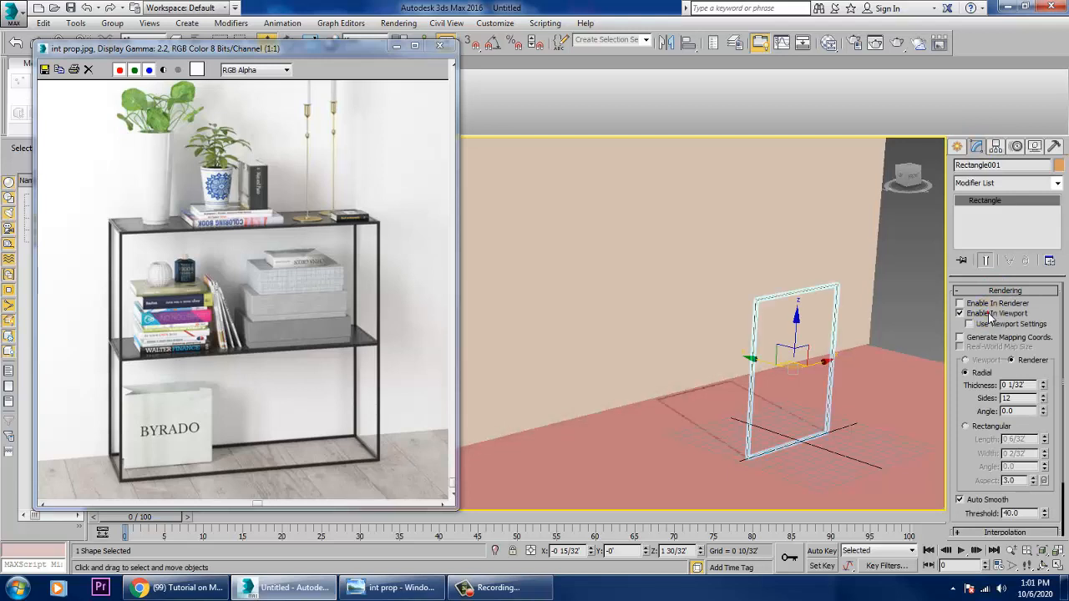
pyautogui.click(991, 429)
# - Thin the frame's rectangular cross-section to a length of 0 2/32' and a width of 0 1/32'
pyautogui.scroll(3, 746, 348)
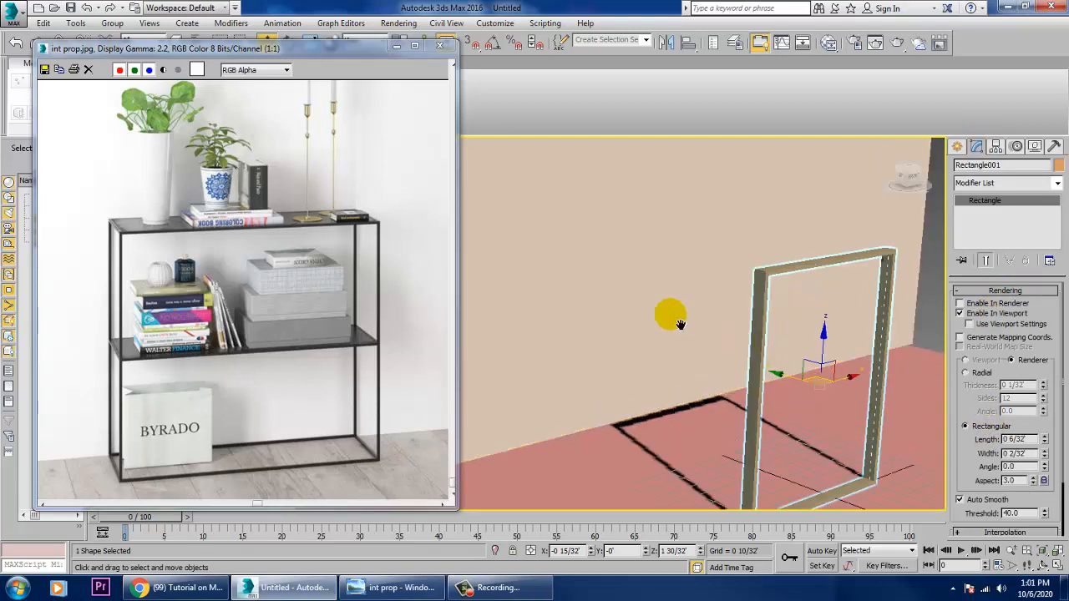
pyautogui.moveTo(680, 325); pyautogui.dragTo(610, 303, button='middle')
pyautogui.moveTo(758, 383); pyautogui.dragTo(740, 598, button='middle')
pyautogui.scroll(5, 643, 353)
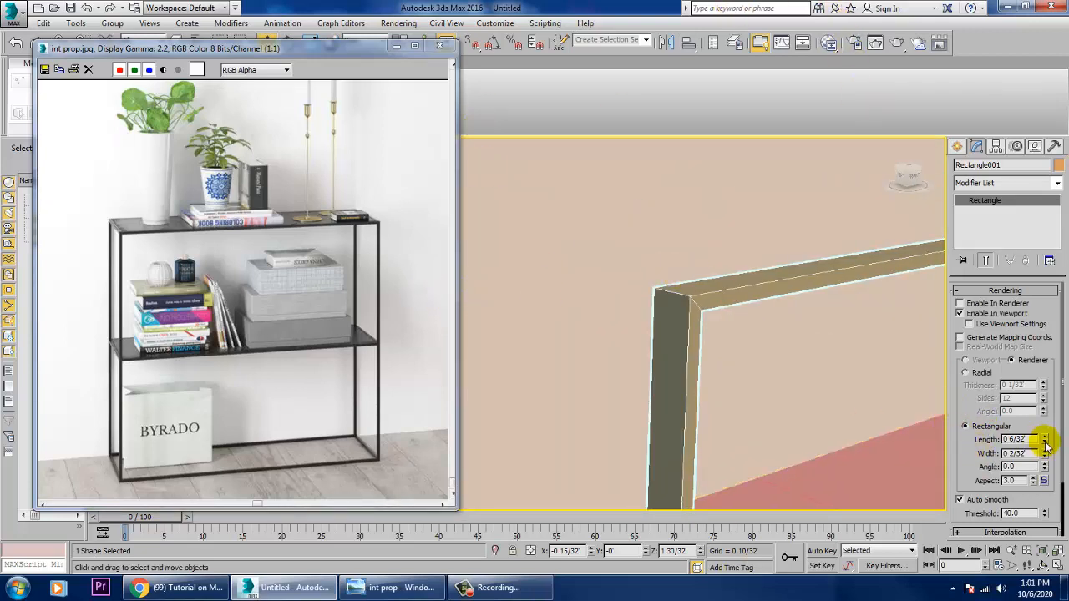
pyautogui.moveTo(1044, 441); pyautogui.dragTo(1064, 493)
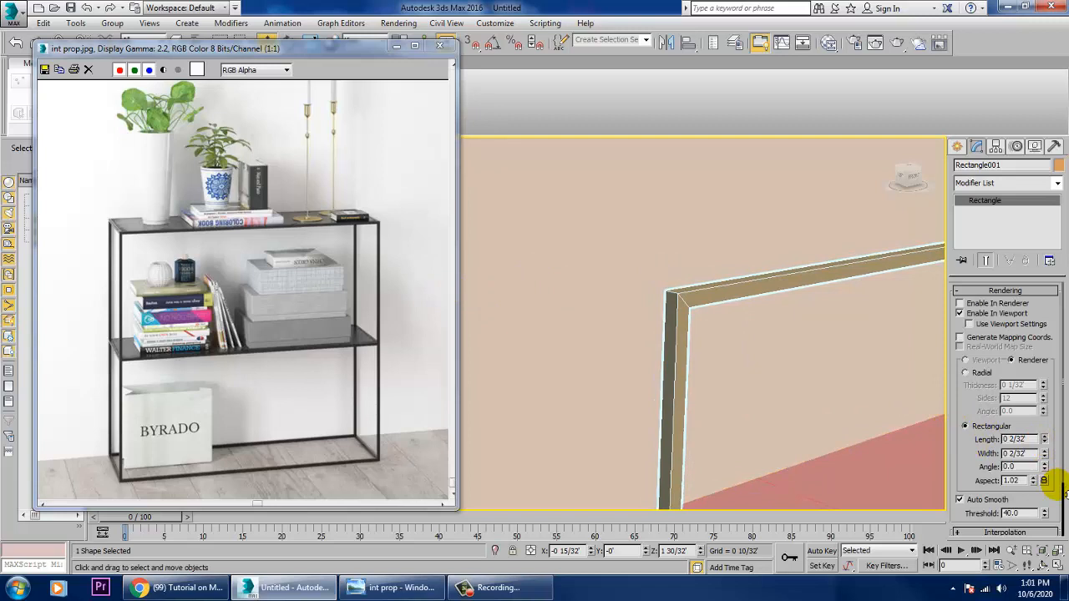
pyautogui.click(1044, 456)
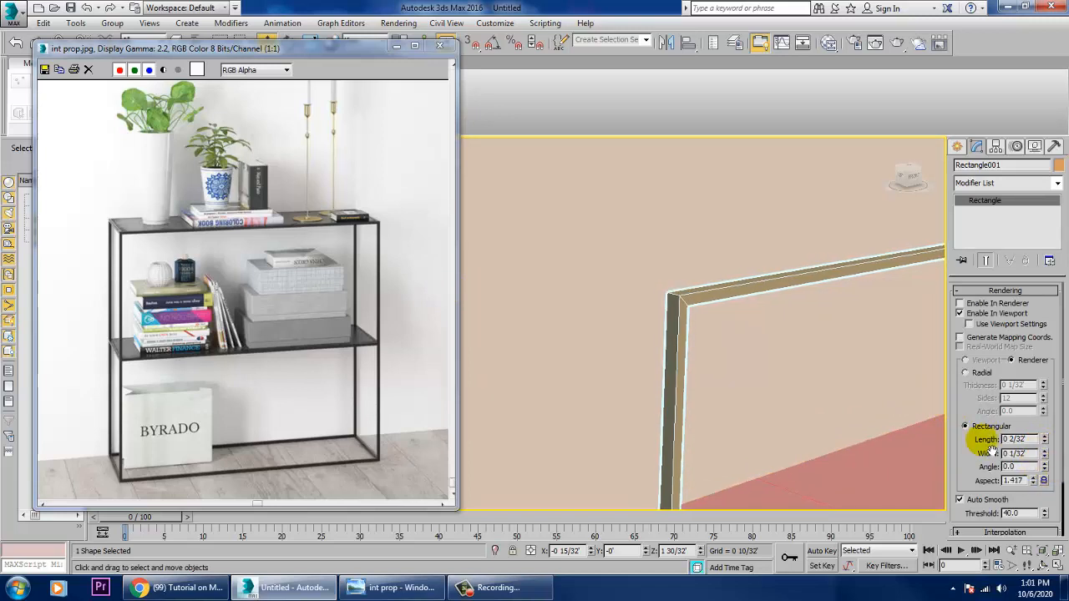
# - Move the frame along the Y axis to about 4 20/32', up against the wall
pyautogui.scroll(-6, 743, 343)
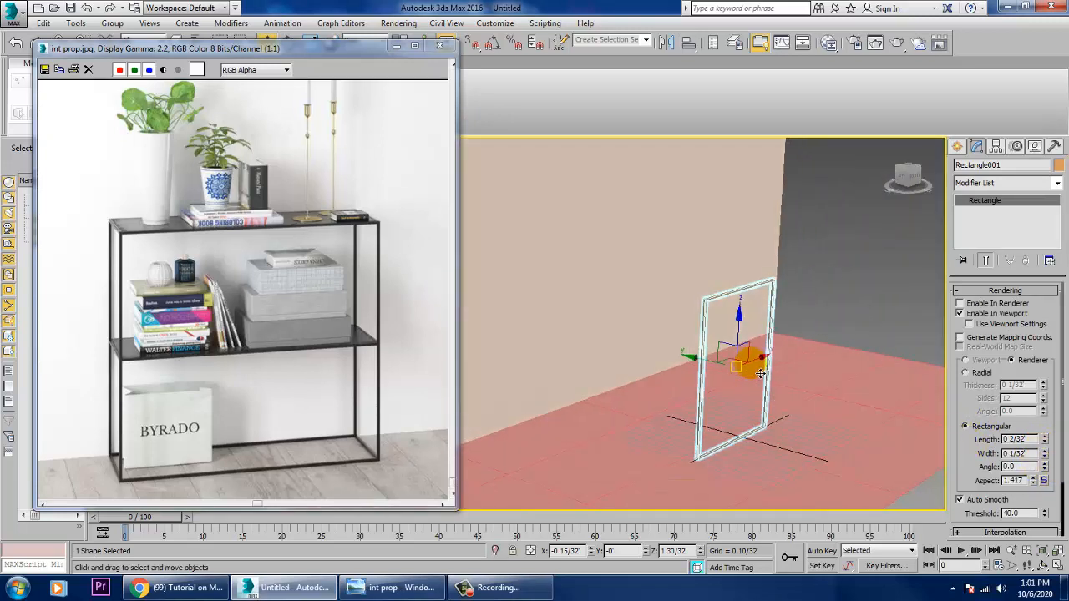
pyautogui.moveTo(710, 368); pyautogui.dragTo(566, 334)
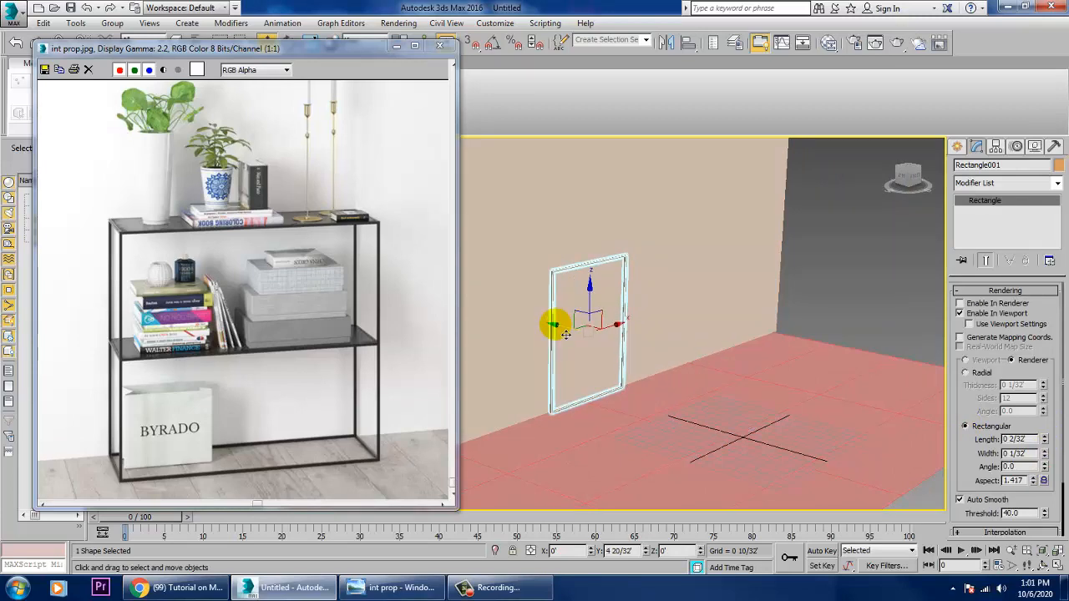
pyautogui.scroll(4, 639, 364)
pyautogui.scroll(-6, 629, 373)
# - Make one Copy of the frame in front of the original, along the Y axis at about 2 30/32'
pyautogui.moveTo(628, 373); pyautogui.dragTo(710, 367, button='middle')
pyautogui.scroll(4, 710, 368)
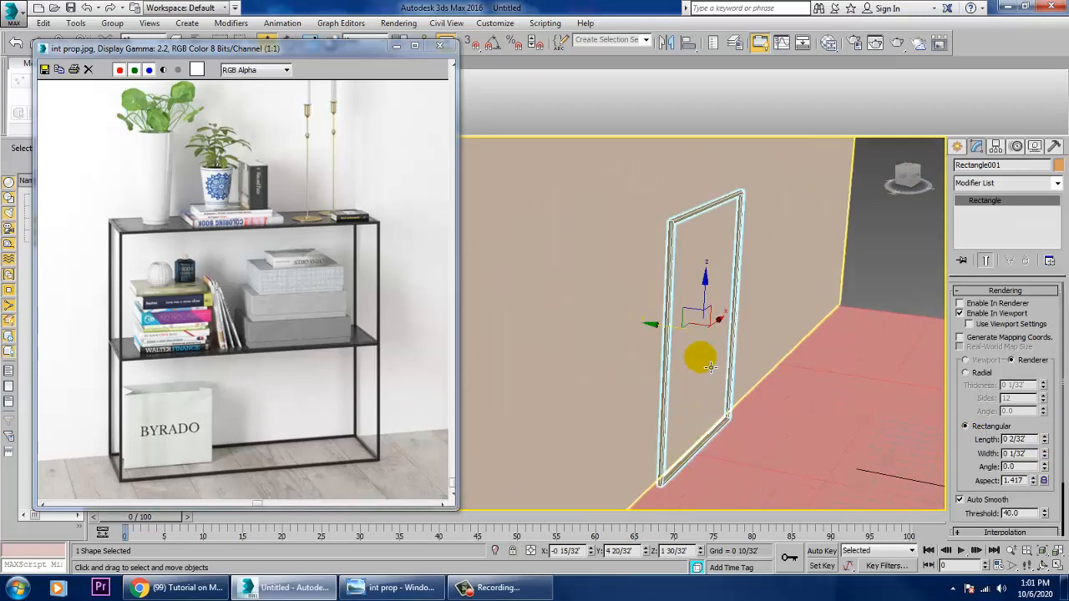
pyautogui.keyDown('shift'); pyautogui.moveTo(651, 322); pyautogui.dragTo(734, 340); pyautogui.keyUp('shift')
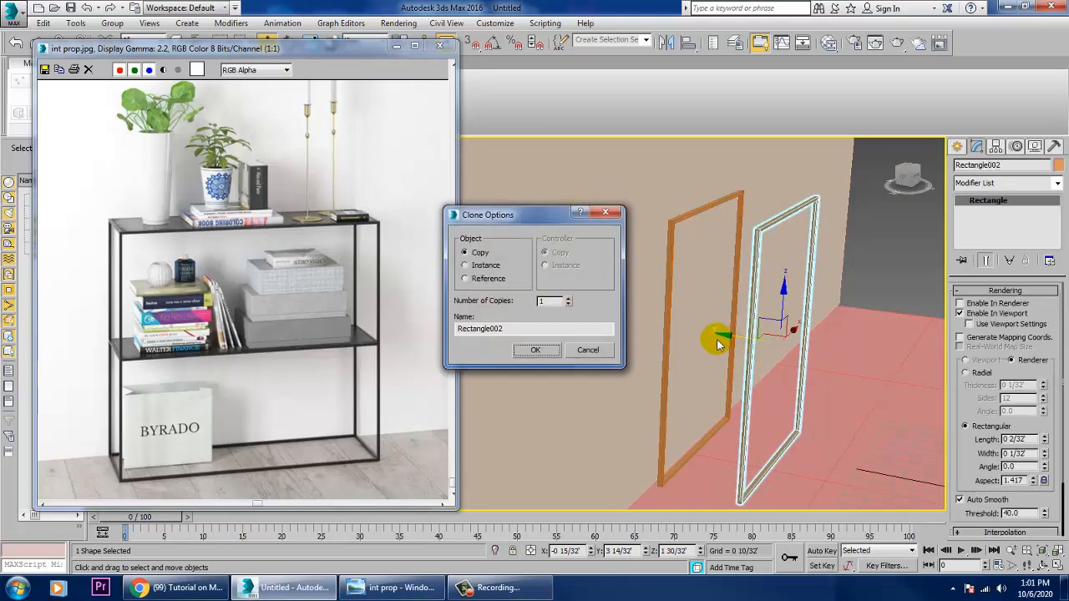
pyautogui.click(536, 350)
pyautogui.moveTo(710, 392)
pyautogui.keyDown('alt'); pyautogui.mouseDown(button='middle')
pyautogui.moveTo(727, 424)
pyautogui.moveTo(682, 390)
pyautogui.moveTo(793, 370)
pyautogui.moveTo(820, 391)
pyautogui.moveTo(747, 342)
pyautogui.moveTo(709, 348)
pyautogui.moveTo(754, 381)
pyautogui.moveTo(661, 334)
pyautogui.mouseUp(button='middle'); pyautogui.keyUp('alt')
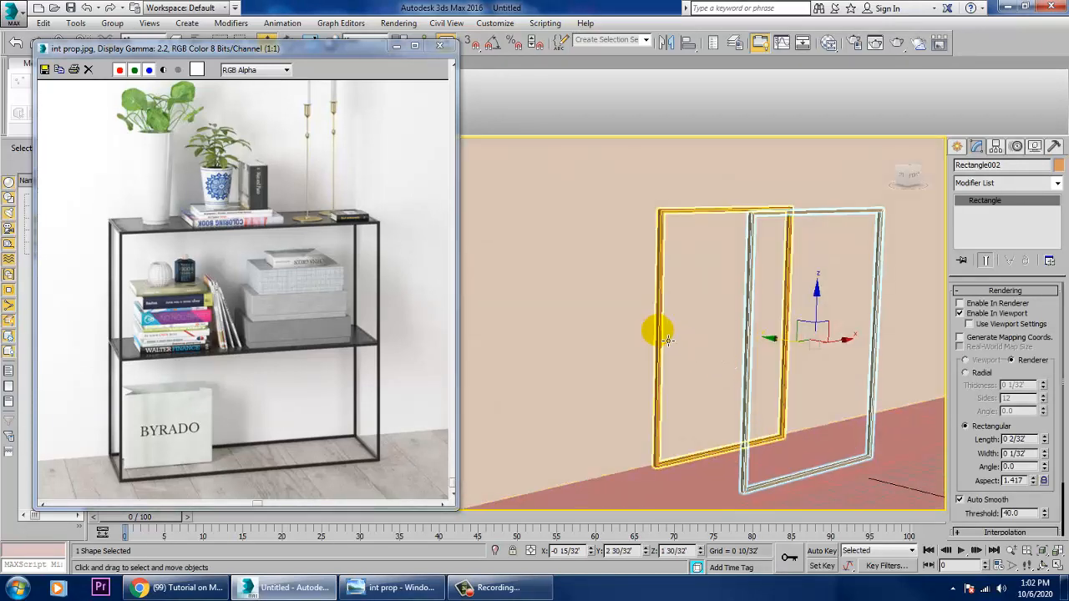
# - Convert both upright frames, the wall-side one and its front copy, to Editable Poly
pyautogui.keyDown('ctrl'); pyautogui.click(669, 340); pyautogui.keyUp('ctrl')
pyautogui.rightClick(660, 334)
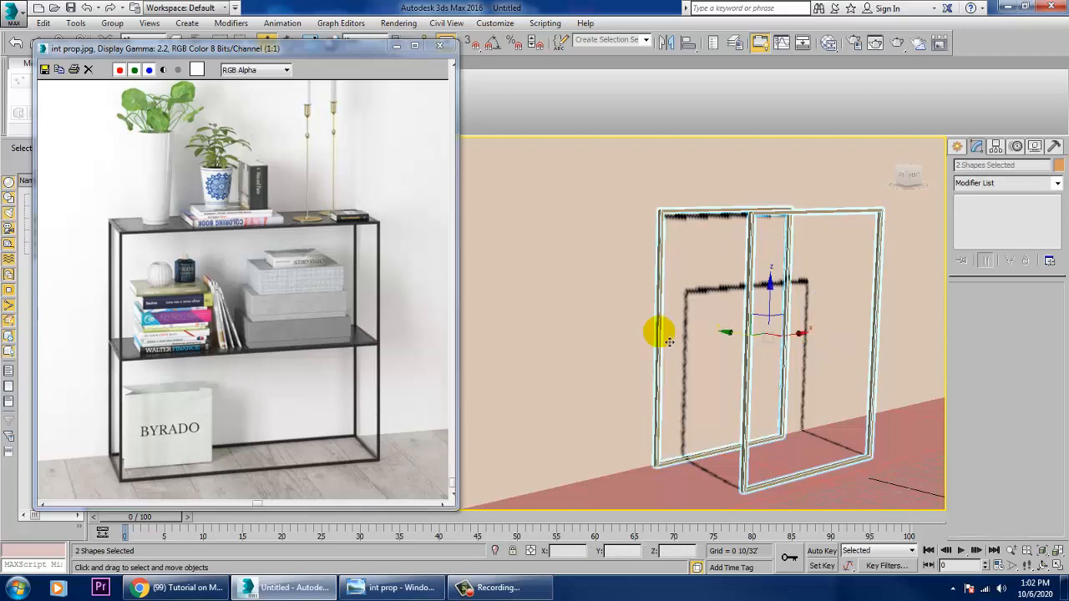
pyautogui.moveTo(728, 464)
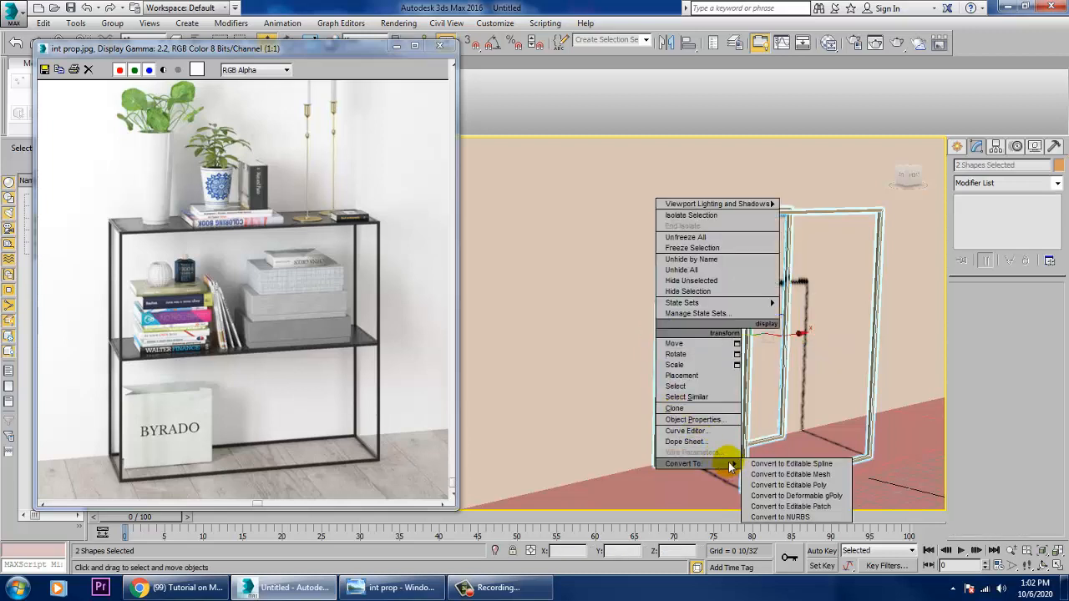
pyautogui.click(830, 485)
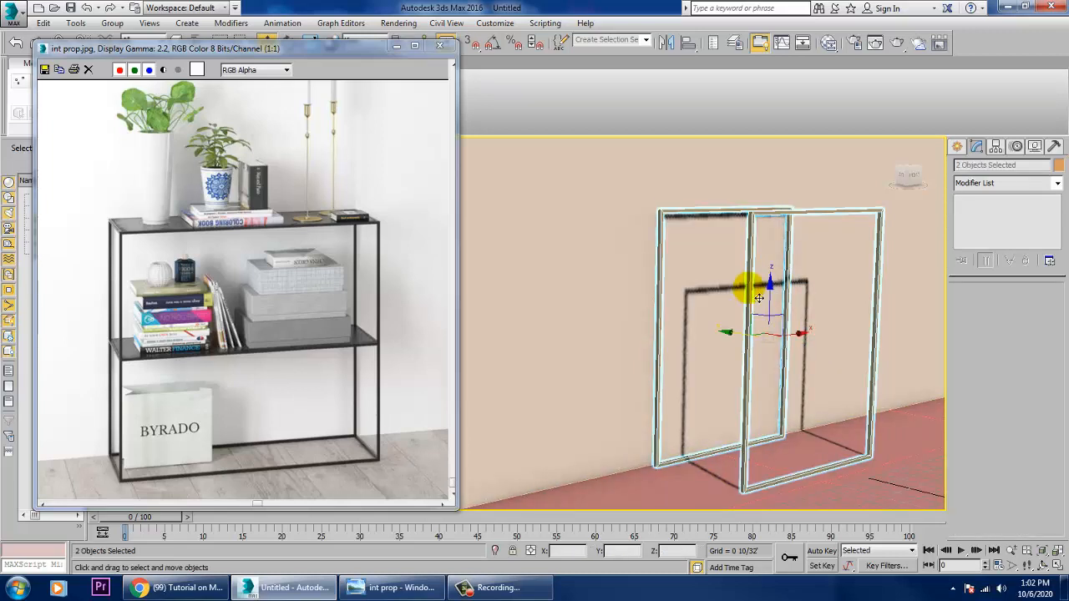
# - Attach the wall-side frame to the front frame so that both form one Editable Poly
pyautogui.click(757, 296)
pyautogui.click(976, 146)
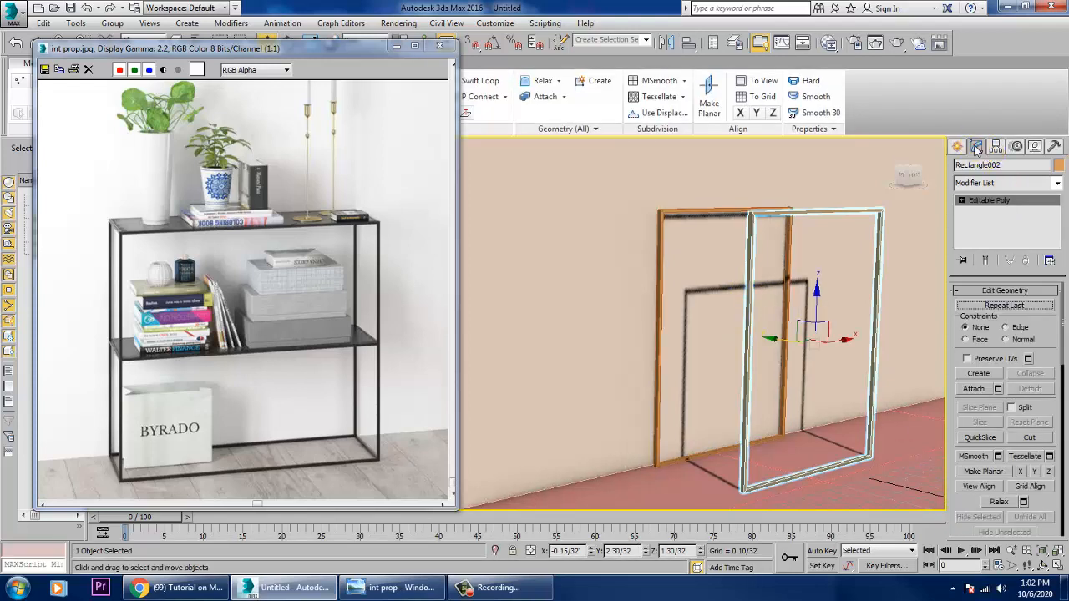
pyautogui.click(973, 388)
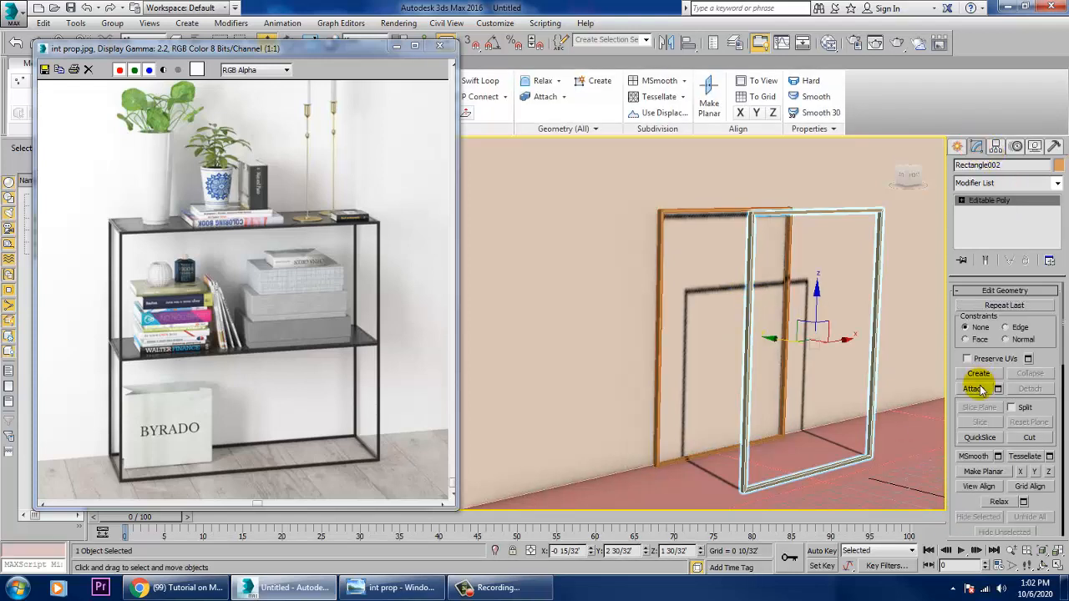
pyautogui.click(659, 346)
pyautogui.rightClick(658, 347)
pyautogui.keyDown('alt'); pyautogui.moveTo(777, 408); pyautogui.dragTo(754, 406, button='middle'); pyautogui.keyUp('alt')
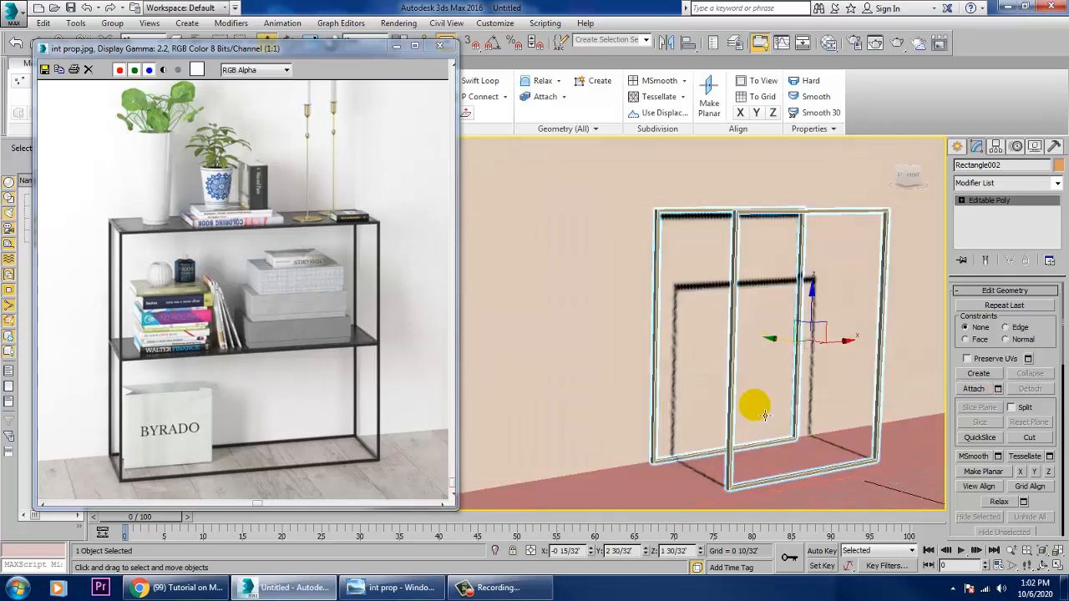
pyautogui.hotkey('alt', 'w')
pyautogui.moveTo(788, 305); pyautogui.dragTo(768, 296, button='middle')
pyautogui.hotkey('alt', 'w')
pyautogui.press('z')
pyautogui.moveTo(686, 279); pyautogui.dragTo(744, 246, button='middle')
pyautogui.scroll(2, 744, 246)
pyautogui.moveTo(526, 409); pyautogui.dragTo(864, 304, button='middle')
pyautogui.scroll(5, 756, 368)
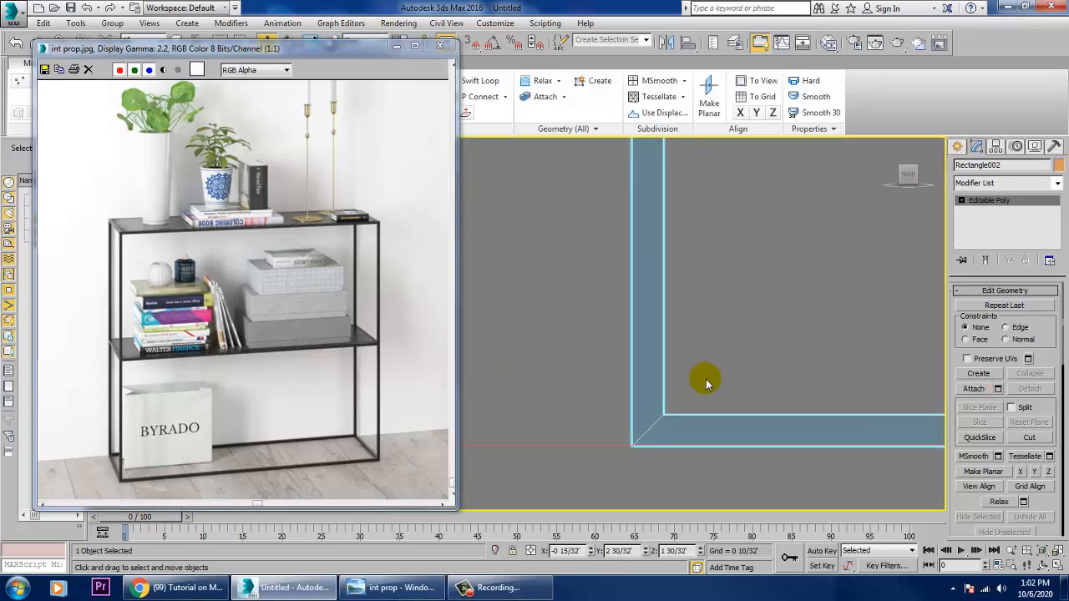
pyautogui.moveTo(695, 385); pyautogui.dragTo(713, 320, button='middle')
pyautogui.scroll(2, 632, 379)
pyautogui.moveTo(632, 379); pyautogui.dragTo(699, 298, button='middle')
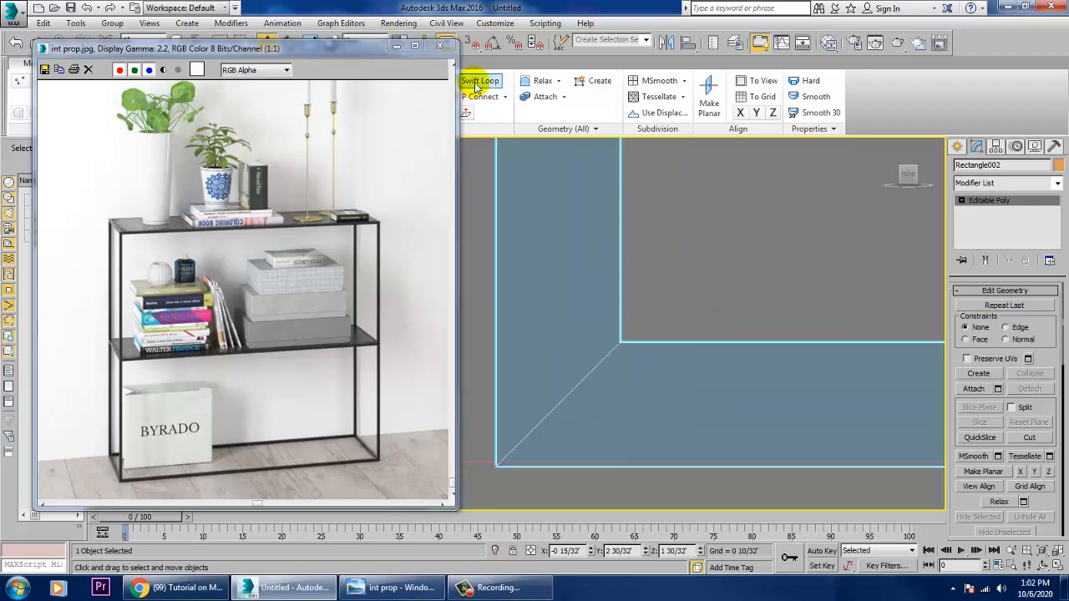
pyautogui.click(607, 272)
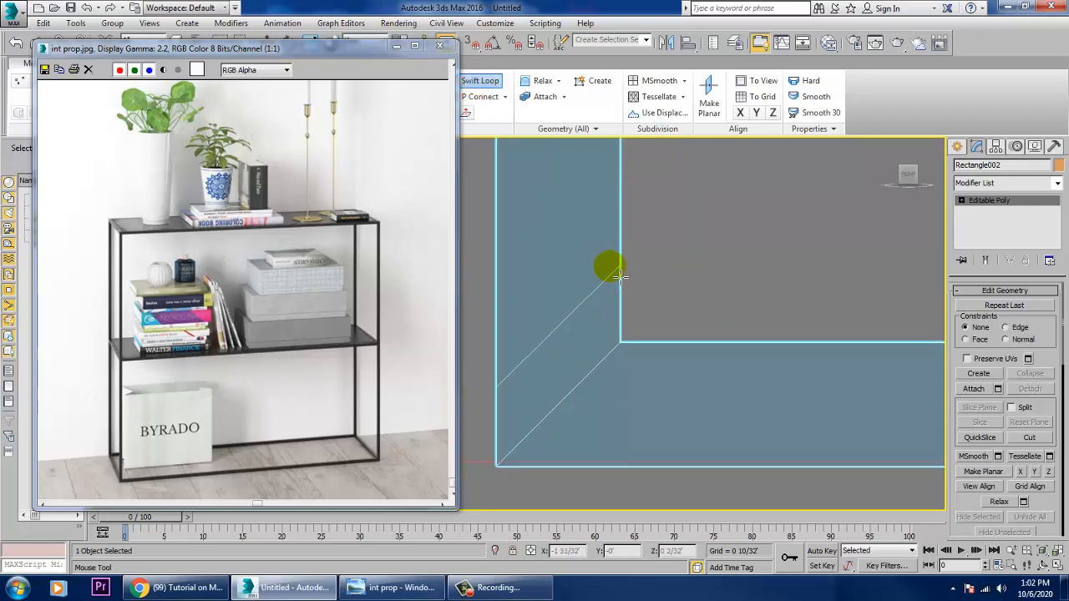
pyautogui.rightClick(620, 278)
# - Draw a rectangle spline in the Top view spanning both frames, from the wall-side frame's corner to the front frame's opposite corner
pyautogui.hotkey('alt', 'w')
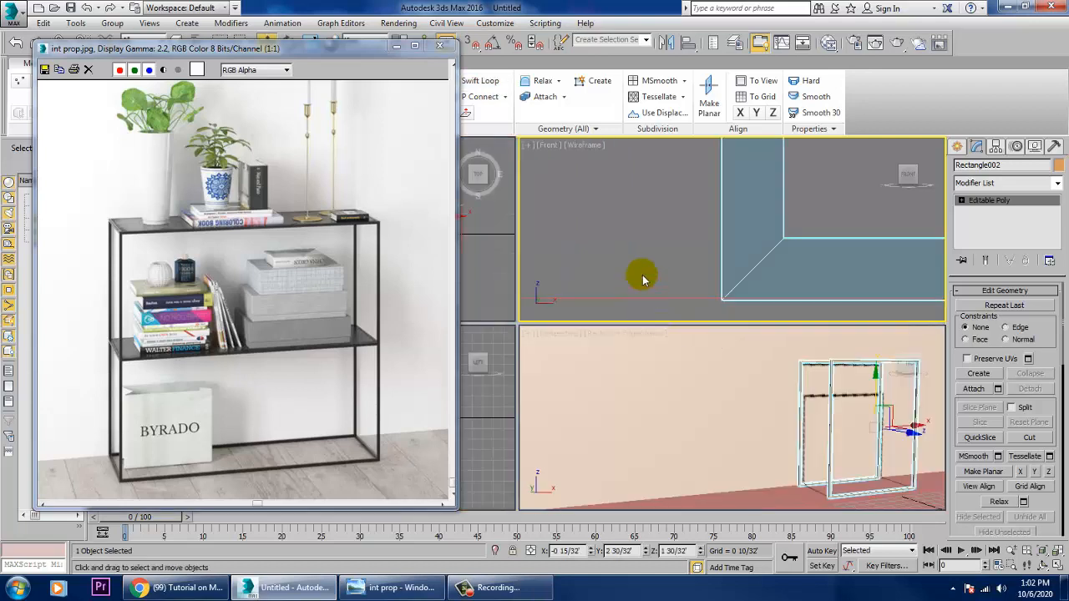
pyautogui.rightClick(493, 256)
pyautogui.hotkey('alt', 'w')
pyautogui.moveTo(584, 254); pyautogui.dragTo(699, 244, button='middle')
pyautogui.scroll(-3, 766, 281)
pyautogui.scroll(1, 655, 283)
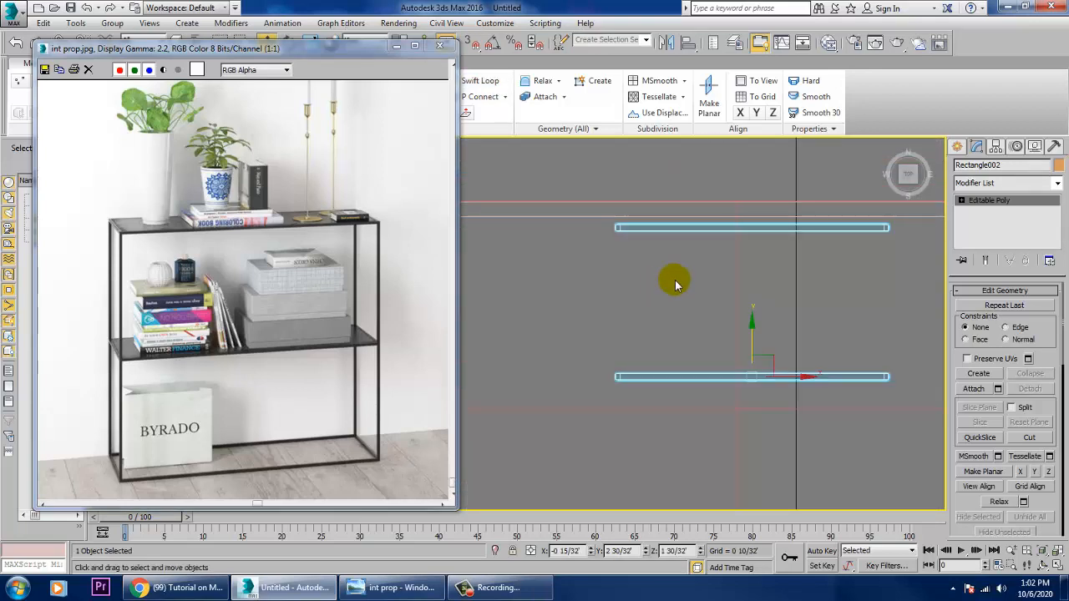
pyautogui.click(957, 146)
pyautogui.click(977, 167)
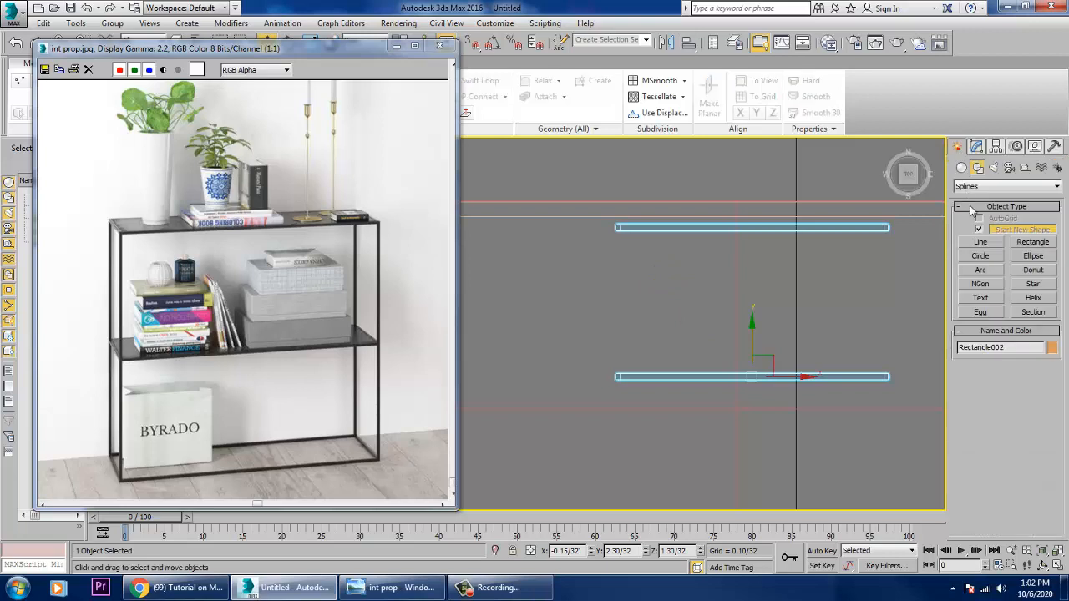
pyautogui.click(1032, 243)
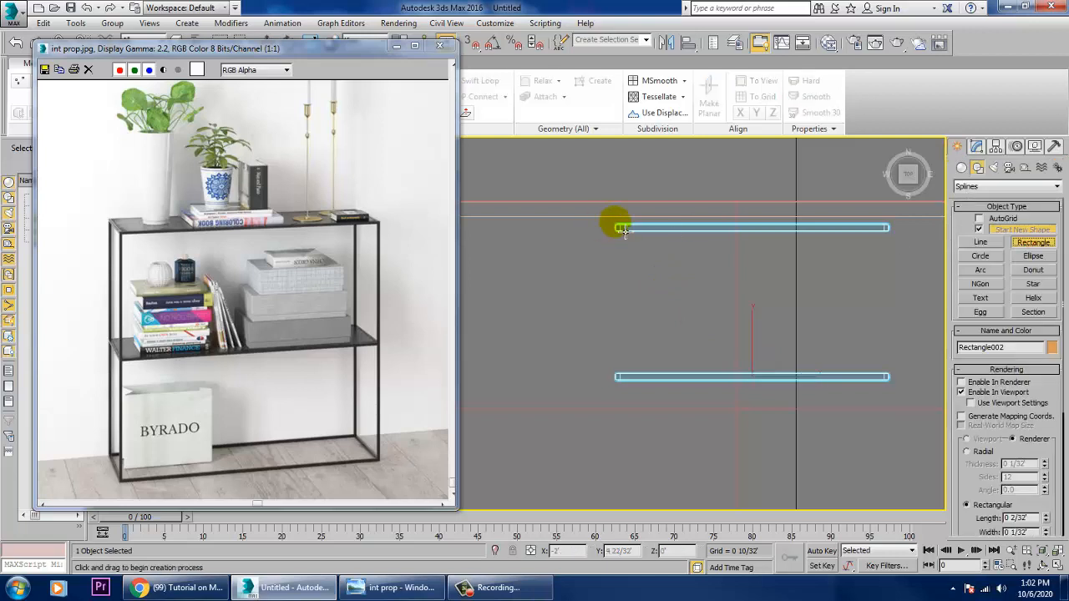
pyautogui.moveTo(618, 228); pyautogui.dragTo(892, 380)
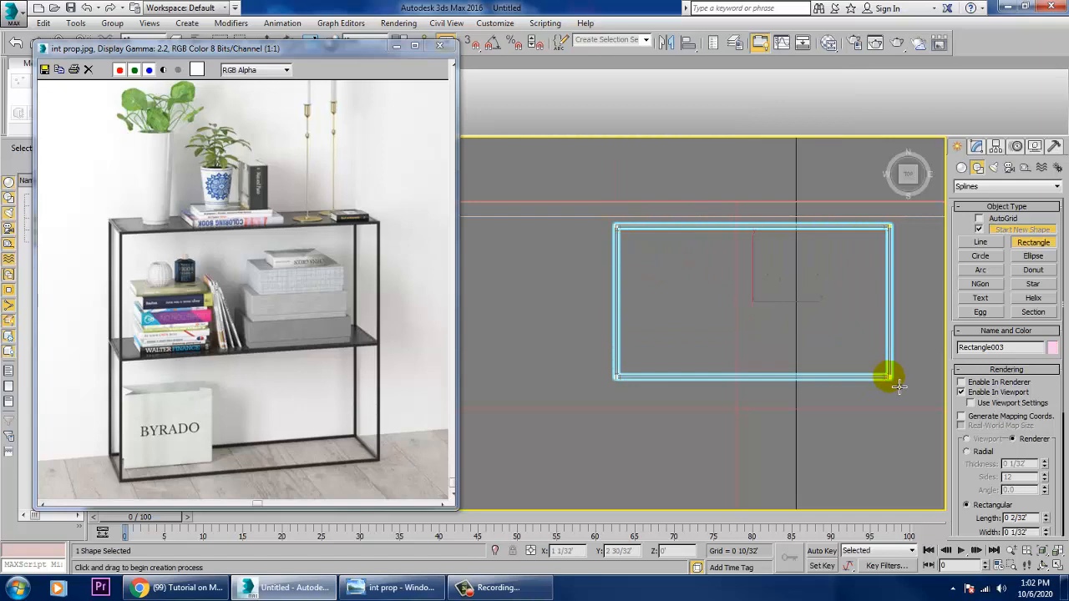
pyautogui.rightClick(888, 377)
# - Select only the new base rectangle in the perspective view and try to nudge it along the Z axis
pyautogui.hotkey('alt', 'w')
pyautogui.middleClick(869, 431)
pyautogui.scroll(5, 873, 425)
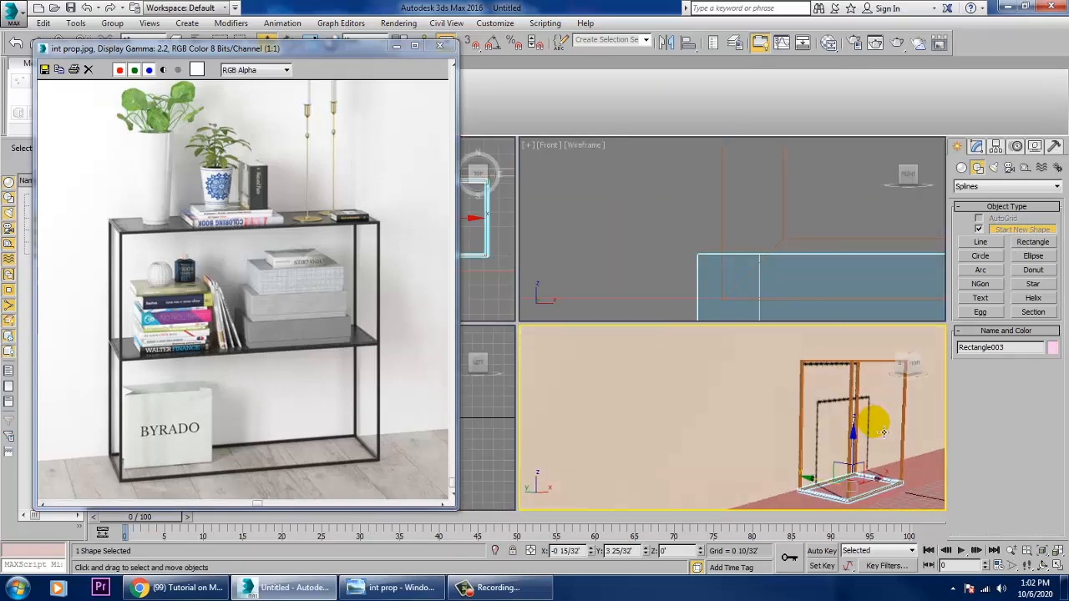
pyautogui.hotkey('alt', 'w')
pyautogui.press('z')
pyautogui.keyDown('alt'); pyautogui.moveTo(630, 351); pyautogui.dragTo(737, 382, button='middle'); pyautogui.keyUp('alt')
pyautogui.keyDown('ctrl'); pyautogui.click(711, 393); pyautogui.keyUp('ctrl')
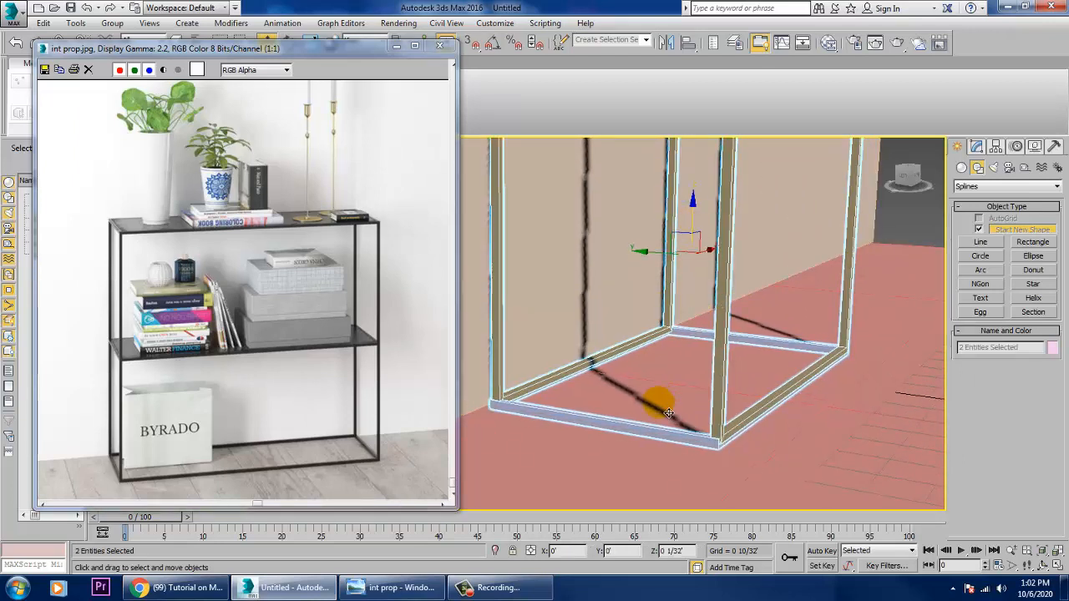
pyautogui.click(690, 451)
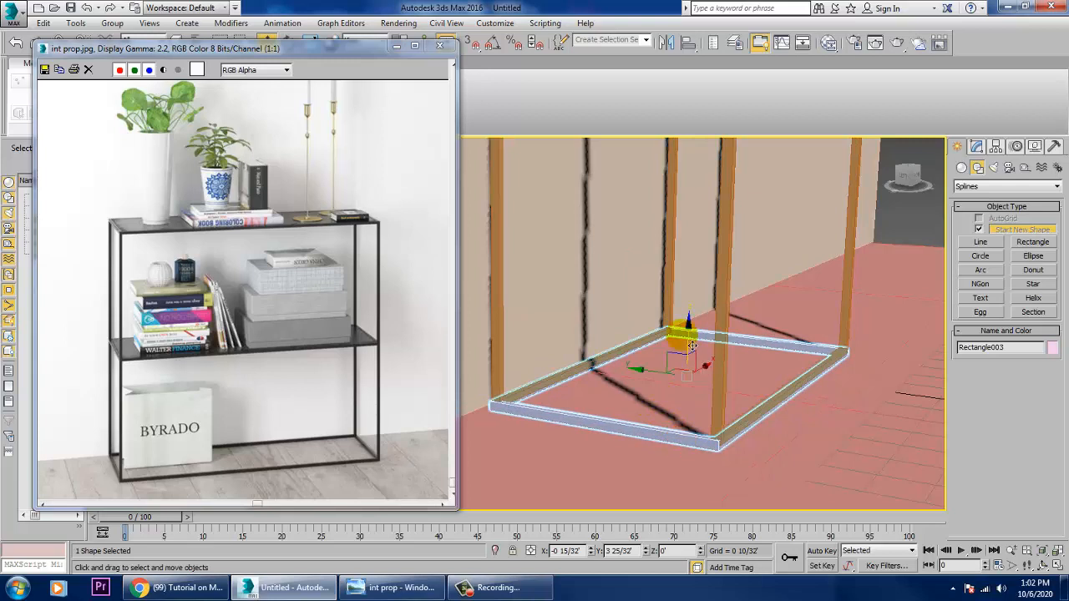
pyautogui.moveTo(699, 349); pyautogui.dragTo(699, 350)
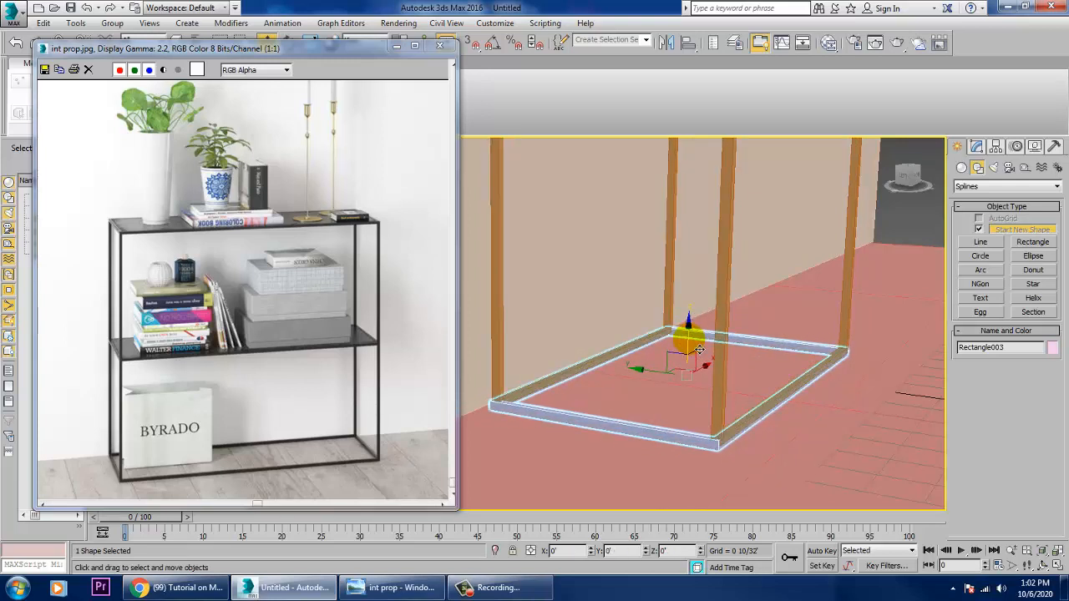
pyautogui.keyDown('alt'); pyautogui.moveTo(700, 350); pyautogui.dragTo(723, 369, button='middle'); pyautogui.keyUp('alt')
# - Scale the base rectangle very slightly along the X axis to fit the width of the upright frames
pyautogui.press('r')
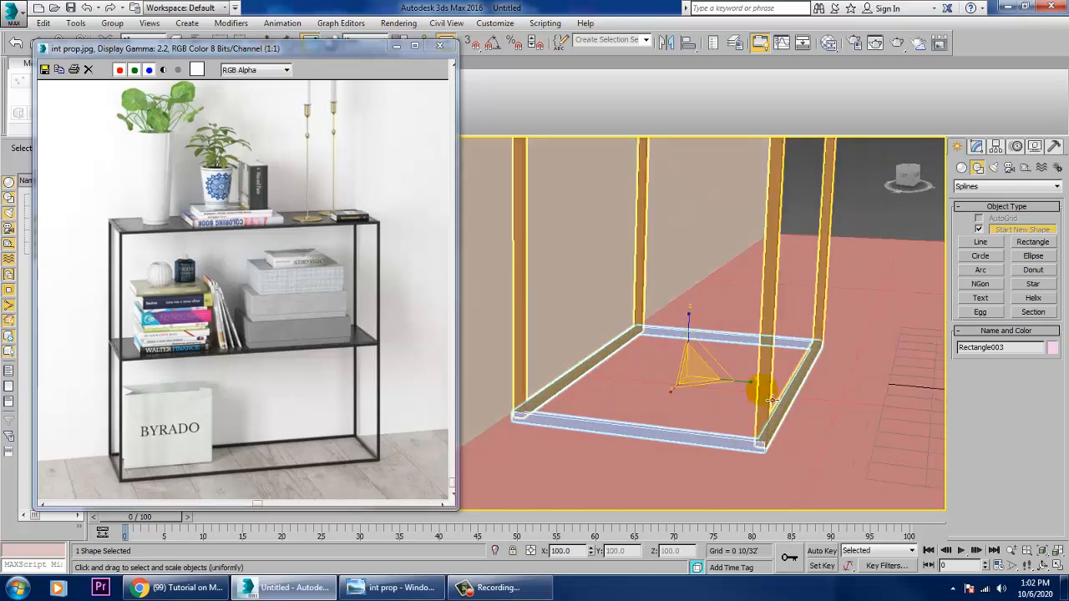
pyautogui.click(759, 394)
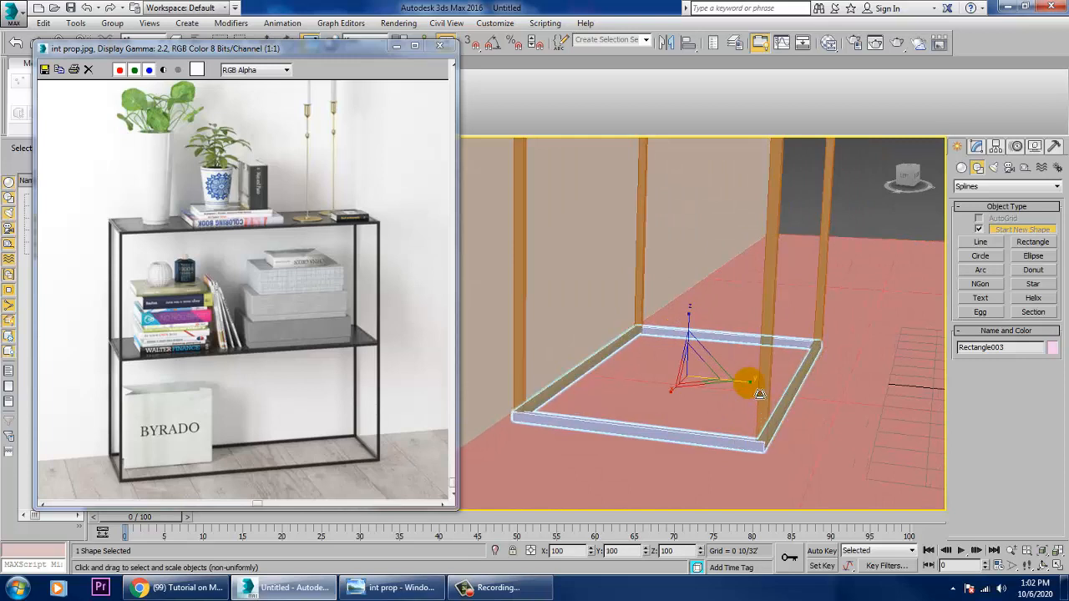
pyautogui.hotkey('alt', 'w')
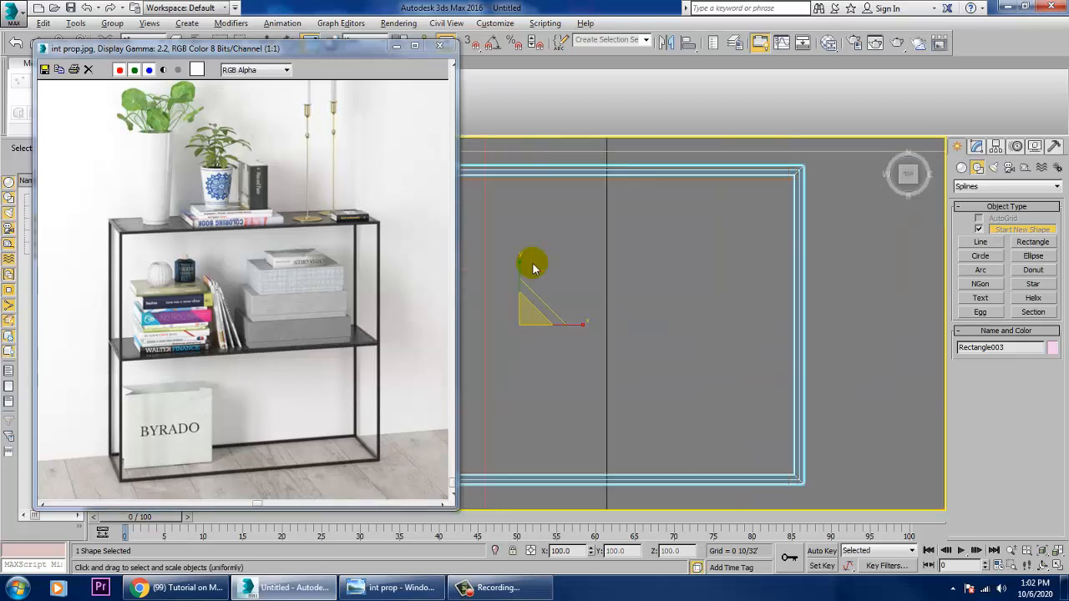
pyautogui.scroll(-5, 529, 267)
pyautogui.scroll(4, 743, 315)
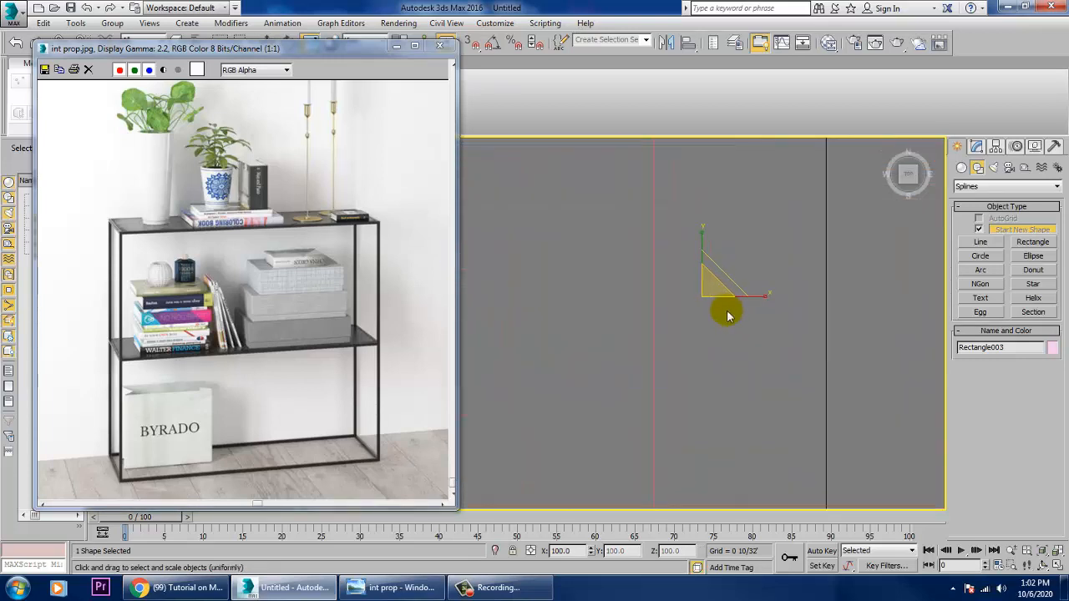
pyautogui.moveTo(637, 298); pyautogui.dragTo(756, 362, button='middle')
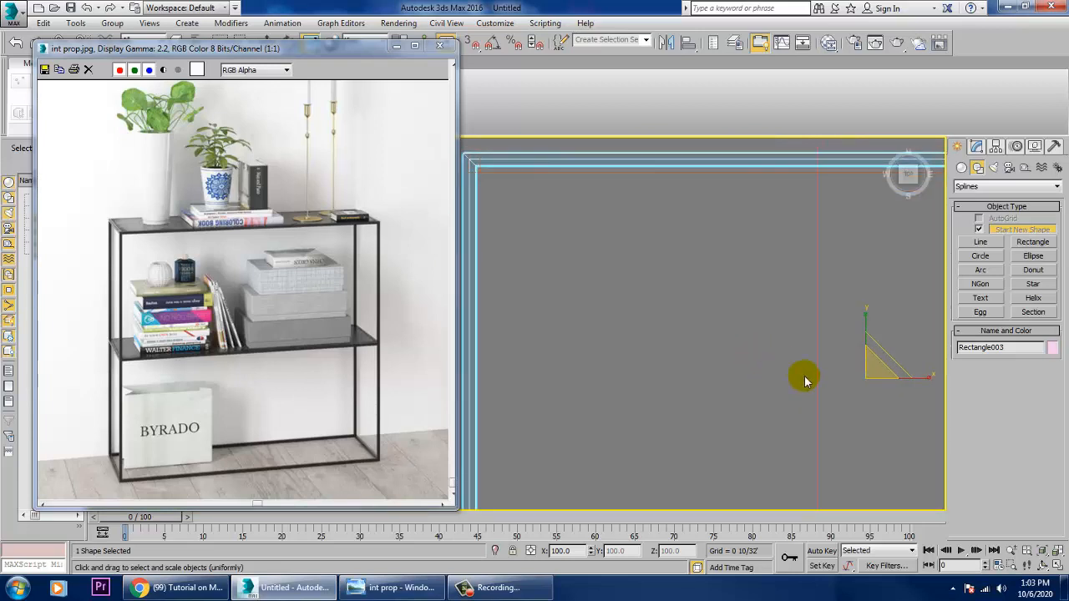
pyautogui.scroll(-2, 864, 401)
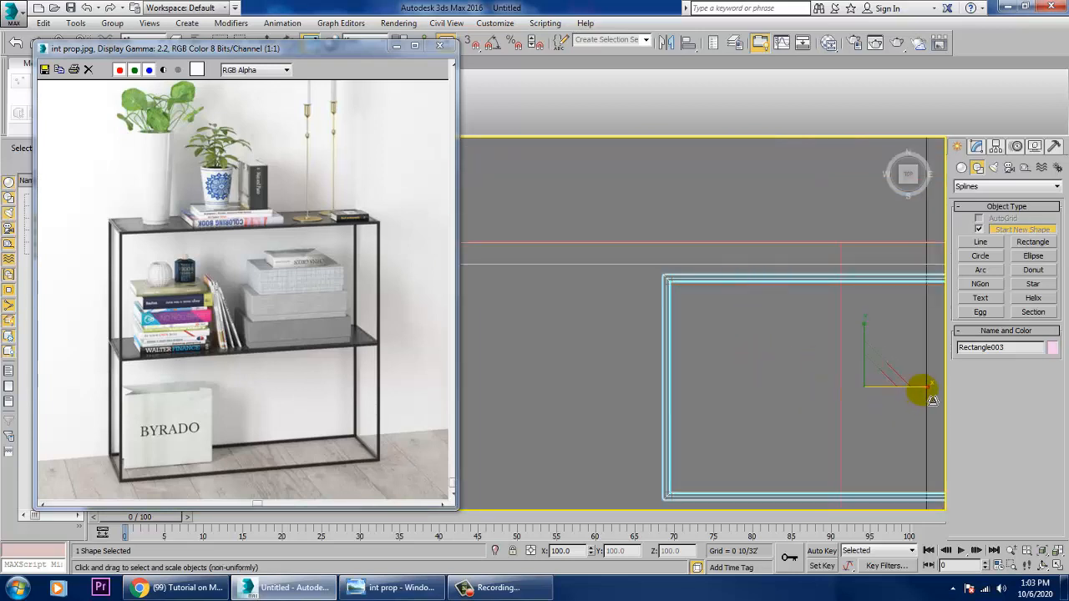
pyautogui.moveTo(937, 397)
pyautogui.mouseDown()
pyautogui.moveTo(924, 384)
pyautogui.moveTo(936, 398)
pyautogui.mouseUp()
# - Convert the base rectangle between the upright frames to Editable Poly
pyautogui.press('w')
pyautogui.press('p')
pyautogui.moveTo(847, 424)
pyautogui.keyDown('alt'); pyautogui.mouseDown(button='middle')
pyautogui.moveTo(773, 401)
pyautogui.moveTo(792, 469)
pyautogui.mouseUp(button='middle'); pyautogui.keyUp('alt')
pyautogui.scroll(-5, 751, 408)
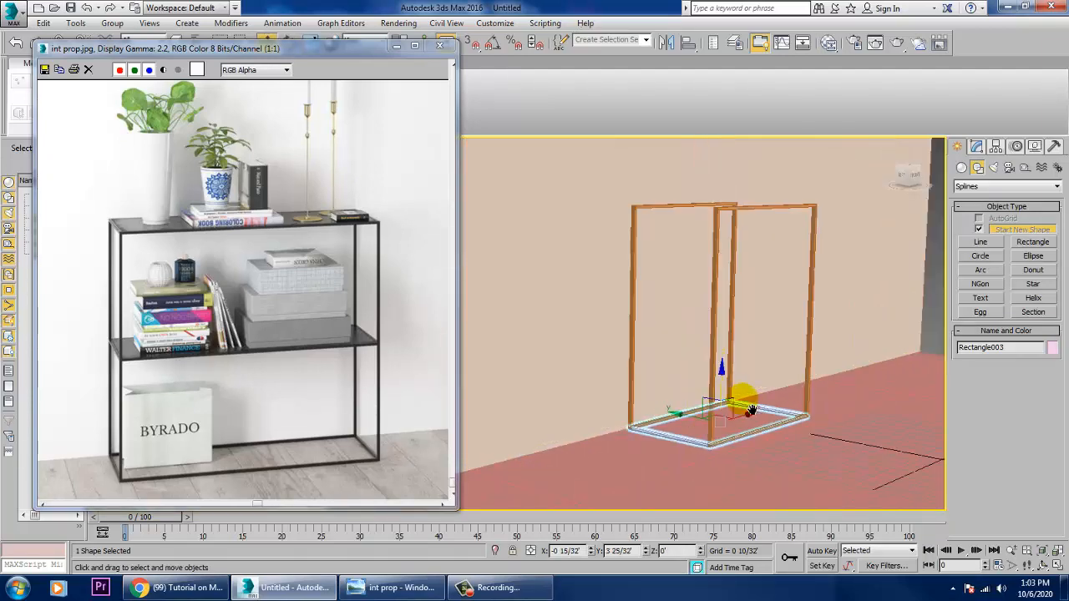
pyautogui.moveTo(751, 408); pyautogui.dragTo(664, 336, button='middle')
pyautogui.scroll(4, 744, 447)
pyautogui.rightClick(664, 337)
pyautogui.moveTo(714, 446)
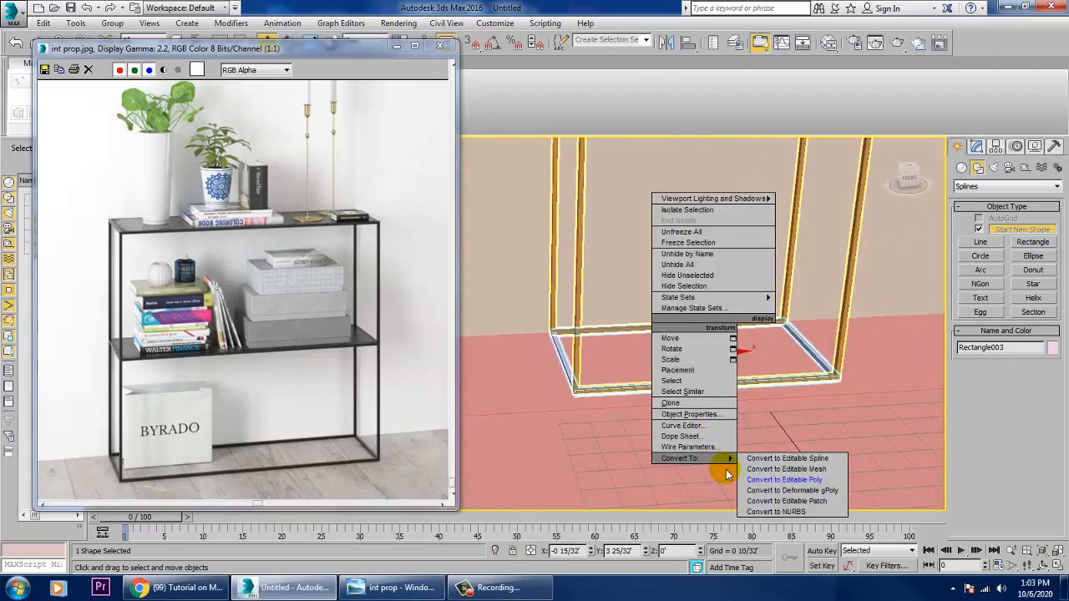
pyautogui.click(808, 487)
pyautogui.keyDown('alt'); pyautogui.moveTo(778, 427); pyautogui.dragTo(730, 409, button='middle'); pyautogui.keyUp('alt')
pyautogui.press('5')
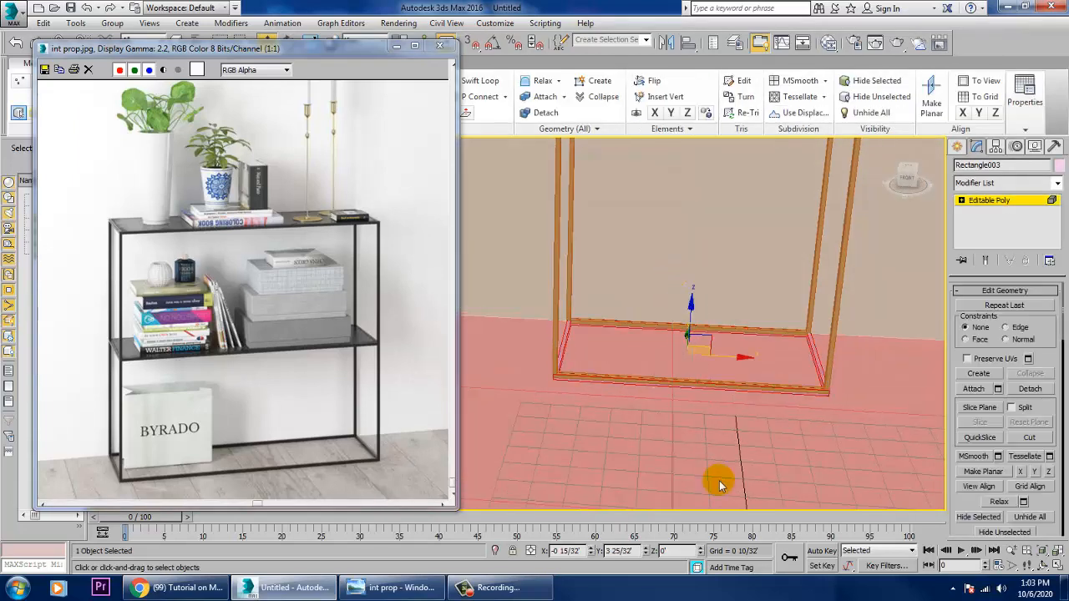
pyautogui.click(672, 283)
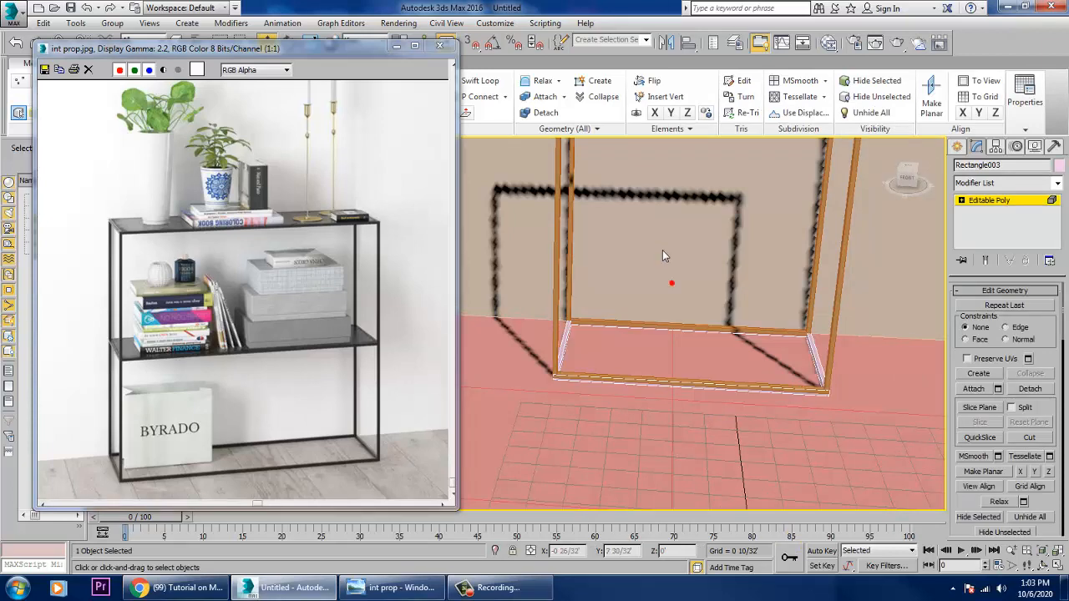
pyautogui.click(662, 254)
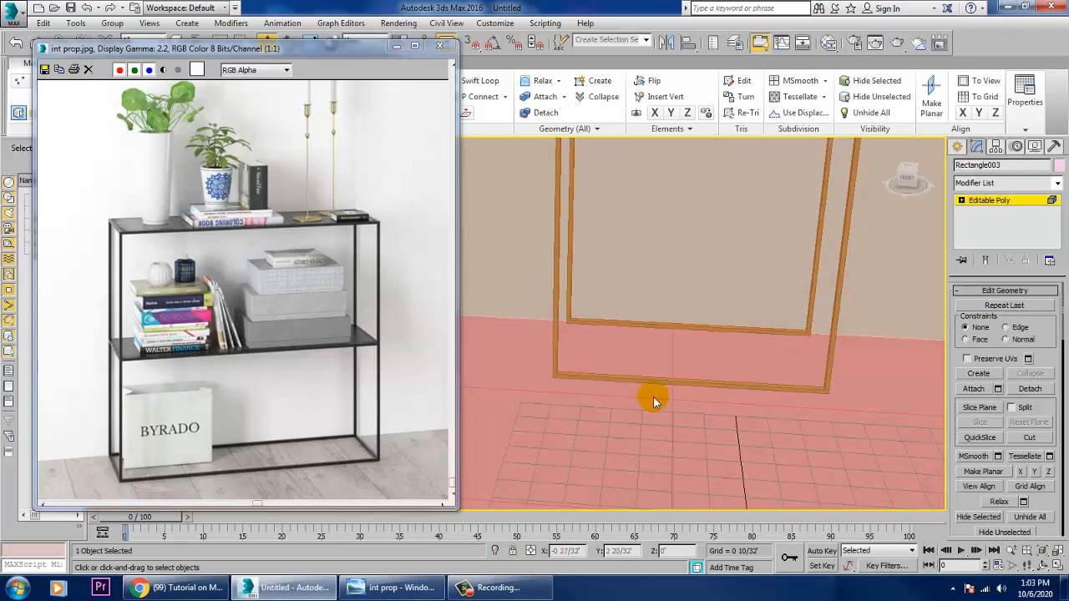
pyautogui.click(985, 203)
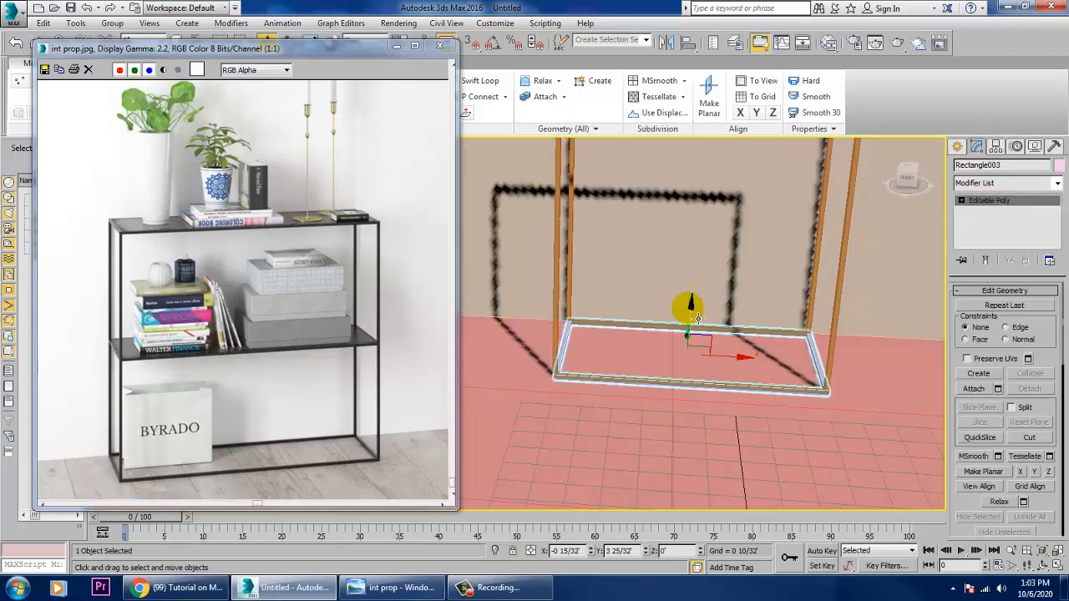
# - Make one copy of the base rectangle at the top of the frames, along the Z axis at about 3 27/32'
pyautogui.keyDown('alt'); pyautogui.moveTo(687, 310); pyautogui.dragTo(706, 385, button='middle'); pyautogui.keyUp('alt')
pyautogui.scroll(-4, 704, 389)
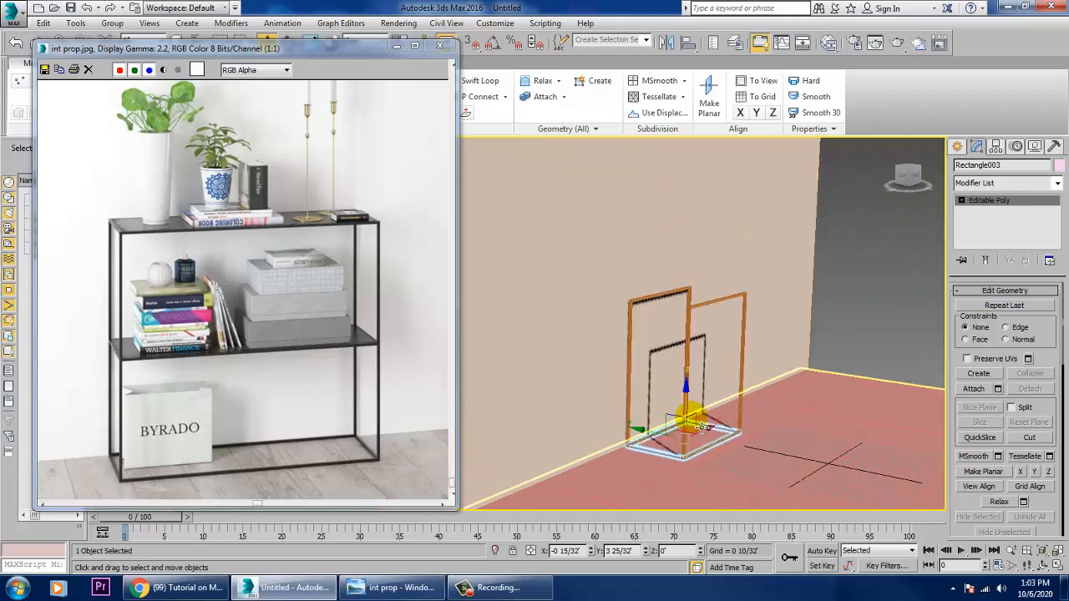
pyautogui.moveTo(695, 412)
pyautogui.mouseDown()
pyautogui.moveTo(699, 265)
pyautogui.moveTo(699, 278)
pyautogui.mouseUp()
pyautogui.click(535, 350)
# - Select the top rectangle's vertices and raise them slightly along Z to line up with the tops of the frames
pyautogui.scroll(4, 601, 334)
pyautogui.moveTo(601, 334)
pyautogui.keyDown('alt'); pyautogui.mouseDown(button='middle')
pyautogui.moveTo(658, 320)
pyautogui.moveTo(707, 354)
pyautogui.moveTo(736, 327)
pyautogui.mouseUp(button='middle'); pyautogui.keyUp('alt')
pyautogui.press('1')
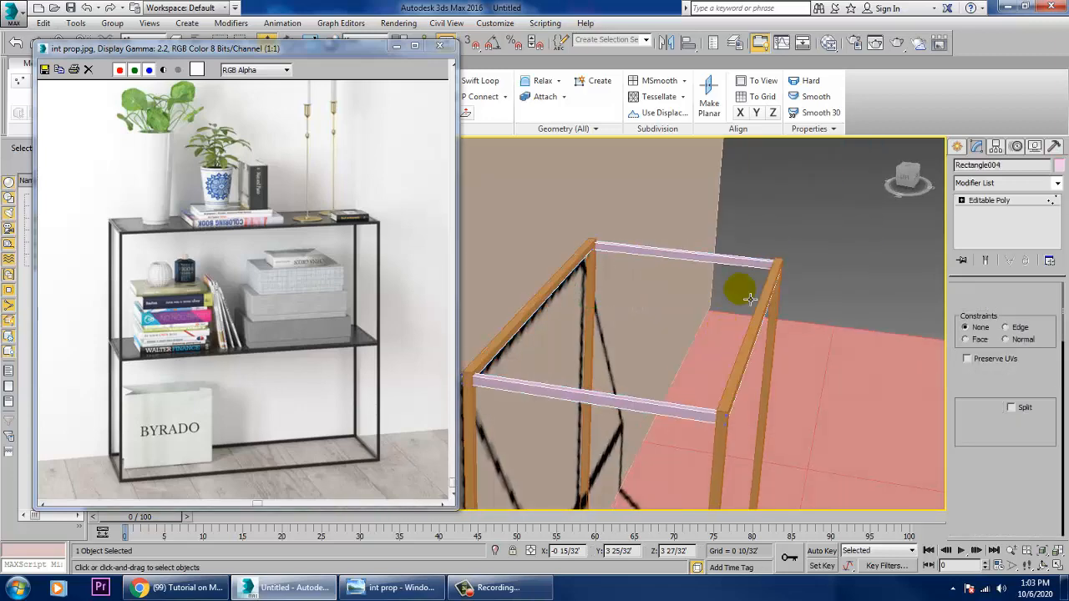
pyautogui.moveTo(702, 208); pyautogui.dragTo(782, 402)
pyautogui.keyDown('alt'); pyautogui.moveTo(782, 407); pyautogui.dragTo(516, 252, button='middle'); pyautogui.keyUp('alt')
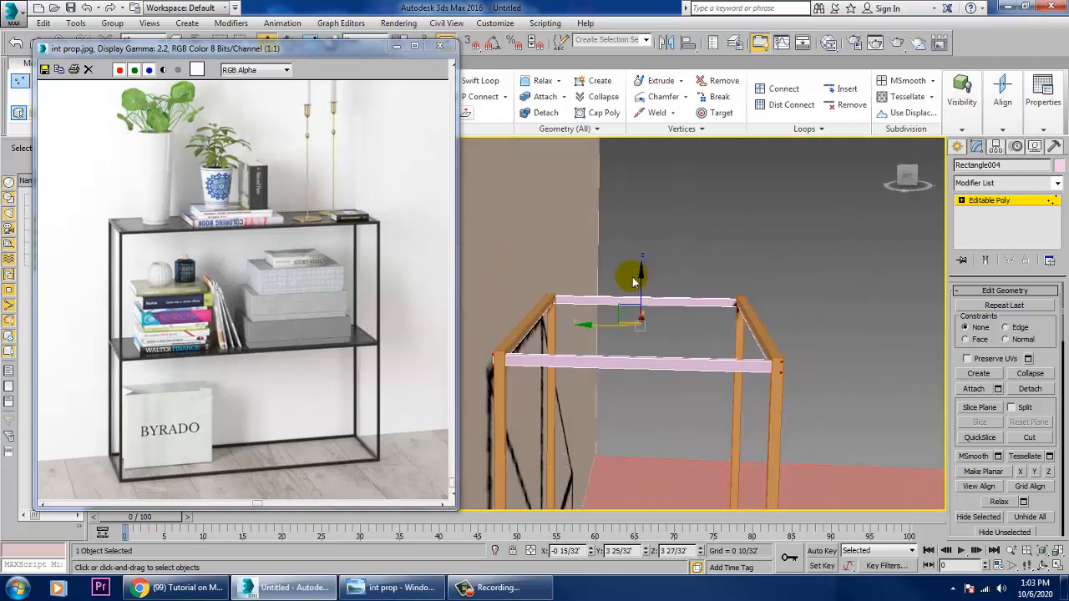
pyautogui.moveTo(638, 274); pyautogui.dragTo(646, 286)
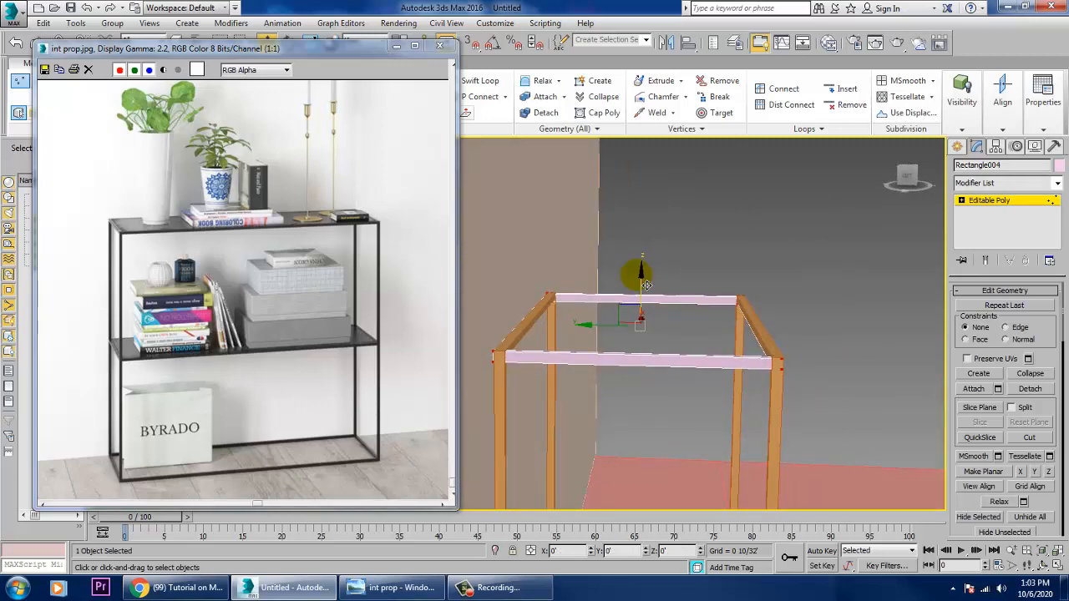
# - Select the top rectangle's vertices at both ends in the front view and align them with the tops of the upright frames
pyautogui.moveTo(646, 286); pyautogui.dragTo(683, 312, button='middle')
pyautogui.moveTo(455, 417); pyautogui.dragTo(470, 356)
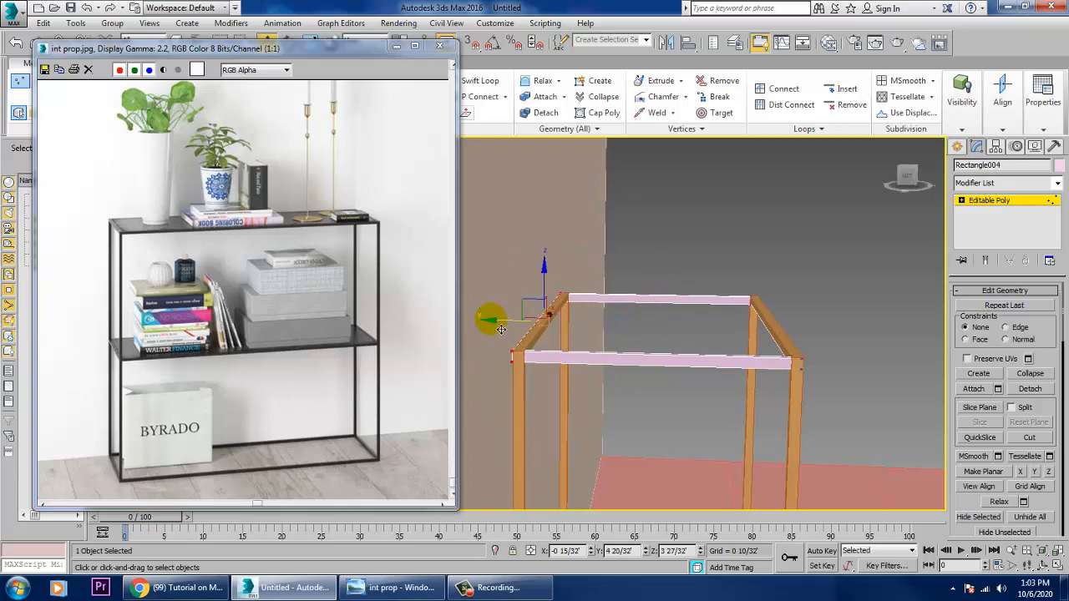
pyautogui.keyDown('alt'); pyautogui.moveTo(504, 336); pyautogui.dragTo(769, 400, button='middle'); pyautogui.keyUp('alt')
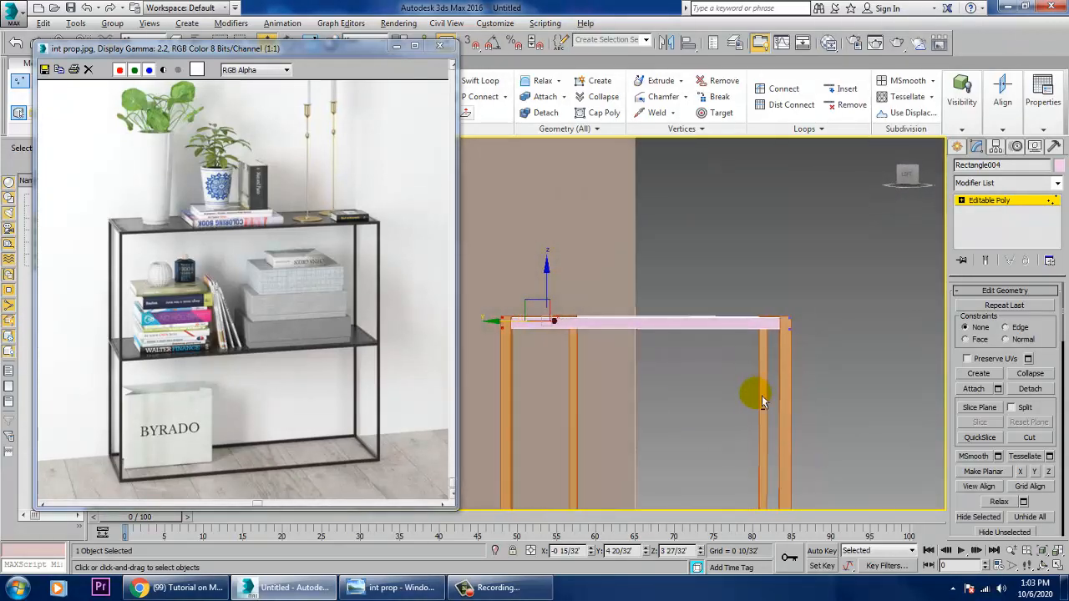
pyautogui.hotkey('alt', 'w')
pyautogui.hotkey('alt', 'w')
pyautogui.press('z')
pyautogui.scroll(-3, 746, 307)
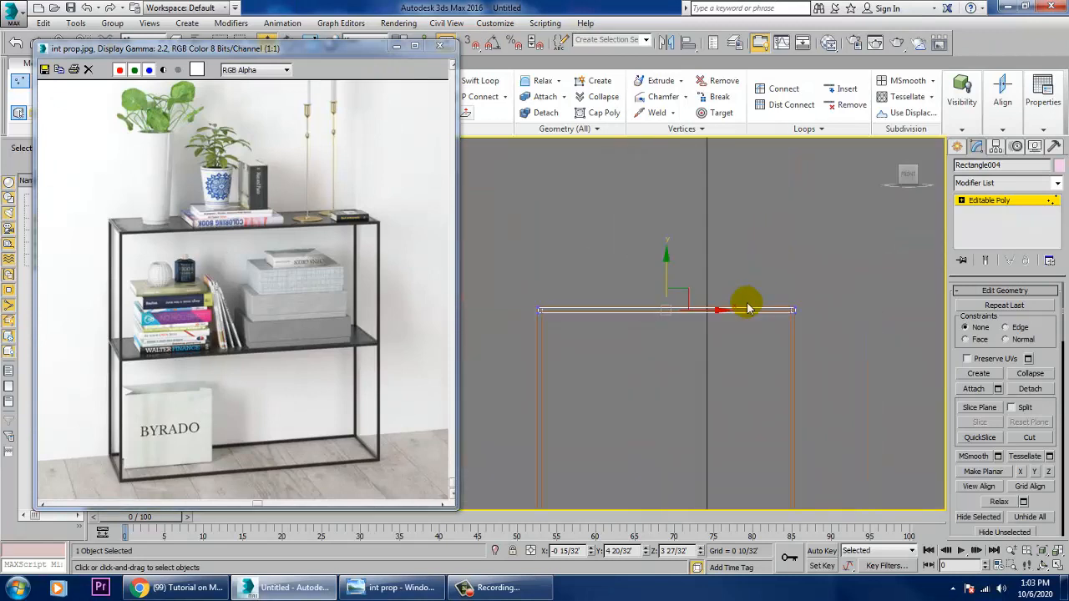
pyautogui.moveTo(677, 322); pyautogui.dragTo(713, 337, button='middle')
pyautogui.scroll(3, 708, 332)
pyautogui.scroll(-2, 639, 335)
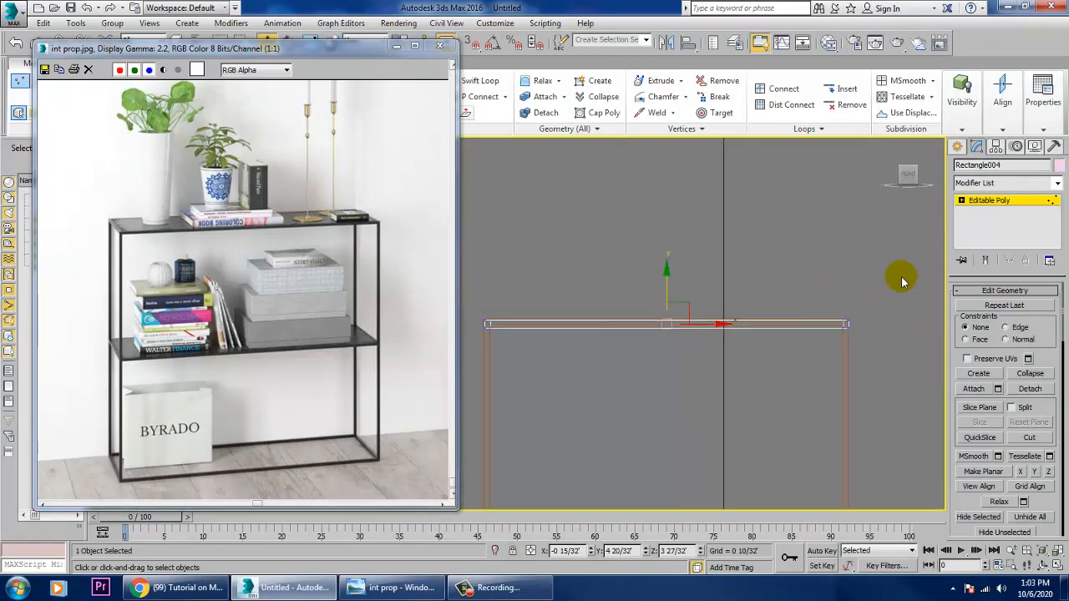
pyautogui.scroll(3, 682, 288)
pyautogui.moveTo(681, 289); pyautogui.dragTo(768, 380, button='middle')
pyautogui.click(649, 368)
pyautogui.hotkey('alt', 'w')
pyautogui.hotkey('alt', 'w')
pyautogui.scroll(-5, 727, 203)
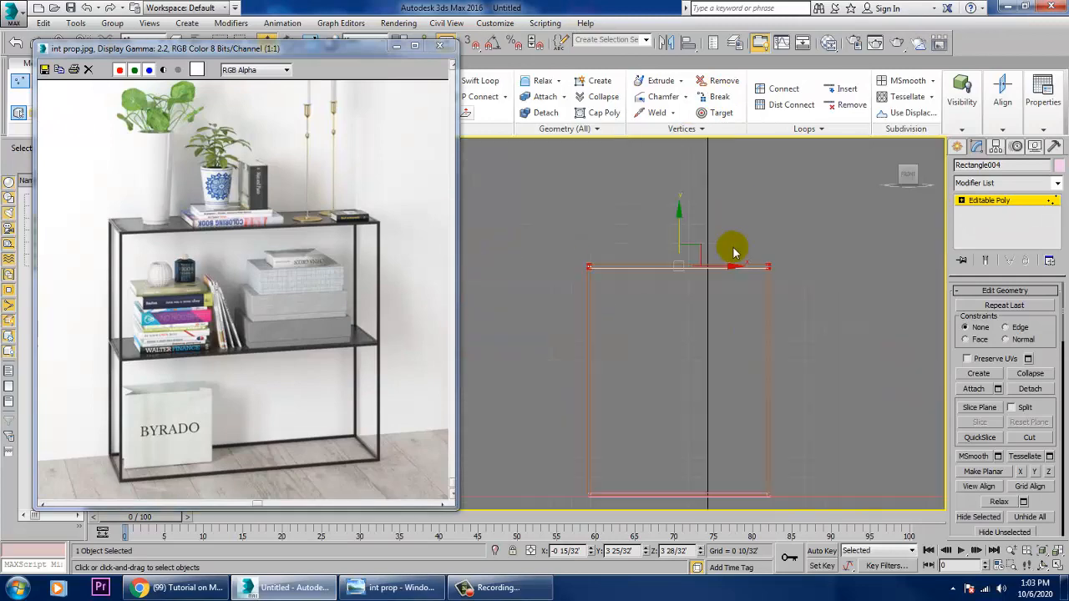
# - Finish vertex editing on the top rectangle and raise the base rectangle to about 0 1/32' in Z so it sits on the floor
pyautogui.scroll(8, 698, 359)
pyautogui.scroll(6, 696, 356)
pyautogui.moveTo(682, 291); pyautogui.dragTo(722, 445, button='middle')
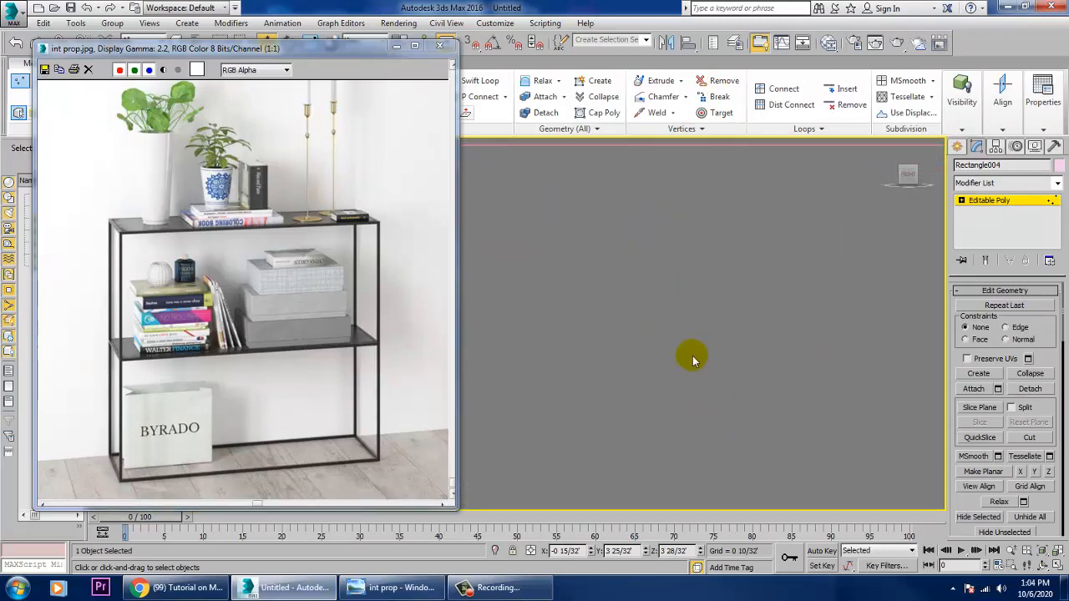
pyautogui.scroll(-3, 692, 355)
pyautogui.moveTo(692, 344); pyautogui.dragTo(715, 396, button='middle')
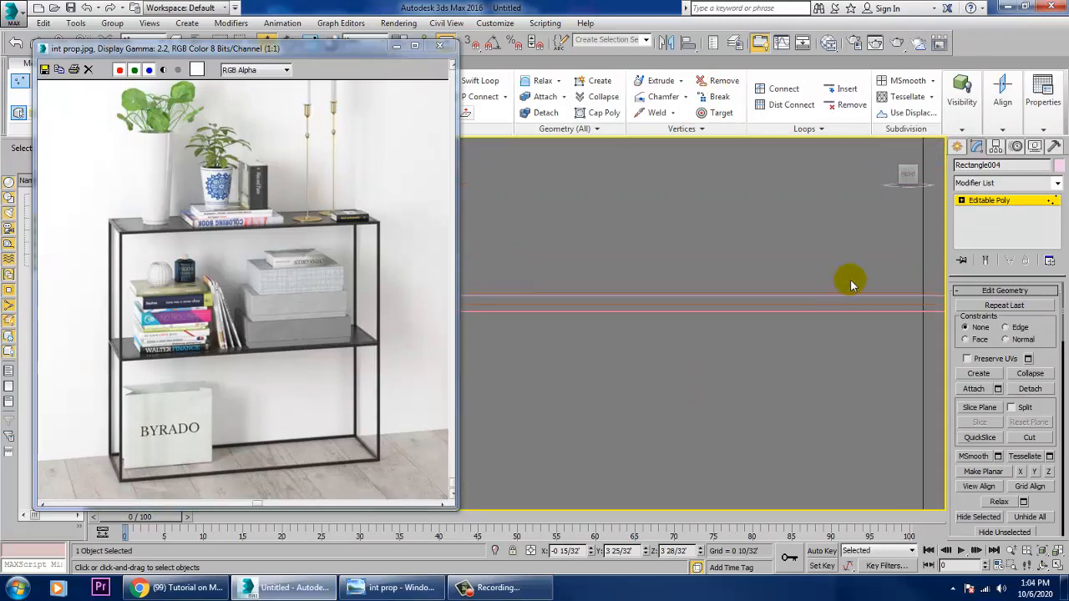
pyautogui.click(974, 203)
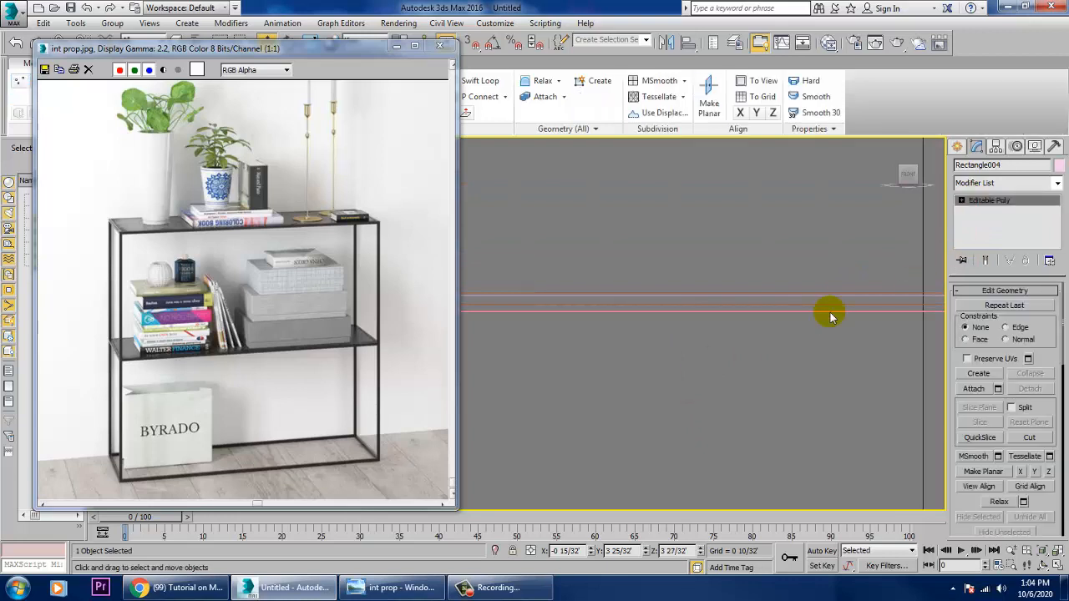
pyautogui.click(843, 319)
pyautogui.scroll(-4, 811, 312)
pyautogui.moveTo(794, 312); pyautogui.dragTo(747, 337, button='middle')
pyautogui.scroll(2, 746, 337)
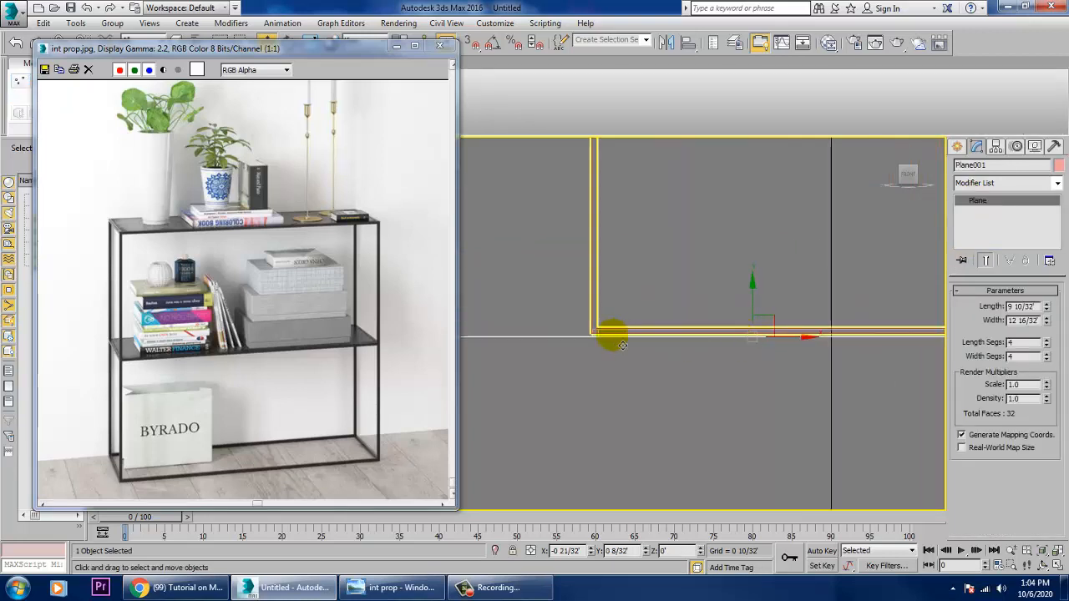
pyautogui.scroll(3, 615, 345)
pyautogui.scroll(3, 580, 313)
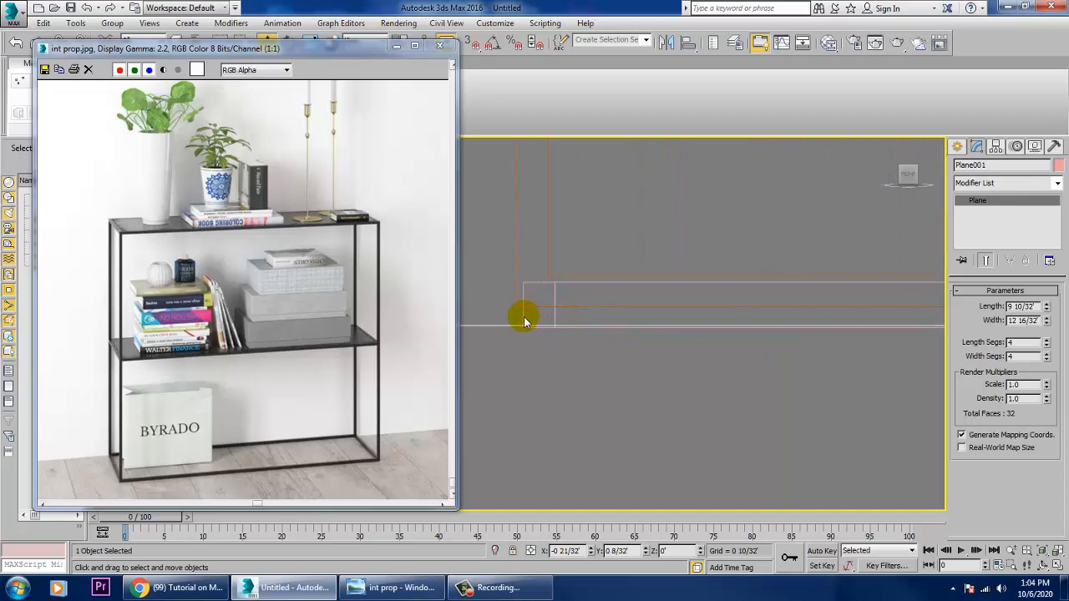
pyautogui.click(523, 316)
pyautogui.moveTo(568, 337); pyautogui.dragTo(570, 364, button='middle')
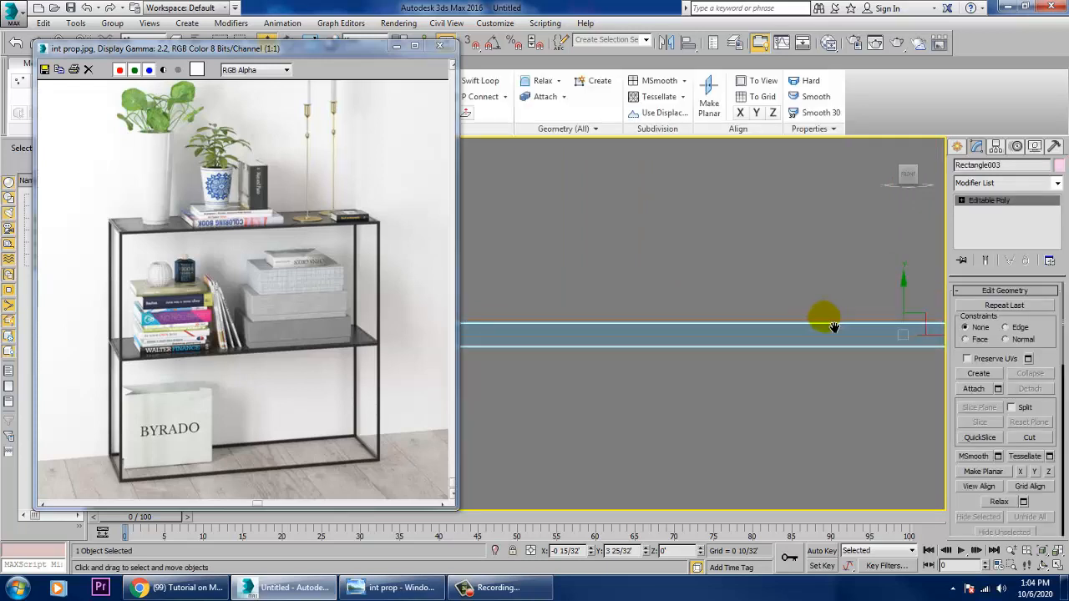
pyautogui.moveTo(833, 326); pyautogui.dragTo(716, 310, button='middle')
pyautogui.moveTo(757, 310); pyautogui.dragTo(758, 308)
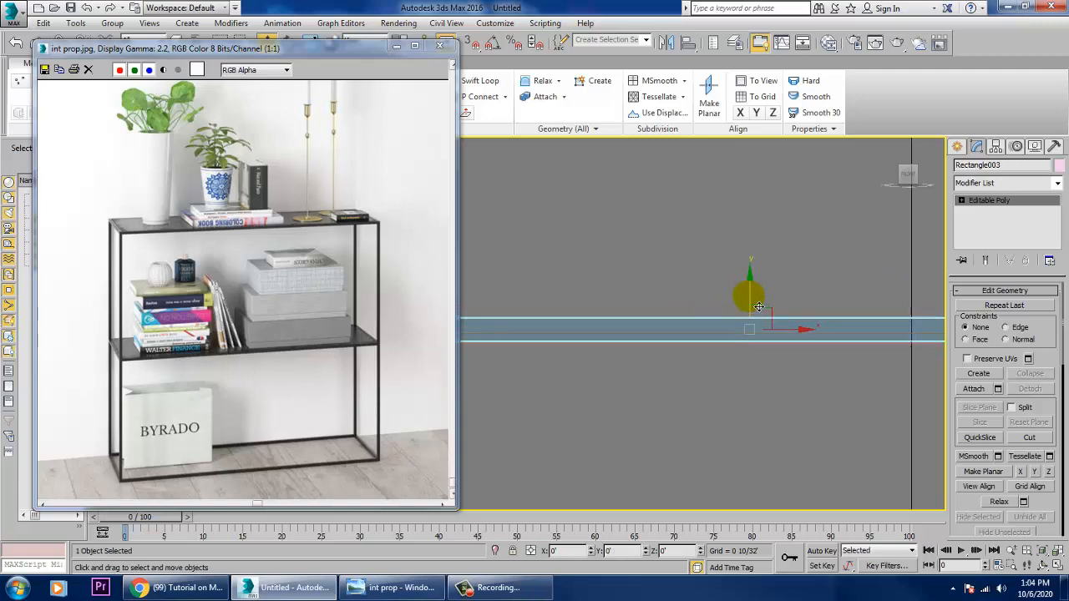
# - Select the wall, floor and all shelf frame rectangles in the perspective view and set their object colour to grey
pyautogui.hotkey('alt', 'w')
pyautogui.middleClick(814, 422)
pyautogui.hotkey('alt', 'w')
pyautogui.scroll(-4, 839, 433)
pyautogui.keyDown('alt'); pyautogui.moveTo(830, 420); pyautogui.dragTo(725, 332, button='middle'); pyautogui.keyUp('alt')
pyautogui.scroll(2, 728, 324)
pyautogui.scroll(-4, 714, 317)
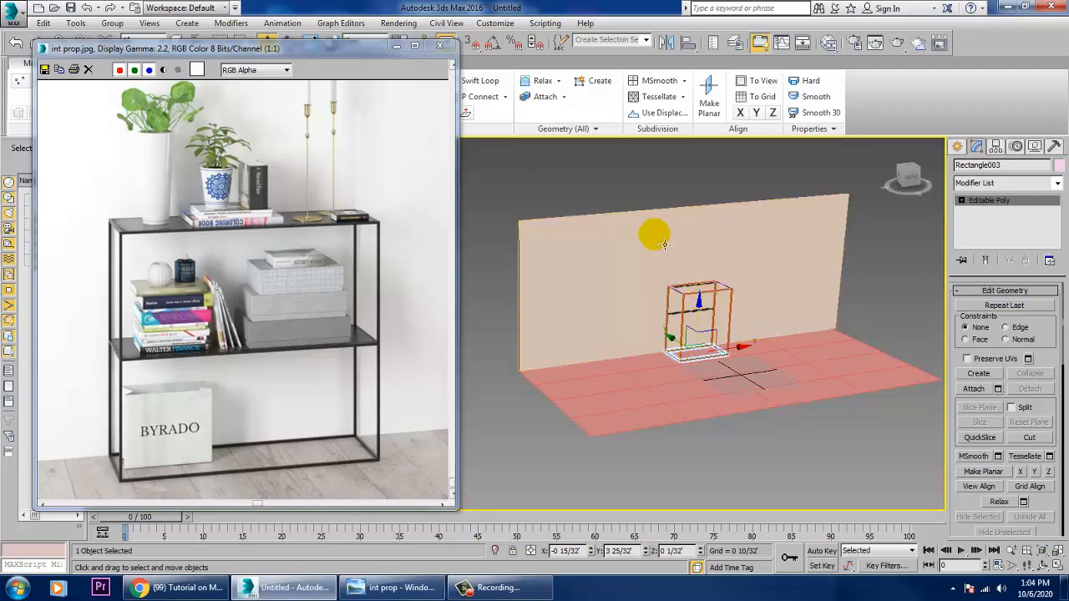
pyautogui.moveTo(643, 162); pyautogui.dragTo(805, 411)
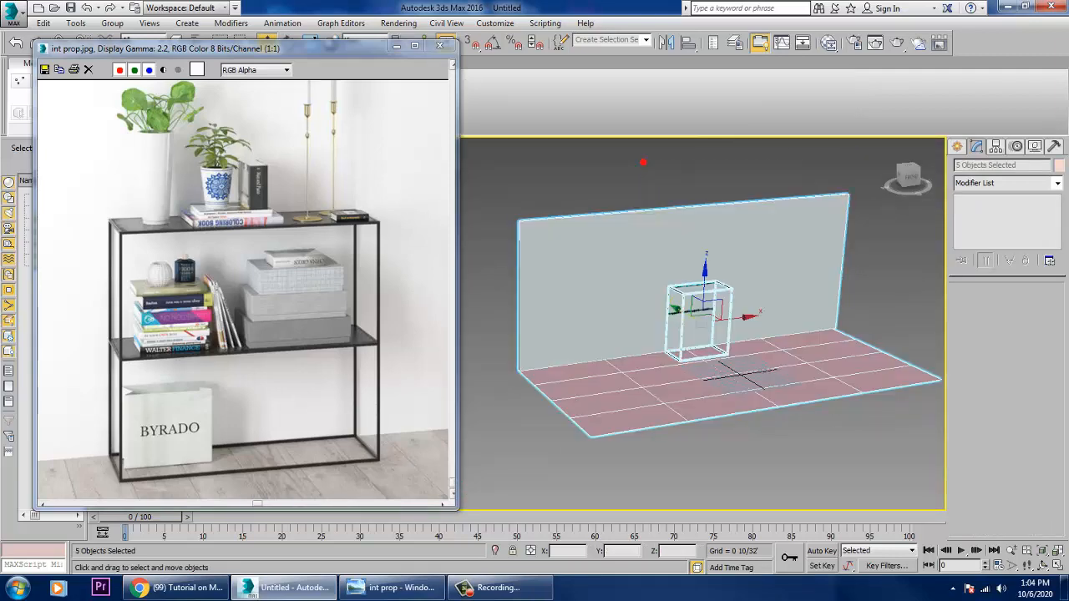
pyautogui.click(1059, 166)
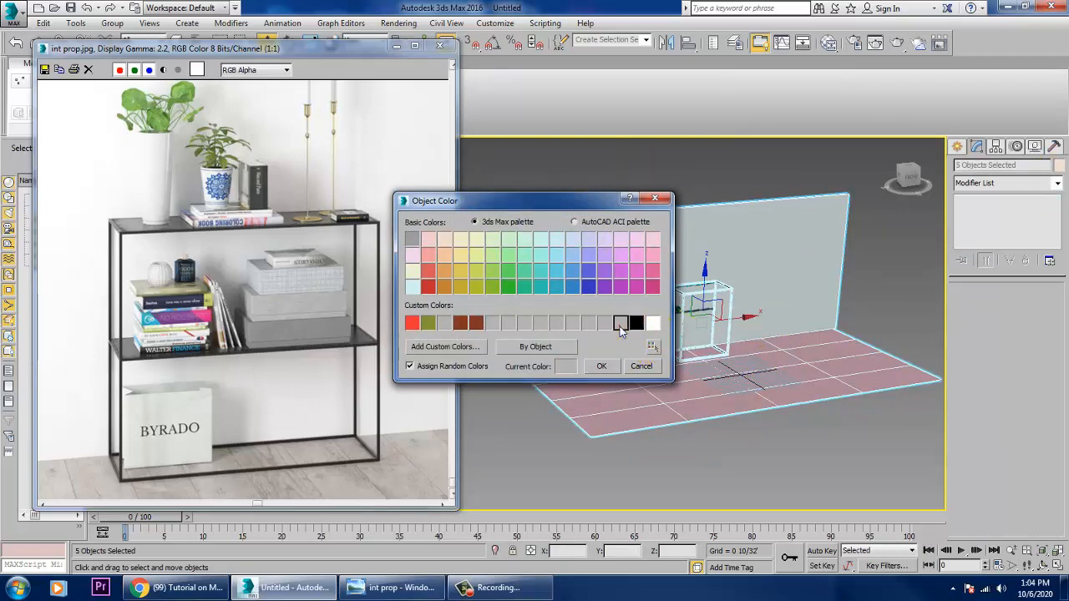
pyautogui.click(600, 368)
pyautogui.click(621, 192)
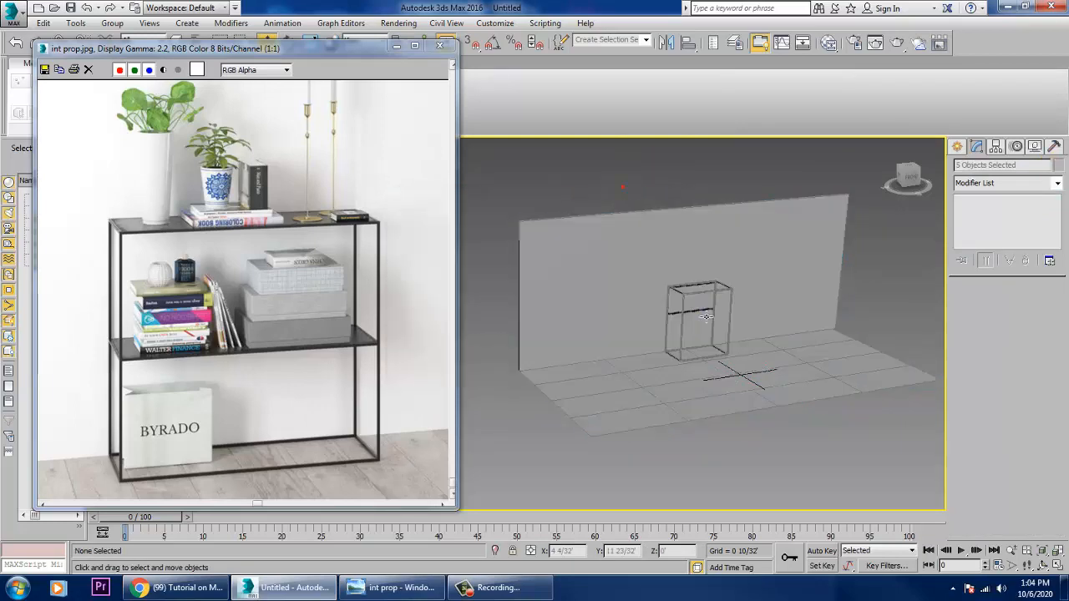
# - Create a thin box covering the frame's footprint in the top view, about 1 23/32' long and 2 31/32' wide
pyautogui.hotkey('alt', 'w')
pyautogui.click(492, 256)
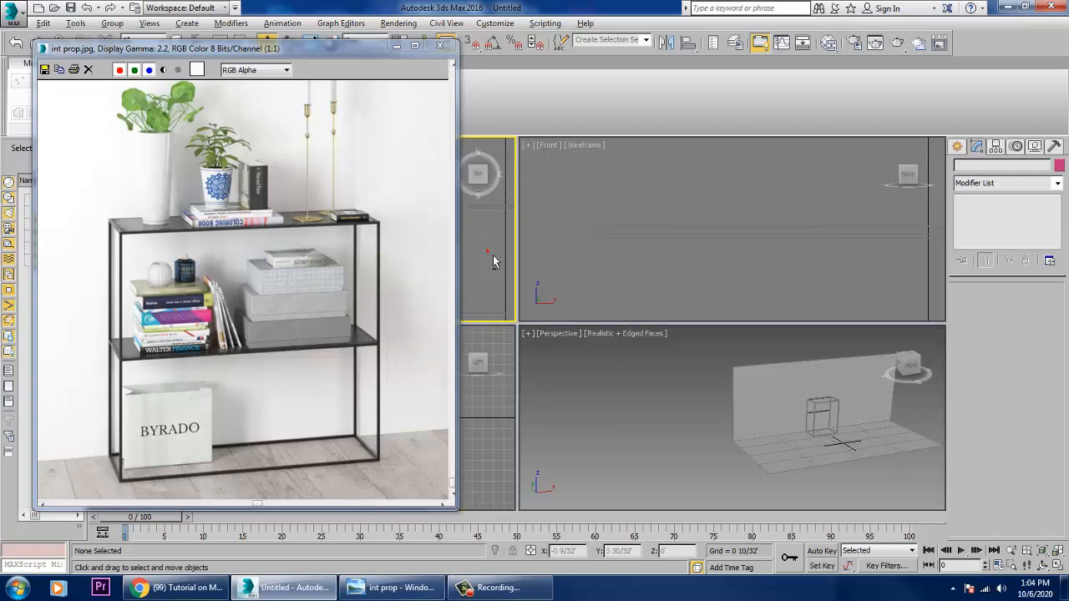
pyautogui.hotkey('alt', 'w')
pyautogui.scroll(-5, 787, 270)
pyautogui.scroll(3, 729, 302)
pyautogui.moveTo(729, 296); pyautogui.dragTo(678, 392, button='middle')
pyautogui.scroll(3, 701, 362)
pyautogui.moveTo(750, 338); pyautogui.dragTo(657, 379, button='middle')
pyautogui.scroll(2, 657, 373)
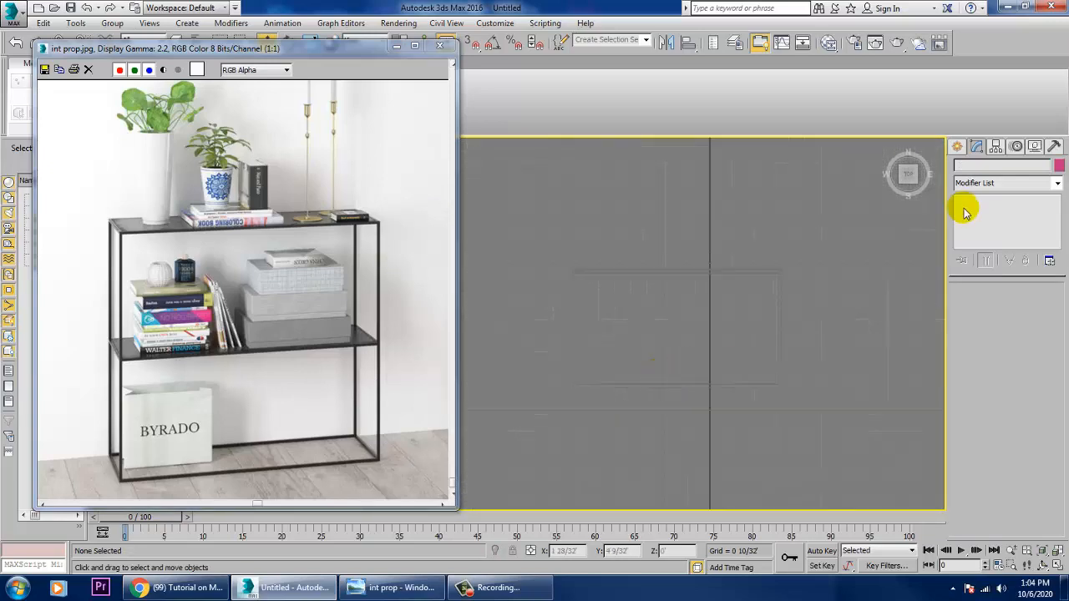
pyautogui.click(957, 147)
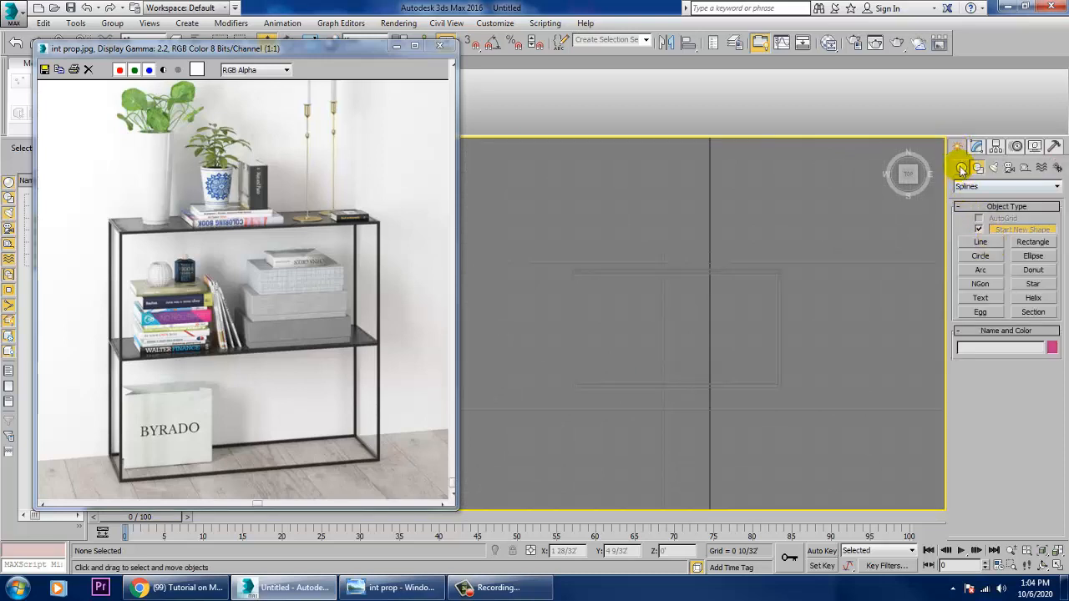
pyautogui.click(961, 167)
pyautogui.click(980, 232)
pyautogui.moveTo(711, 277); pyautogui.dragTo(676, 278, button='middle')
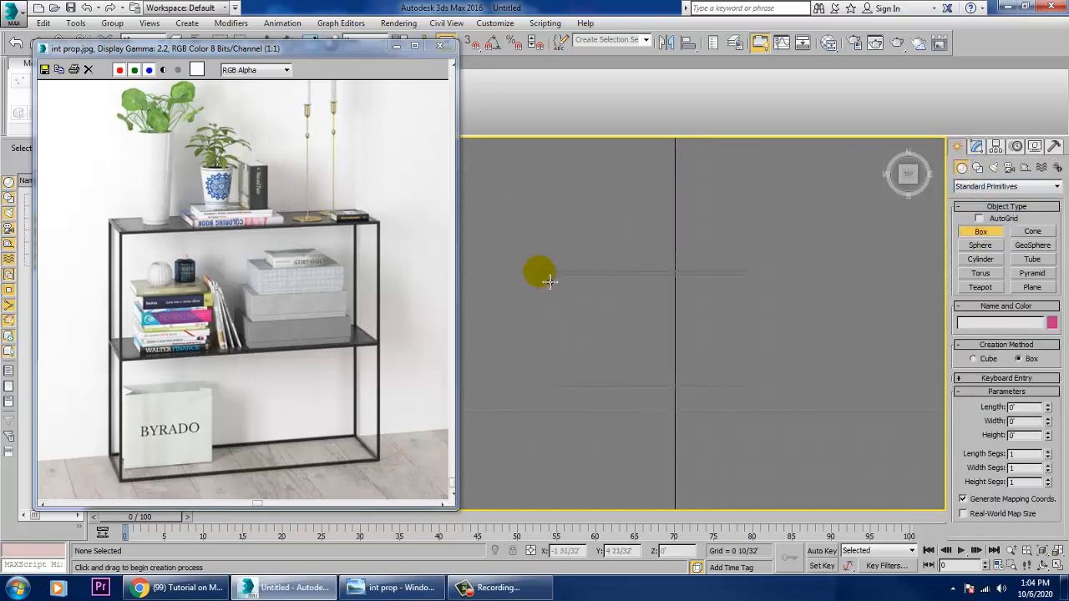
pyautogui.moveTo(539, 271); pyautogui.dragTo(743, 387)
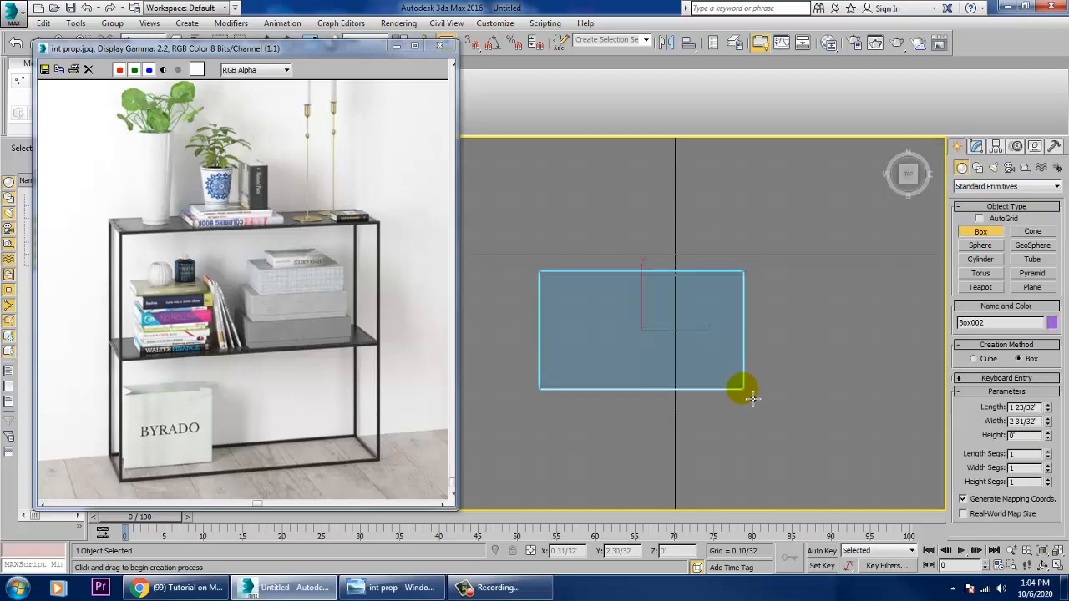
pyautogui.rightClick(805, 415)
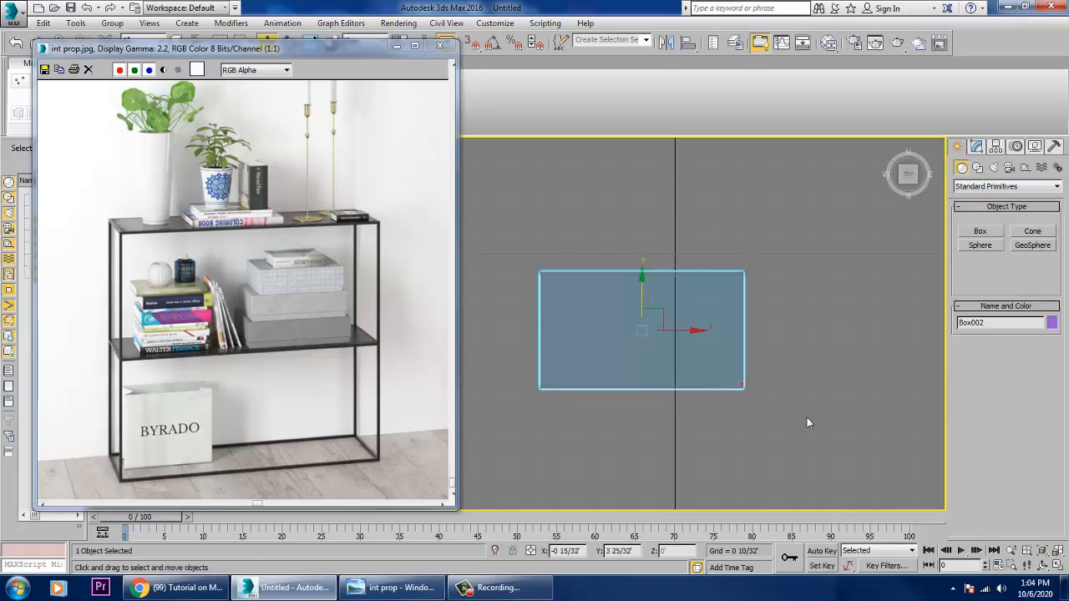
# - Move the thin box up along Z to about 1 26/32' as the middle shelf of the frame
pyautogui.hotkey('alt', 'w')
pyautogui.click(810, 416)
pyautogui.hotkey('alt', 'w')
pyautogui.keyDown('alt'); pyautogui.moveTo(716, 388); pyautogui.dragTo(668, 343, button='middle'); pyautogui.keyUp('alt')
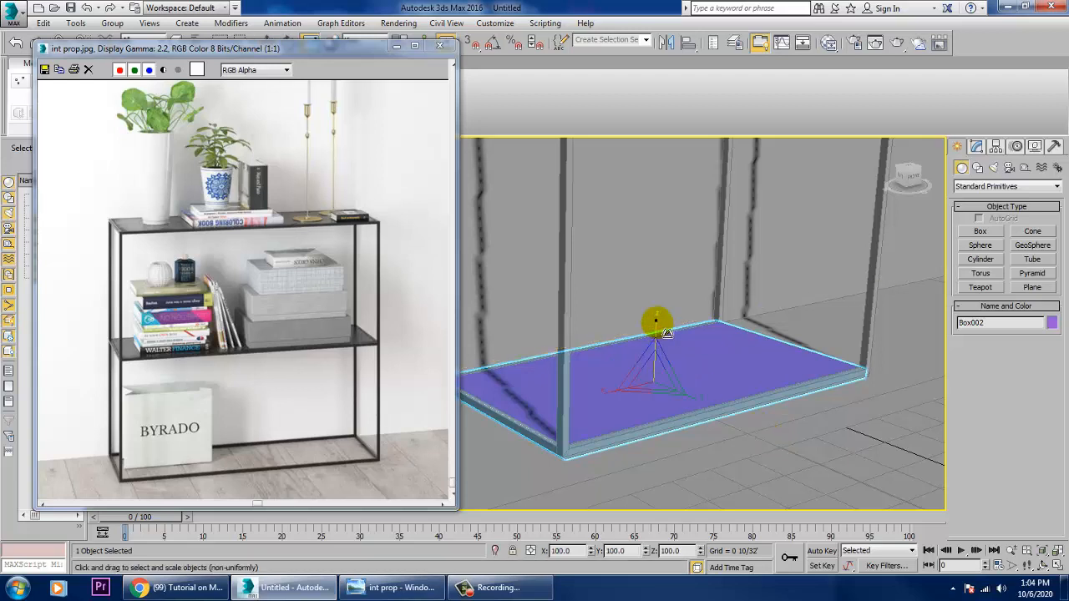
pyautogui.scroll(-3, 662, 355)
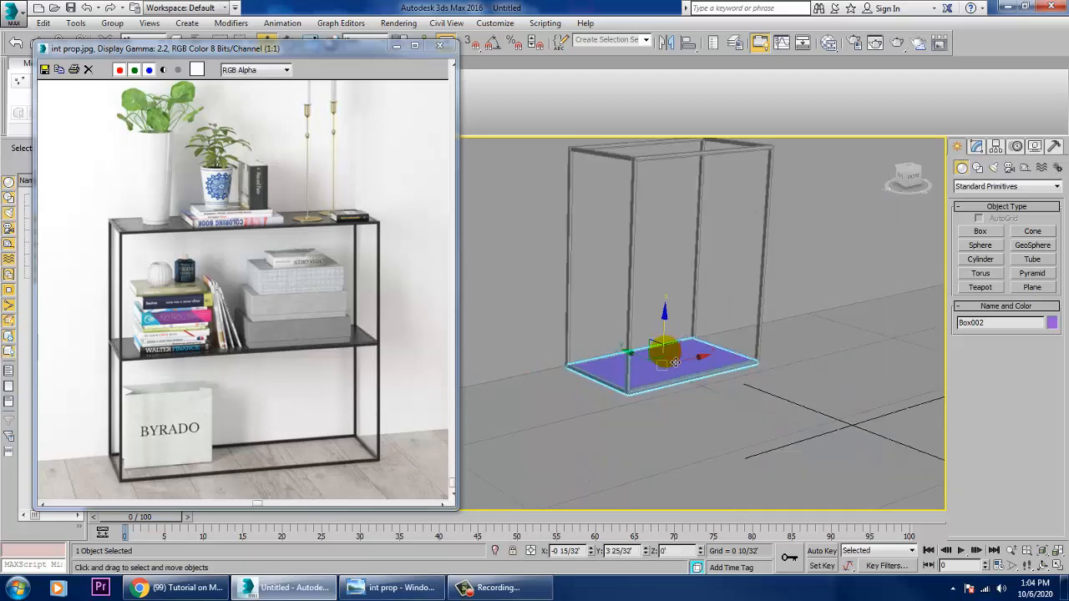
pyautogui.keyDown('alt'); pyautogui.moveTo(662, 354); pyautogui.dragTo(671, 233, button='middle'); pyautogui.keyUp('alt')
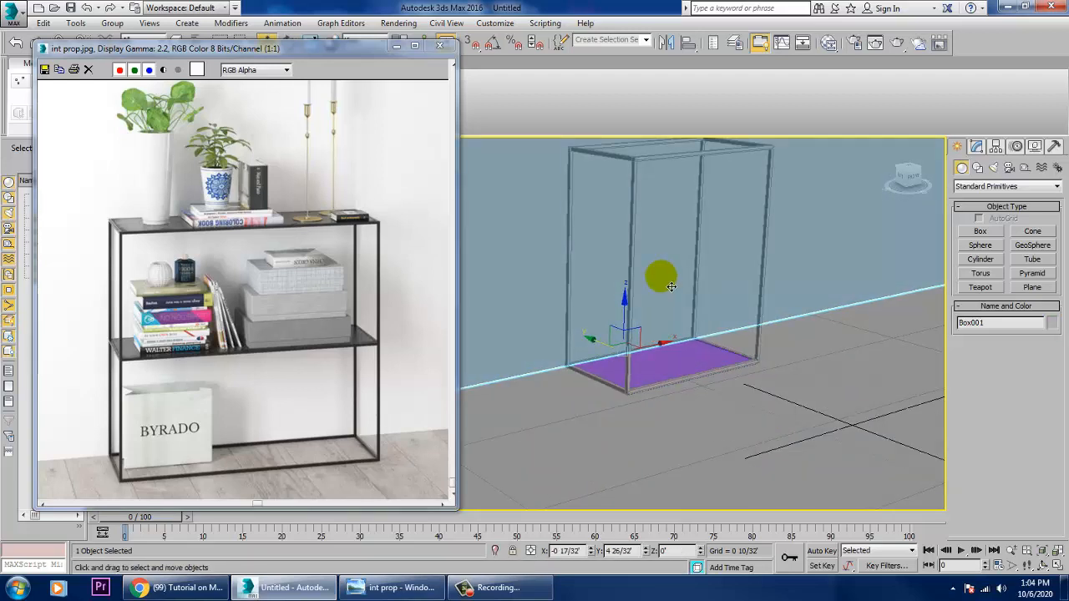
pyautogui.click(667, 354)
pyautogui.moveTo(673, 337); pyautogui.dragTo(681, 237)
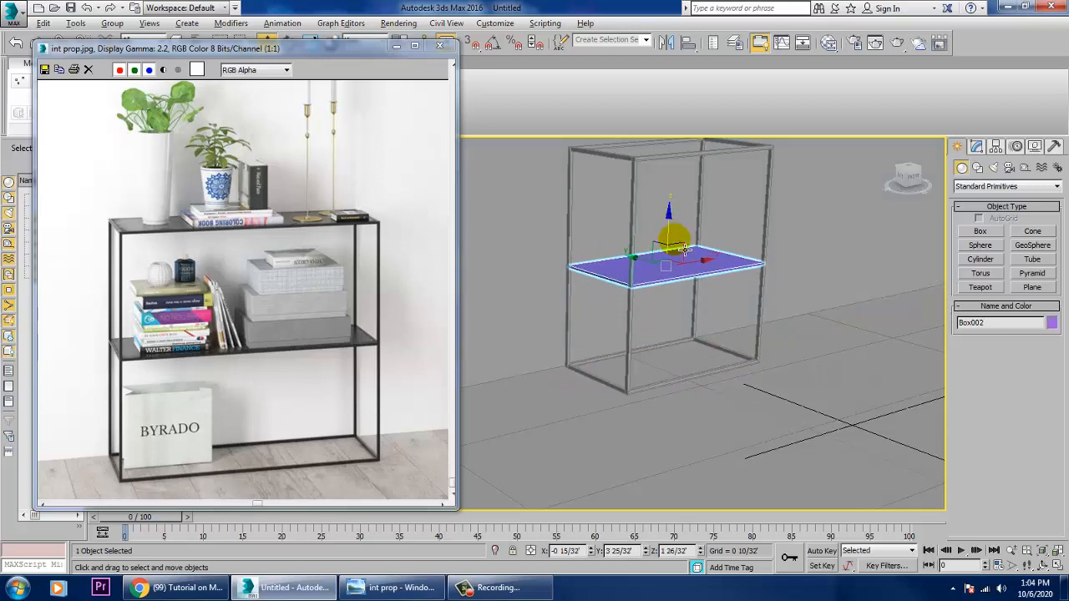
# - Make one copy of the middle shelf board at the top of the frame, at about 3 27/32' in Z
pyautogui.moveTo(683, 249); pyautogui.dragTo(694, 315, button='middle')
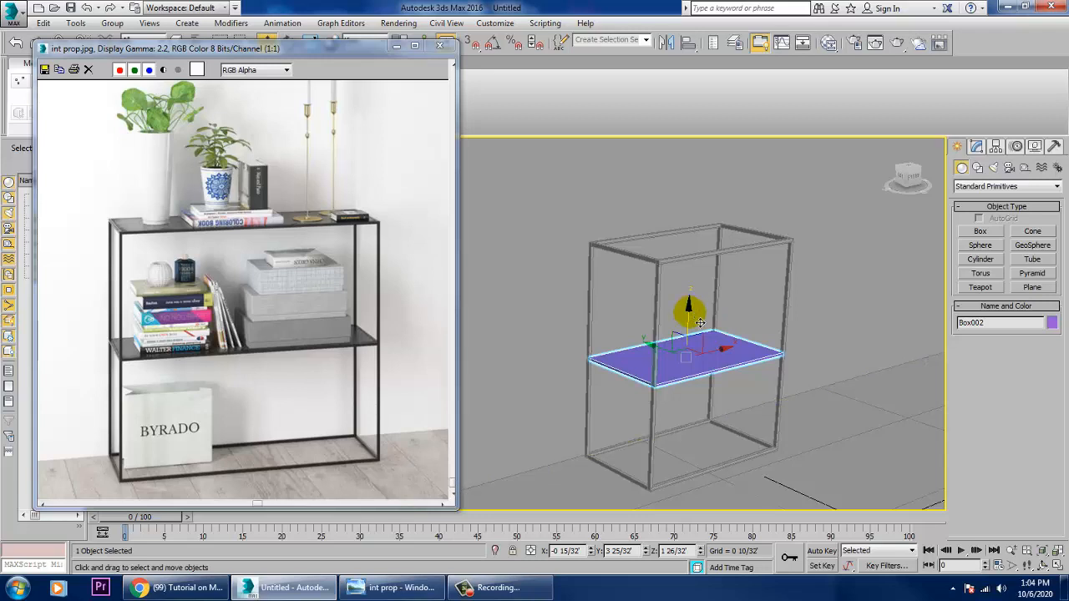
pyautogui.keyDown('shift'); pyautogui.moveTo(694, 316); pyautogui.dragTo(692, 211); pyautogui.keyUp('shift')
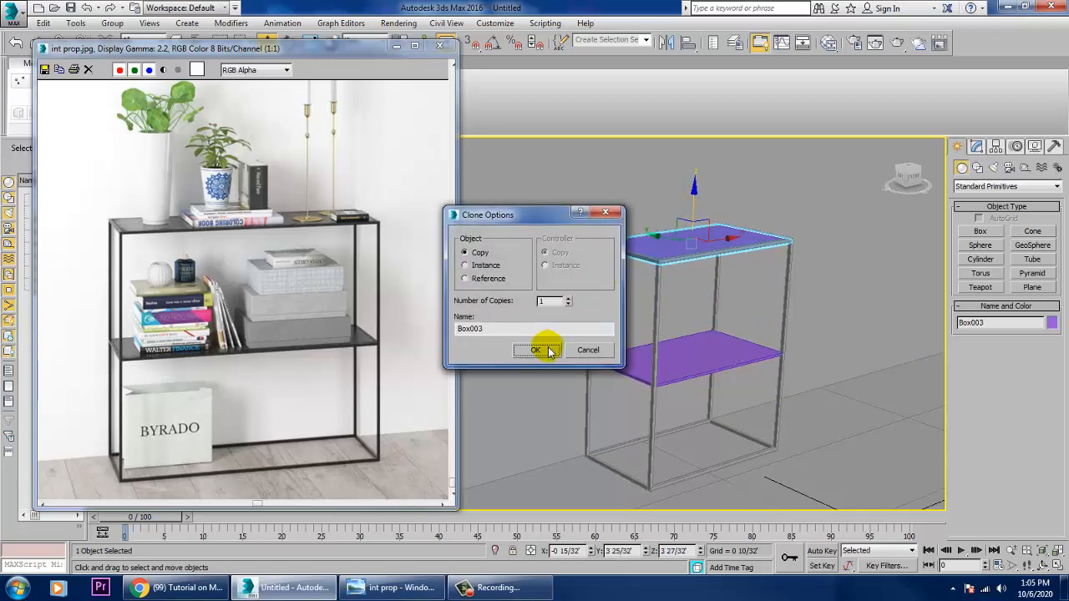
pyautogui.click(545, 350)
# - Examine the top board's fit within the frame in the front view and check the whole shelf in perspective against the reference
pyautogui.press('z')
pyautogui.hotkey('alt', 'w')
pyautogui.moveTo(827, 242); pyautogui.dragTo(811, 240, button='middle')
pyautogui.hotkey('alt', 'w')
pyautogui.press('z')
pyautogui.moveTo(742, 306); pyautogui.dragTo(740, 313, button='middle')
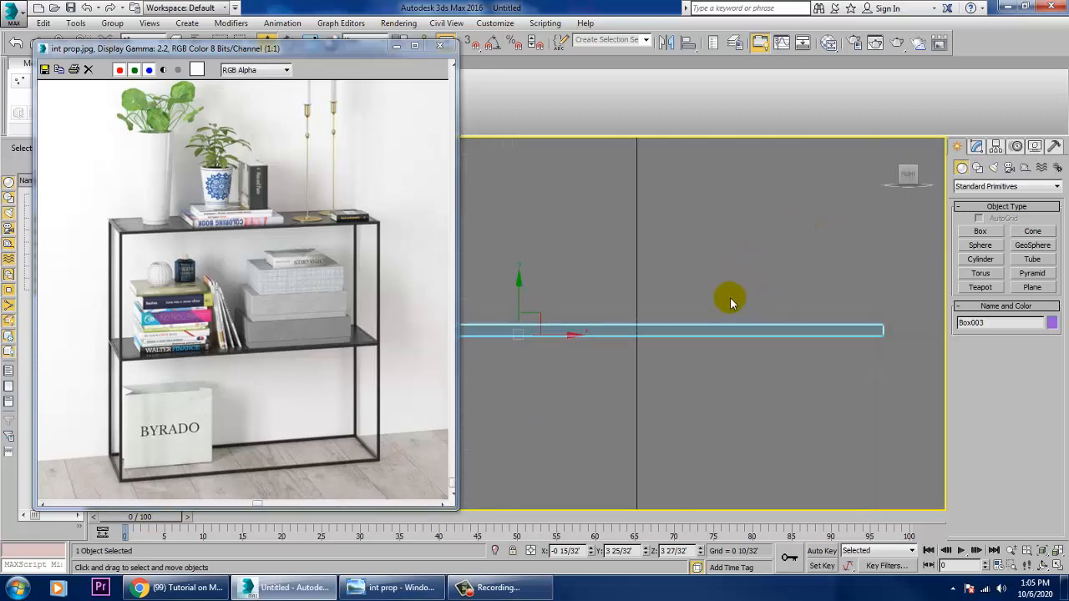
pyautogui.hotkey('alt', 'w')
pyautogui.middleClick(823, 448)
pyautogui.hotkey('alt', 'w')
pyautogui.moveTo(696, 372); pyautogui.dragTo(822, 296, button='middle')
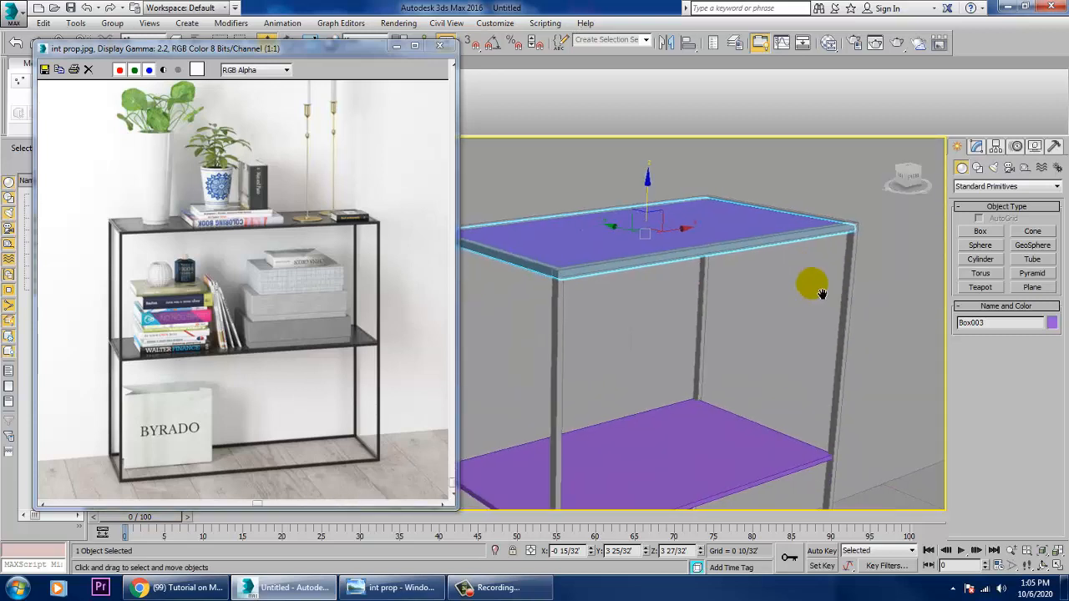
pyautogui.scroll(-4, 785, 326)
pyautogui.scroll(3, 773, 351)
pyautogui.keyDown('alt'); pyautogui.moveTo(747, 346); pyautogui.dragTo(682, 322, button='middle'); pyautogui.keyUp('alt')
pyautogui.keyDown('alt'); pyautogui.moveTo(736, 382); pyautogui.dragTo(731, 384, button='middle'); pyautogui.keyUp('alt')
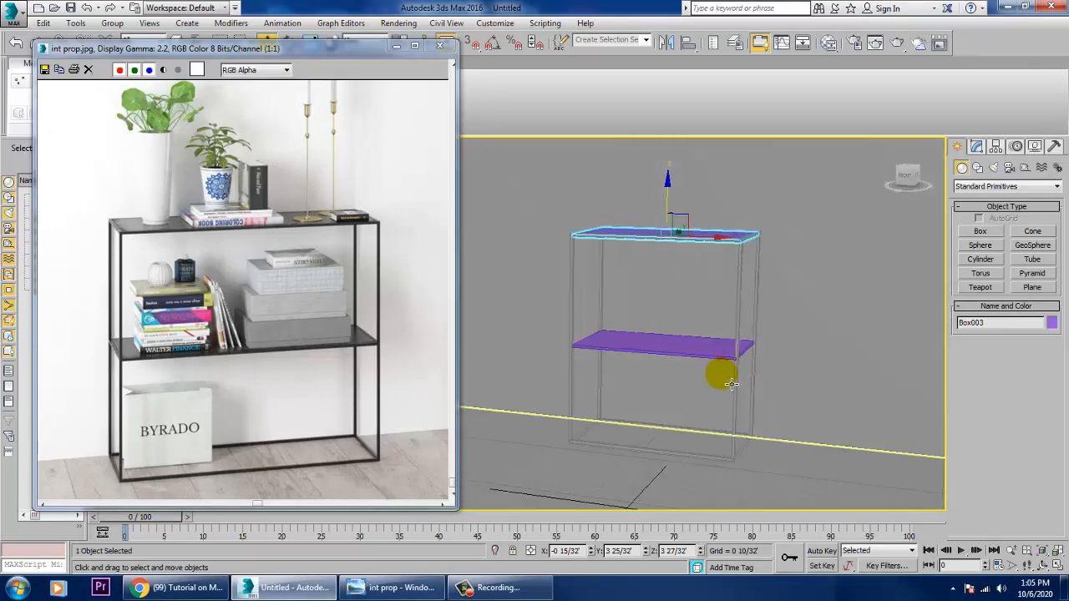
pyautogui.scroll(2, 730, 384)
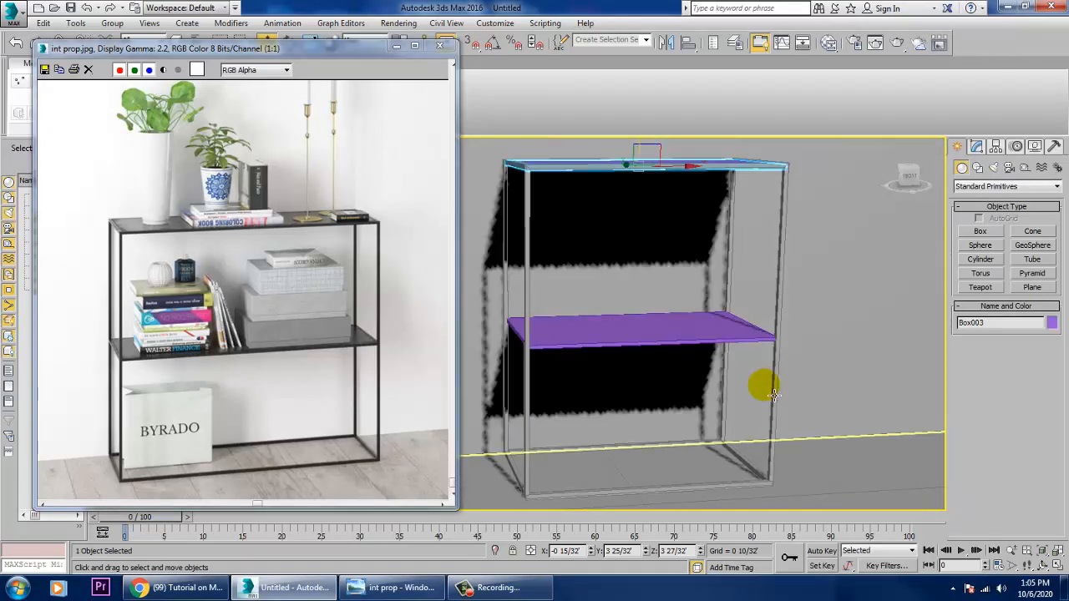
# - Save the scene as int_1 in a new desktop folder named int prop
pyautogui.hotkey('ctrl', 's')
pyautogui.click(38, 127)
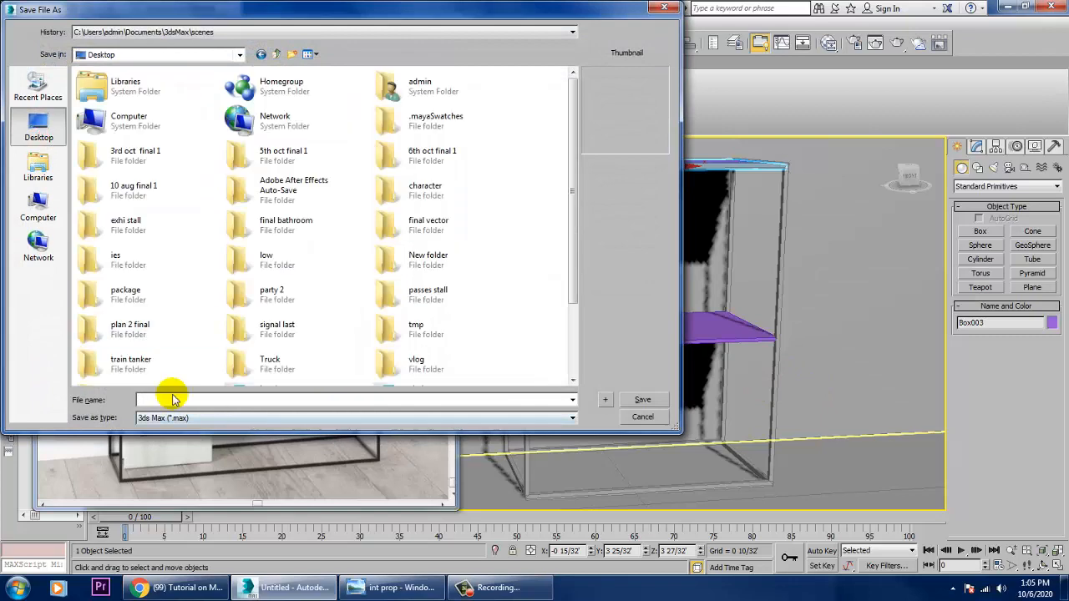
pyautogui.rightClick(544, 161)
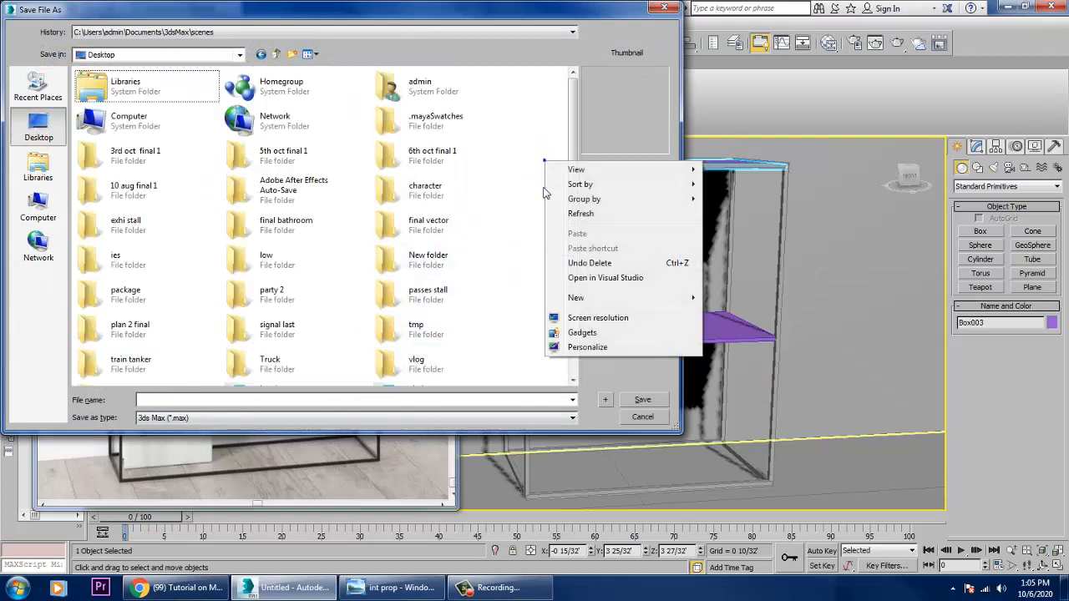
pyautogui.moveTo(584, 301)
pyautogui.click(733, 299)
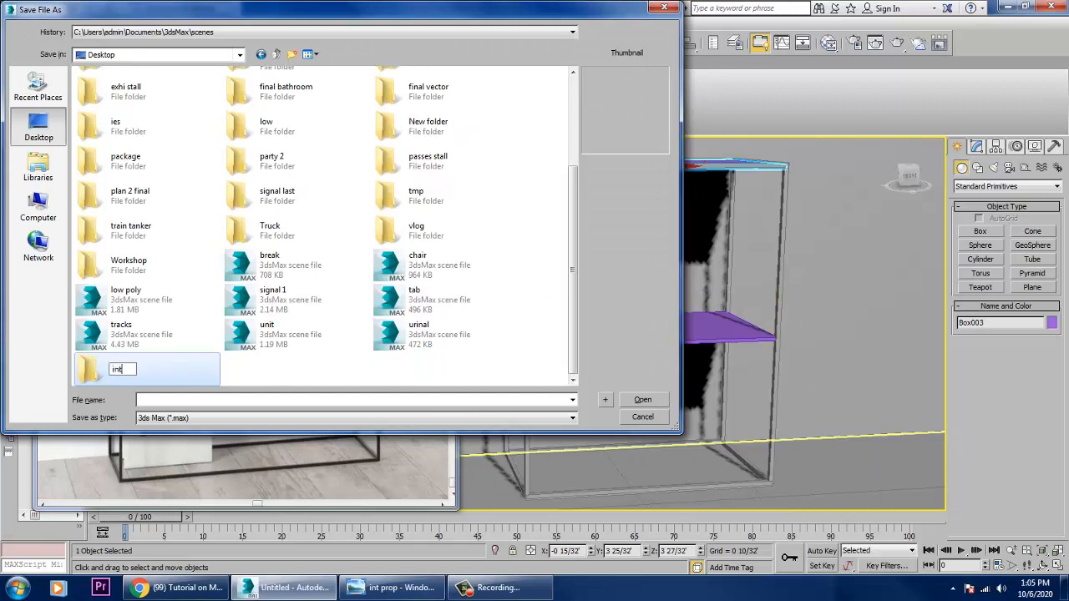
pyautogui.write('int prop')
pyautogui.press('Return')
pyautogui.press('Return')
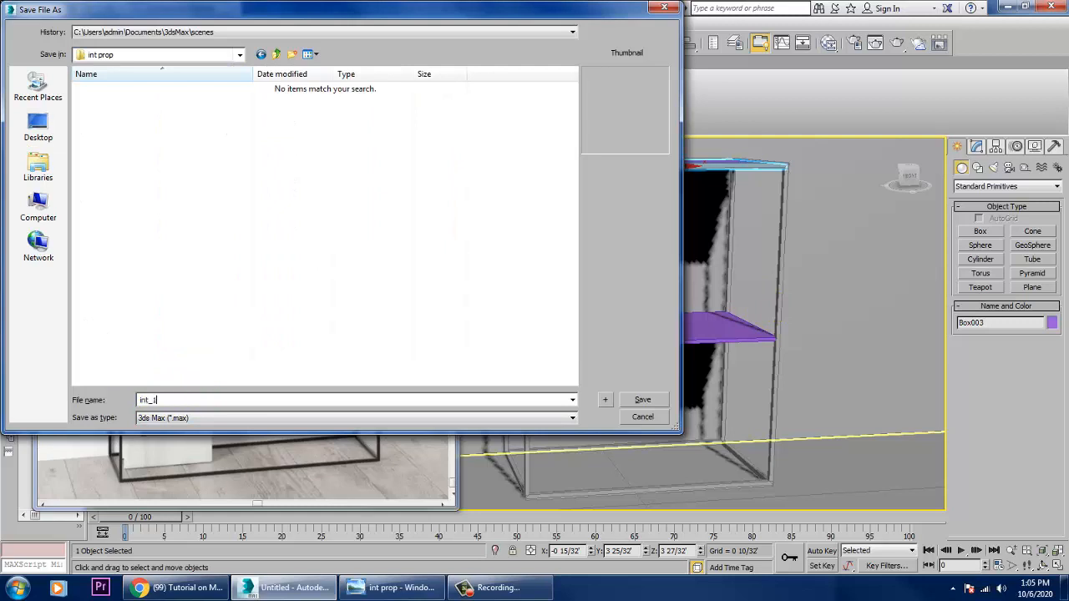
pyautogui.write('int_1')
pyautogui.press('Return')
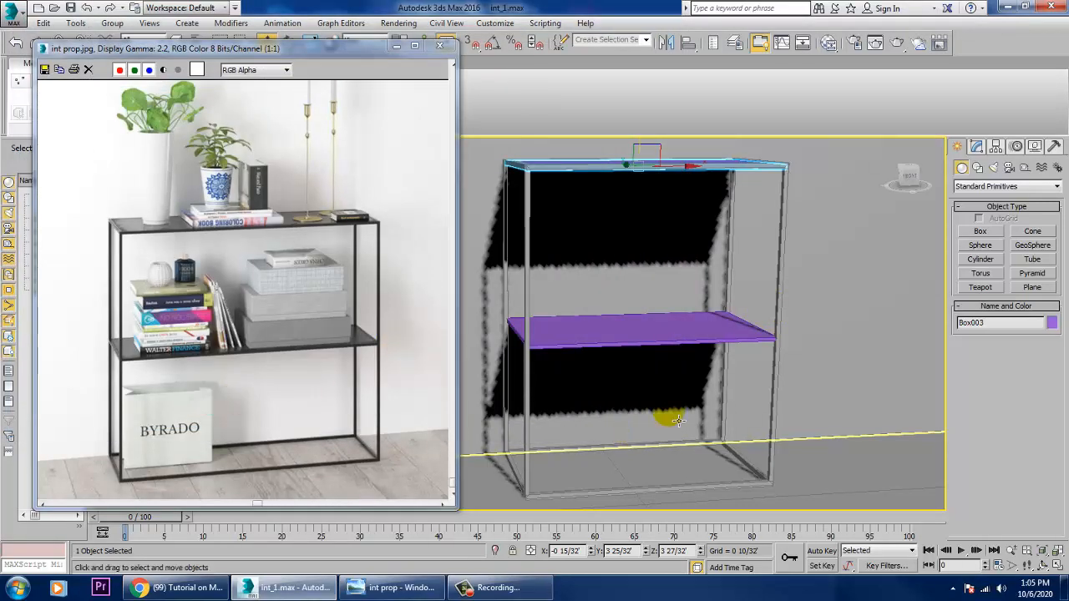
# - Create an upright box on the floor inside the frame for the BYRADO bag, about 13/32' long and 1 1/32' wide
pyautogui.keyDown('alt'); pyautogui.moveTo(678, 420); pyautogui.dragTo(780, 389, button='middle'); pyautogui.keyUp('alt')
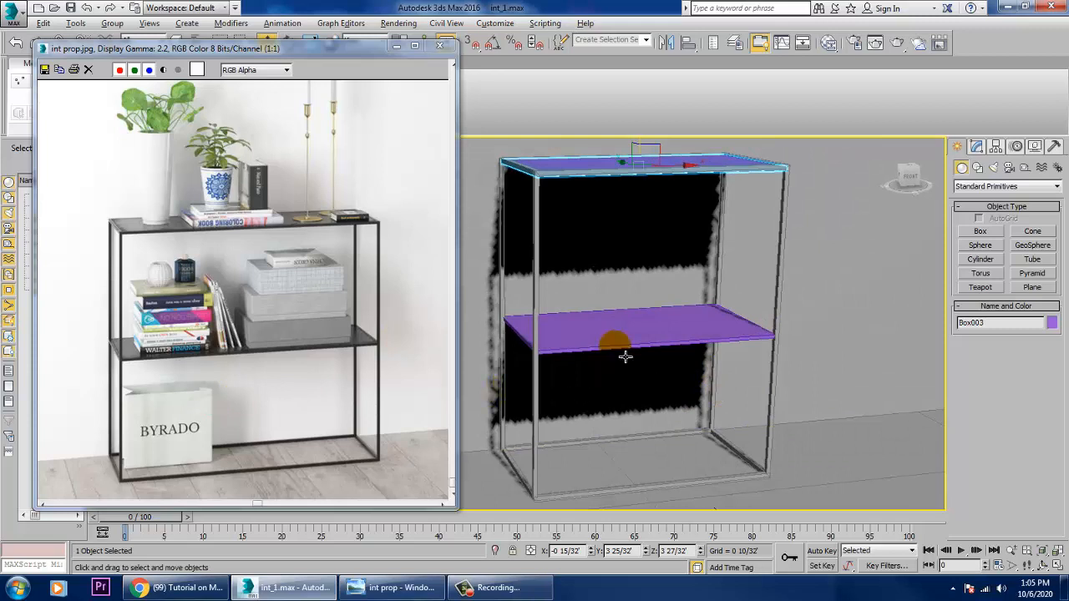
pyautogui.keyDown('alt'); pyautogui.moveTo(668, 364); pyautogui.dragTo(725, 316, button='middle'); pyautogui.keyUp('alt')
pyautogui.scroll(1, 228, 409)
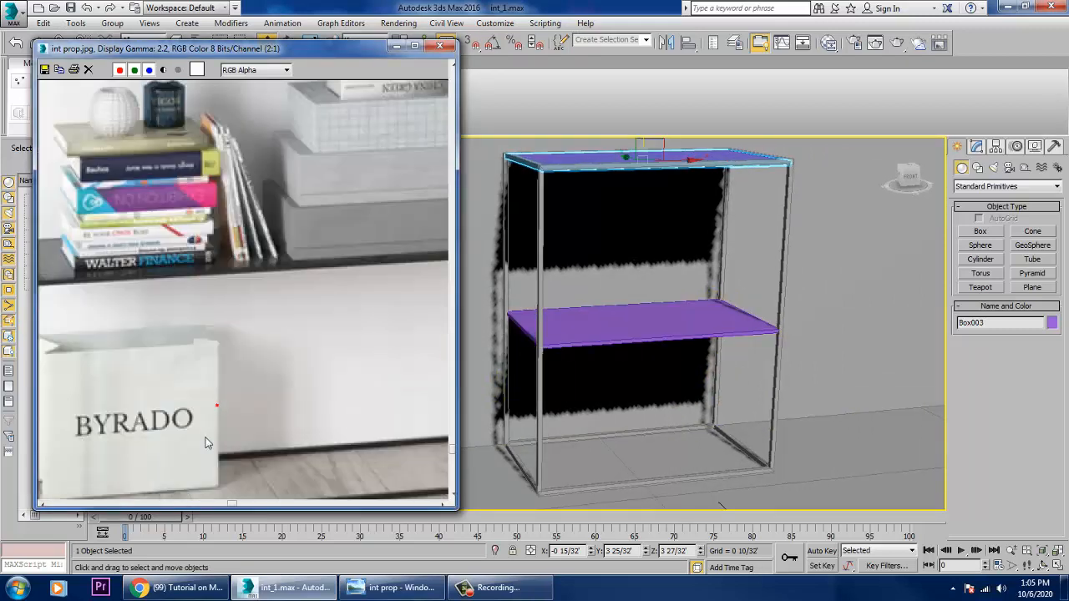
pyautogui.moveTo(193, 357); pyautogui.dragTo(222, 347, button='middle')
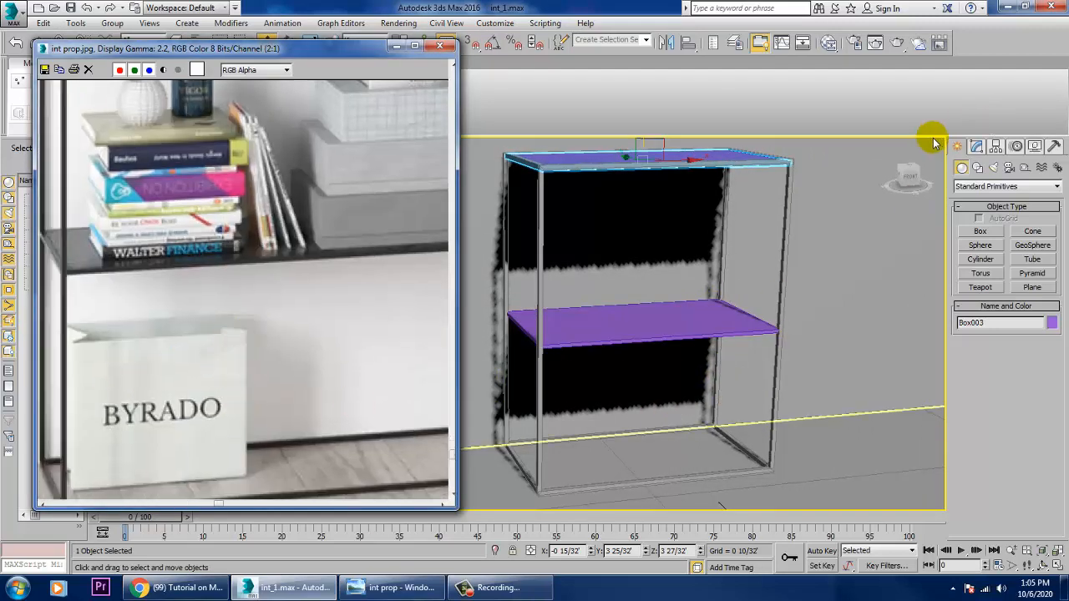
pyautogui.click(980, 232)
pyautogui.moveTo(622, 400); pyautogui.dragTo(652, 400, button='middle')
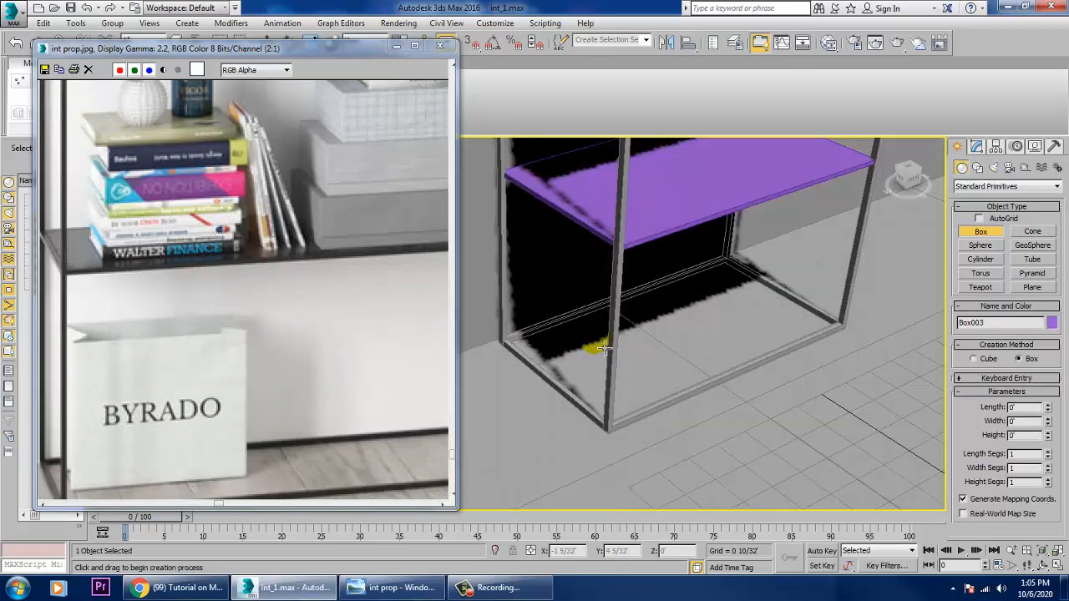
pyautogui.keyDown('alt'); pyautogui.moveTo(608, 370); pyautogui.dragTo(619, 354, button='middle'); pyautogui.keyUp('alt')
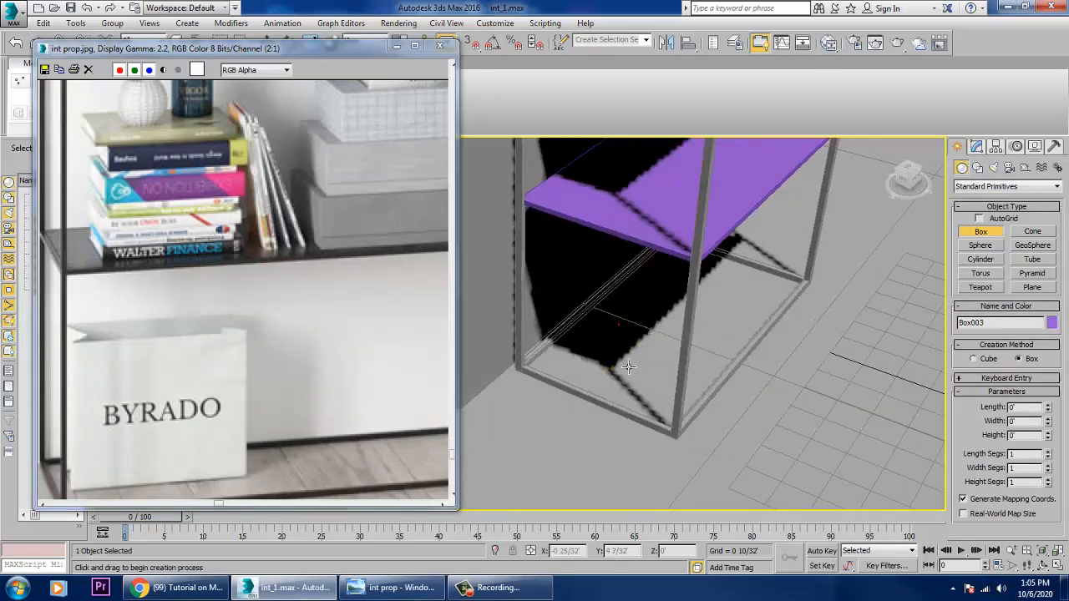
pyautogui.moveTo(627, 368); pyautogui.dragTo(618, 405)
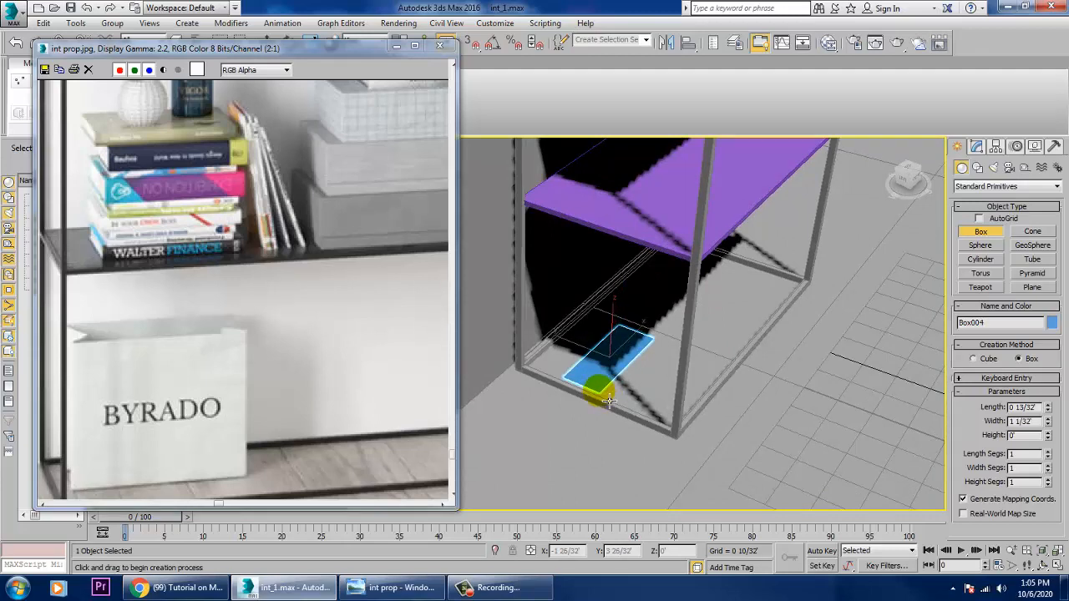
pyautogui.click(605, 292)
pyautogui.rightClick(605, 292)
# - Move the bag box along Y to about 3 25/32', between the front and back of the frame
pyautogui.moveTo(632, 361)
pyautogui.keyDown('alt'); pyautogui.mouseDown(button='middle')
pyautogui.moveTo(611, 325)
pyautogui.moveTo(615, 362)
pyautogui.moveTo(615, 334)
pyautogui.moveTo(668, 346)
pyautogui.moveTo(657, 393)
pyautogui.moveTo(677, 396)
pyautogui.moveTo(660, 368)
pyautogui.moveTo(627, 368)
pyautogui.mouseUp(button='middle'); pyautogui.keyUp('alt')
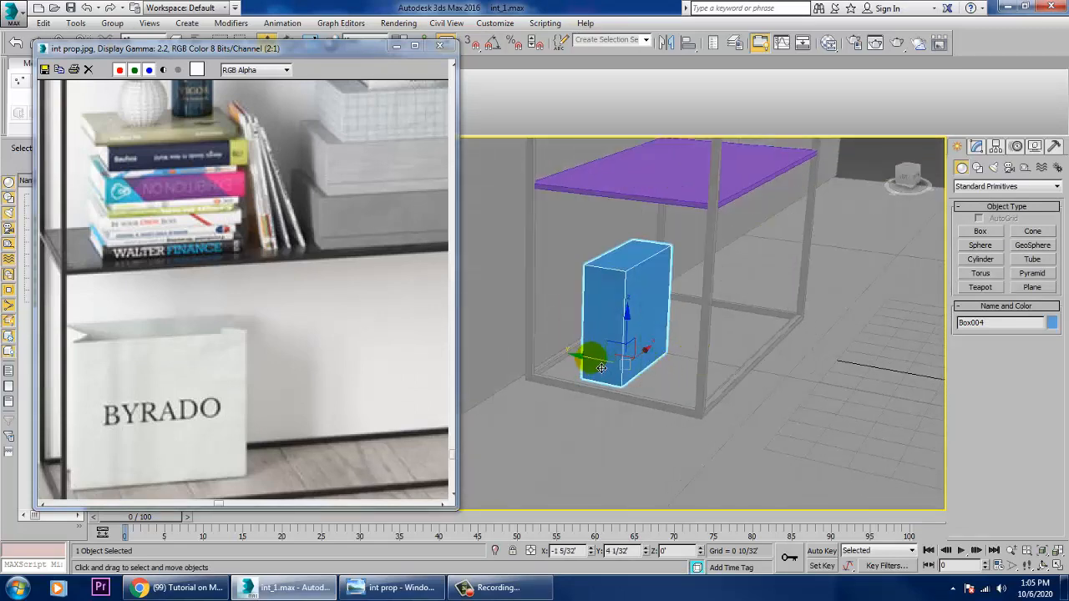
pyautogui.moveTo(600, 368); pyautogui.dragTo(626, 368)
pyautogui.keyDown('alt'); pyautogui.moveTo(626, 368); pyautogui.dragTo(644, 346, button='middle'); pyautogui.keyUp('alt')
pyautogui.scroll(3, 645, 345)
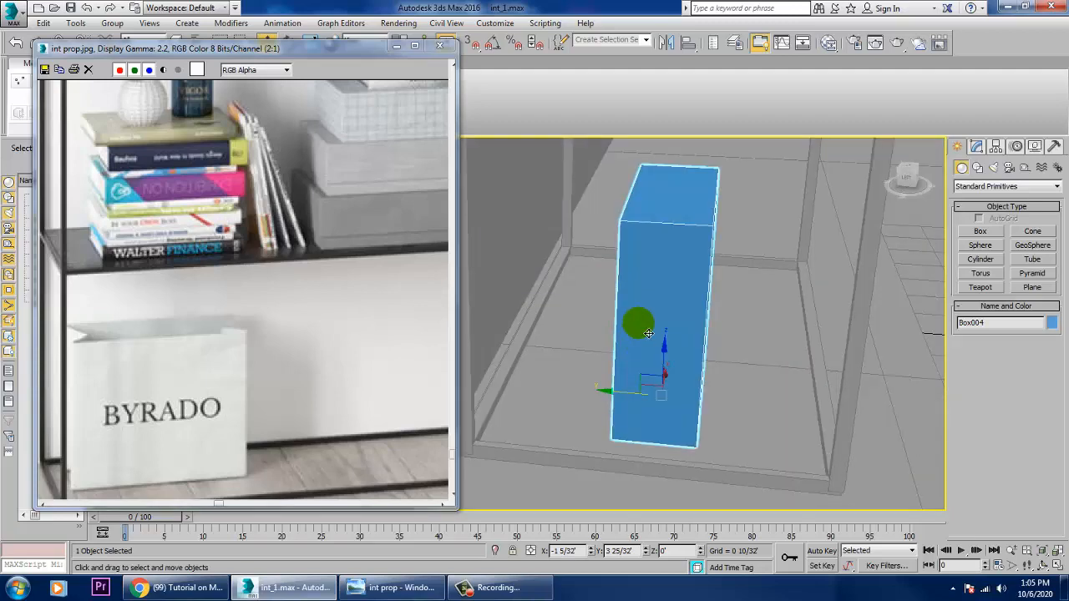
# - Convert the bag box to an Editable Poly and add a vertical edge loop through the middle of its narrow sides with Swift Loop
pyautogui.rightClick(687, 328)
pyautogui.moveTo(754, 409)
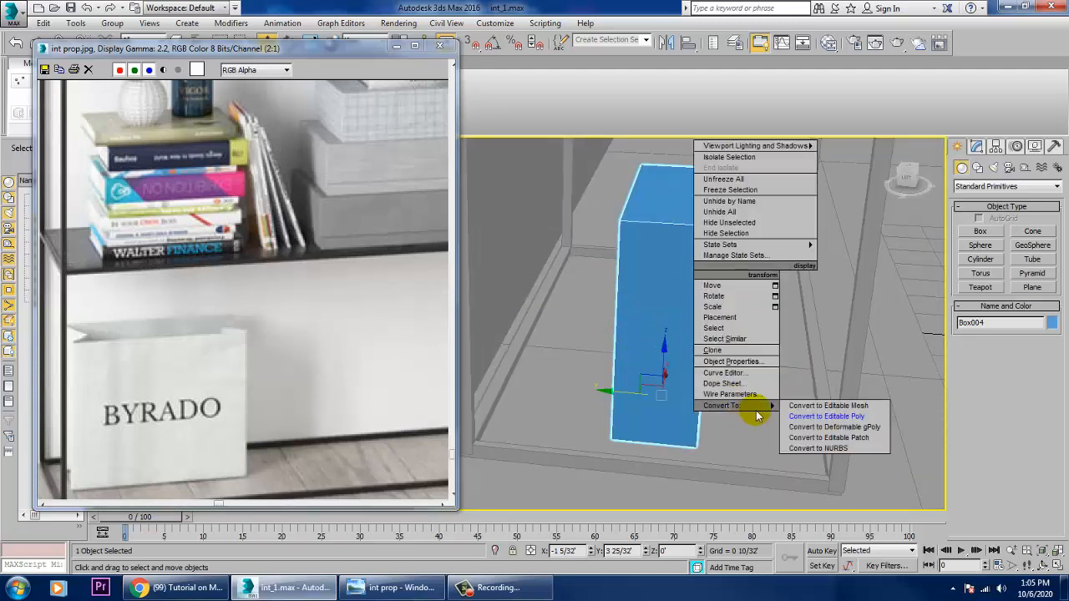
pyautogui.click(850, 415)
pyautogui.click(480, 81)
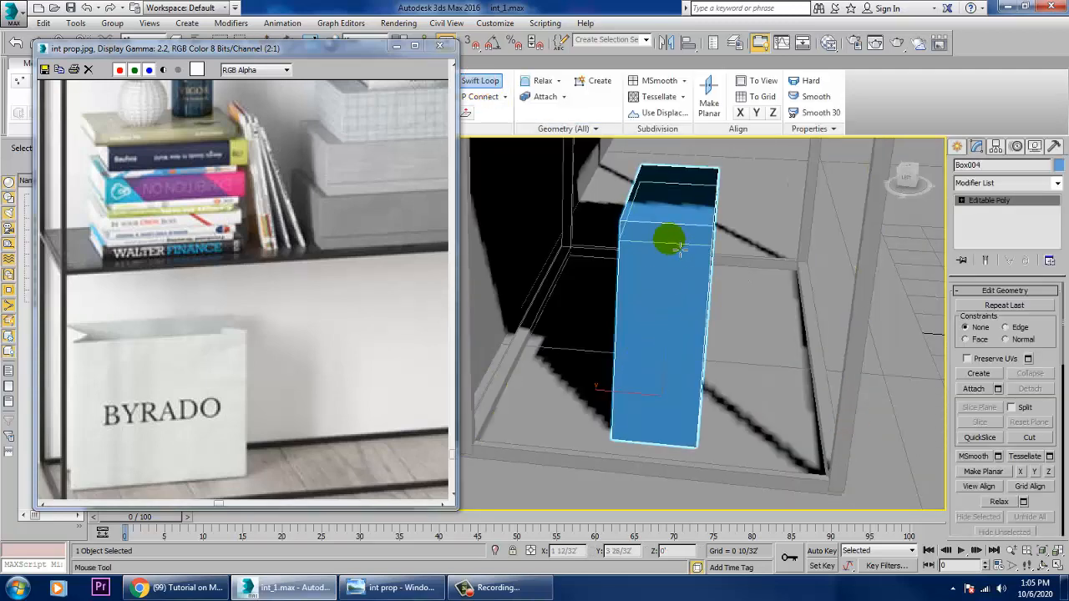
pyautogui.click(681, 248)
pyautogui.keyDown('alt'); pyautogui.moveTo(690, 262); pyautogui.dragTo(733, 265, button='middle'); pyautogui.keyUp('alt')
pyautogui.rightClick(655, 259)
# - Add a horizontal Swift Loop around the bag just above its base, at about 1/32' in Z
pyautogui.press('1')
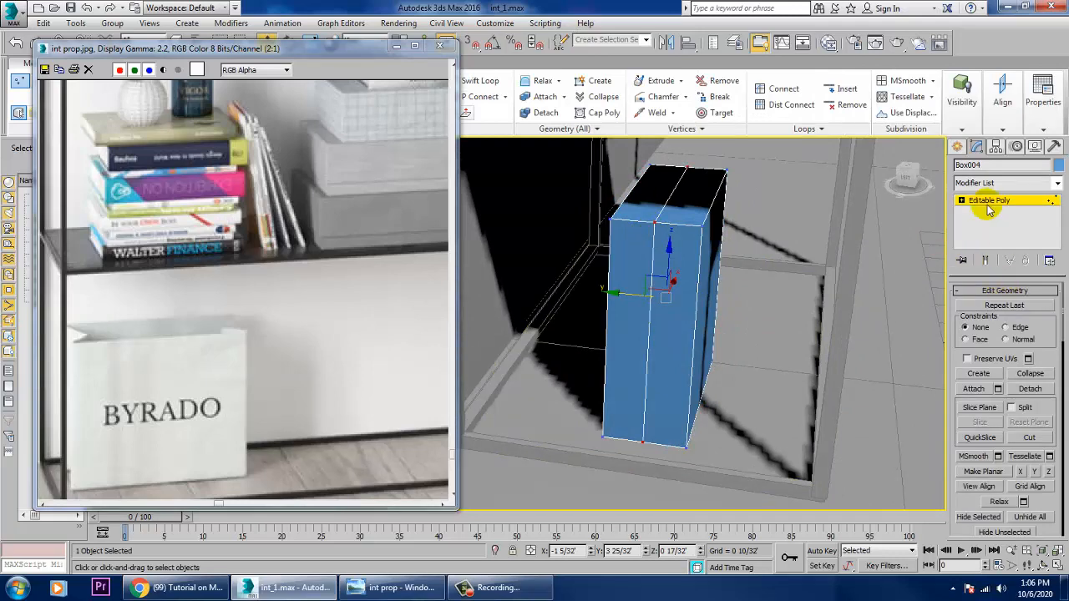
pyautogui.keyDown('alt'); pyautogui.moveTo(919, 256); pyautogui.dragTo(777, 288, button='middle'); pyautogui.keyUp('alt')
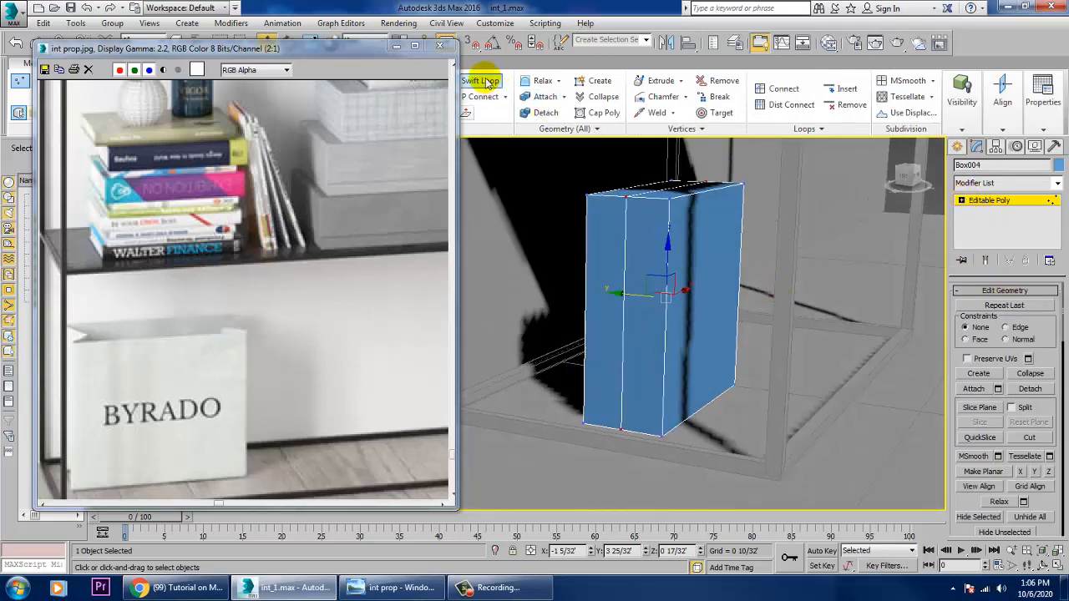
pyautogui.click(666, 423)
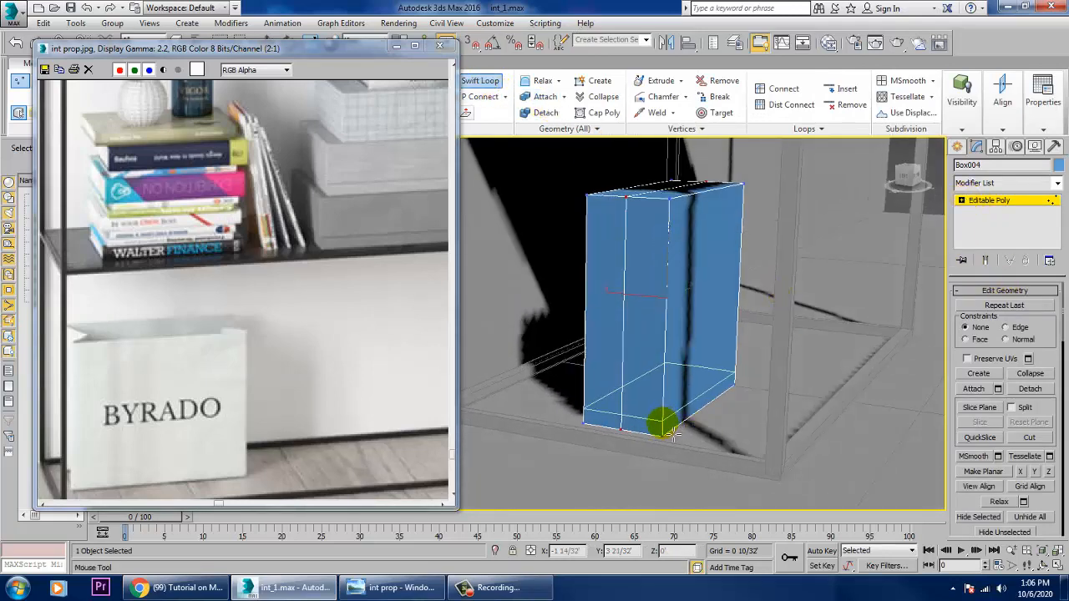
pyautogui.rightClick(670, 434)
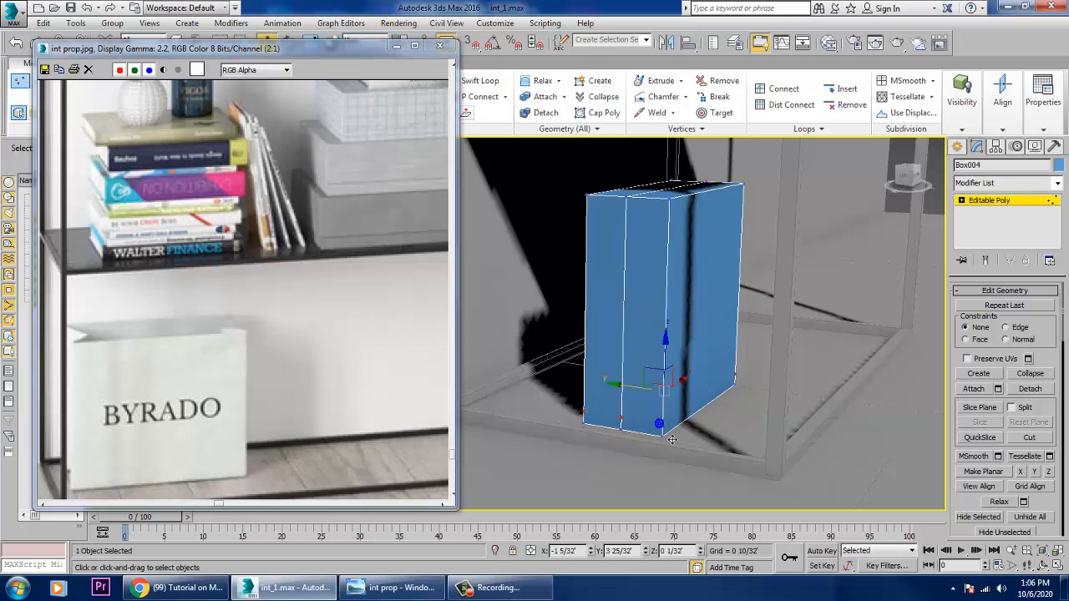
# - Move the middle vertical edges on both narrow sides of the bag inward along X to form the side folds
pyautogui.press('2')
pyautogui.click(623, 341)
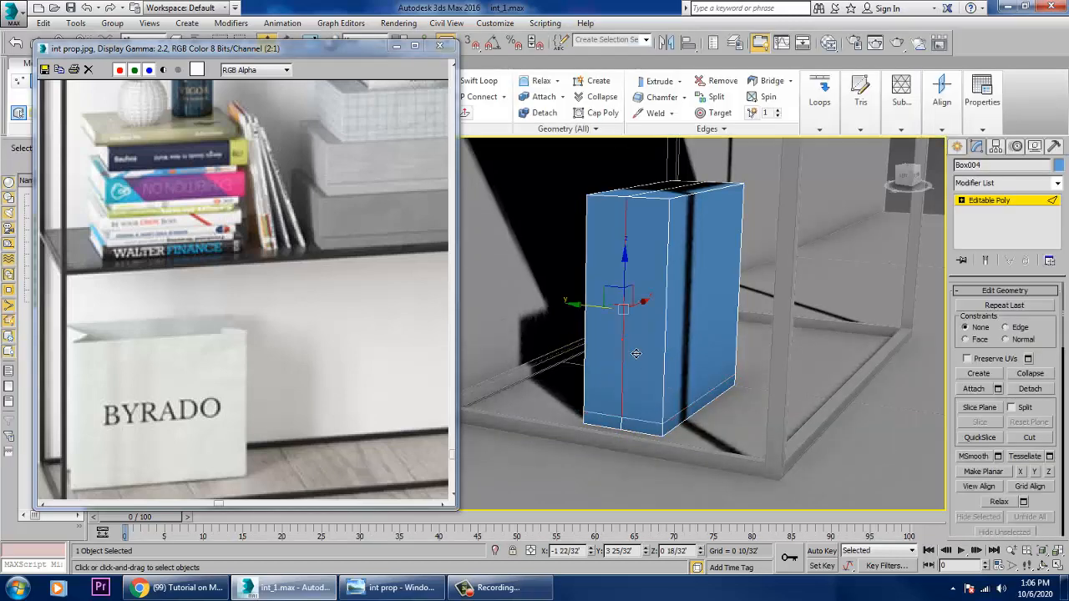
pyautogui.keyDown('alt'); pyautogui.moveTo(623, 341); pyautogui.dragTo(630, 350, button='middle'); pyautogui.keyUp('alt')
pyautogui.keyDown('alt'); pyautogui.moveTo(674, 322); pyautogui.dragTo(667, 321, button='middle'); pyautogui.keyUp('alt')
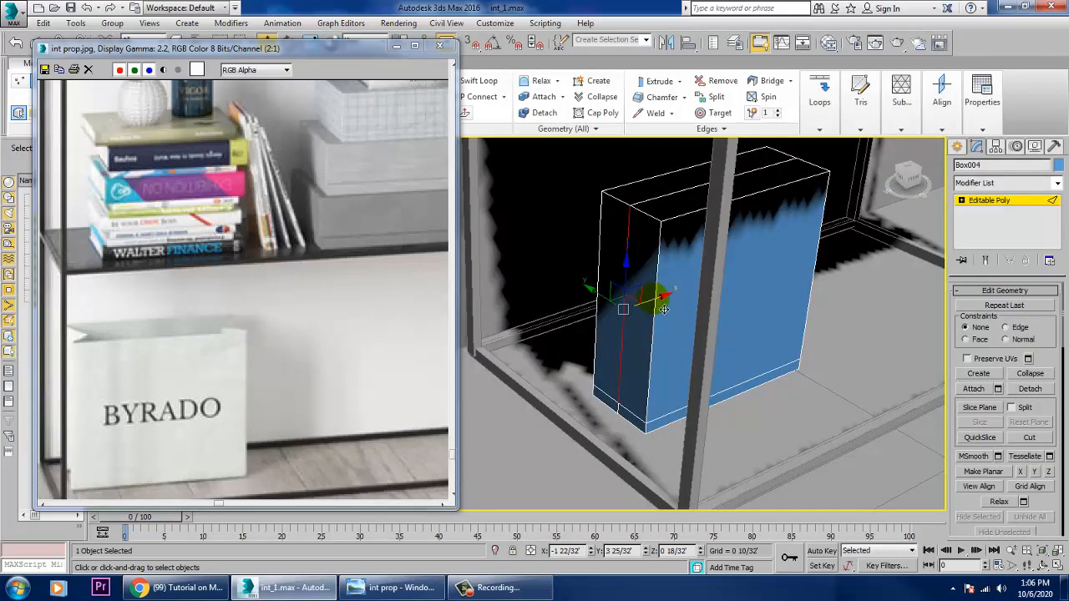
pyautogui.moveTo(663, 308); pyautogui.dragTo(682, 307)
pyautogui.keyDown('alt'); pyautogui.moveTo(682, 307); pyautogui.dragTo(847, 357, button='middle'); pyautogui.keyUp('alt')
pyautogui.click(848, 361)
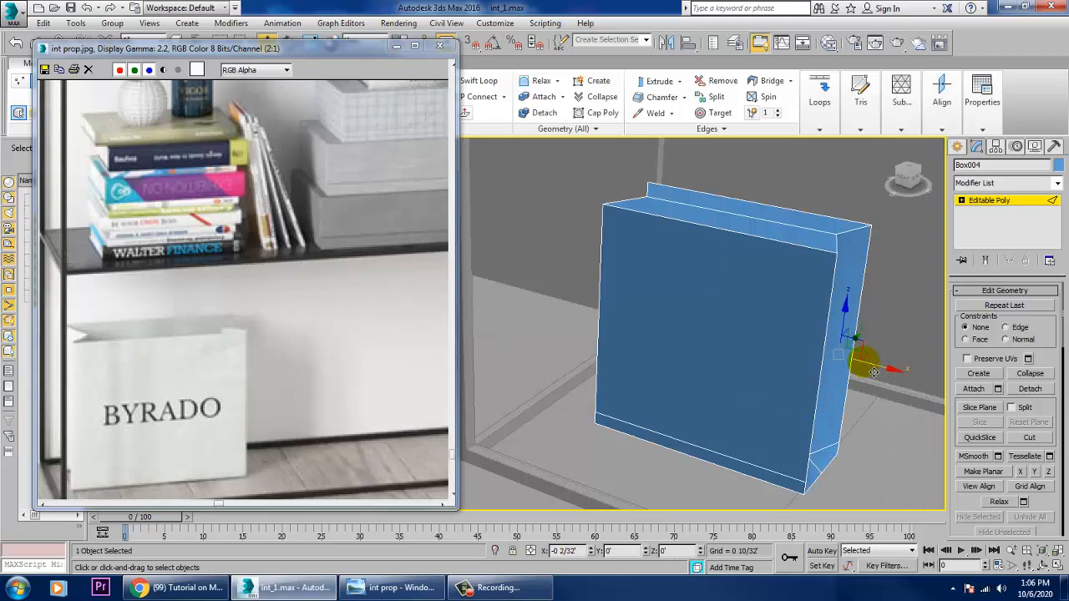
pyautogui.keyDown('alt'); pyautogui.moveTo(872, 372); pyautogui.dragTo(840, 363, button='middle'); pyautogui.keyUp('alt')
# - Inset the bag's two top polygons with an amount of 0'
pyautogui.press('4')
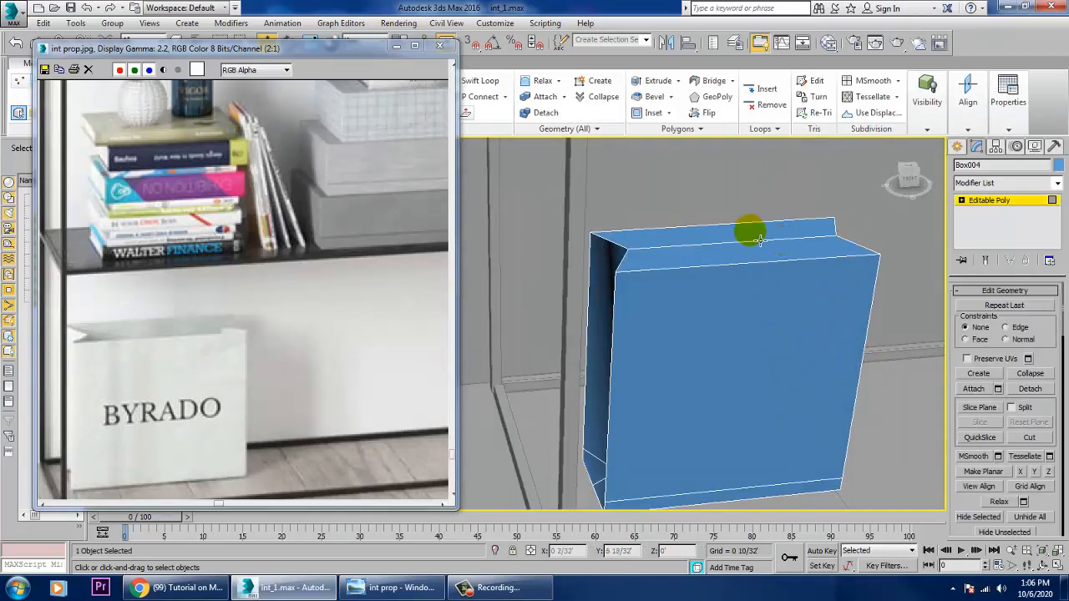
pyautogui.click(759, 240)
pyautogui.keyDown('ctrl'); pyautogui.click(768, 258); pyautogui.keyUp('ctrl')
pyautogui.keyDown('alt'); pyautogui.moveTo(830, 271); pyautogui.dragTo(883, 286, button='middle'); pyautogui.keyUp('alt')
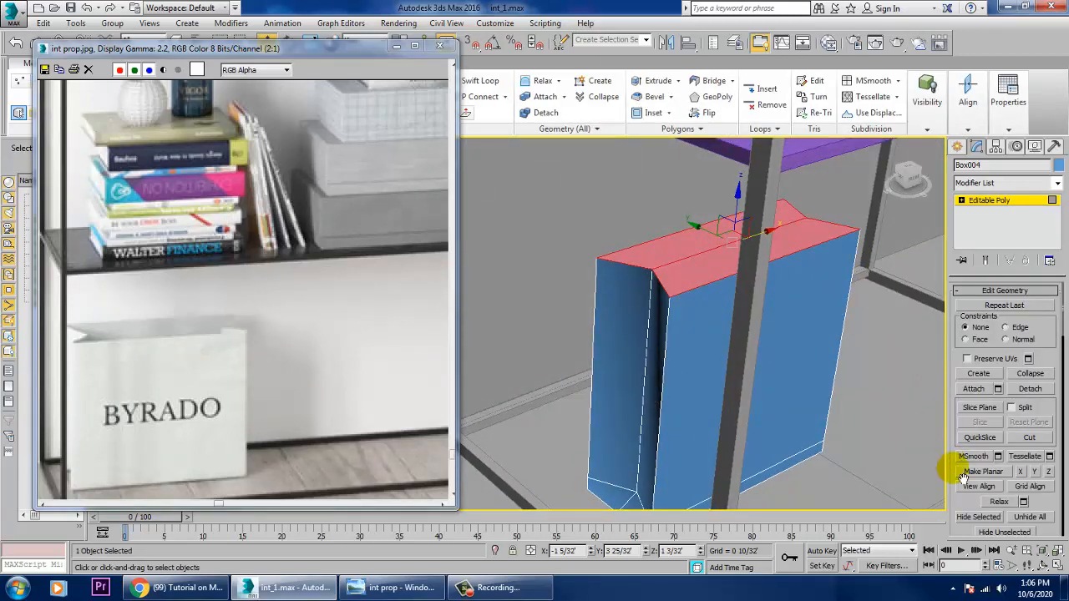
pyautogui.moveTo(990, 511)
pyautogui.mouseDown()
pyautogui.moveTo(988, 246)
pyautogui.moveTo(1009, 113)
pyautogui.mouseUp()
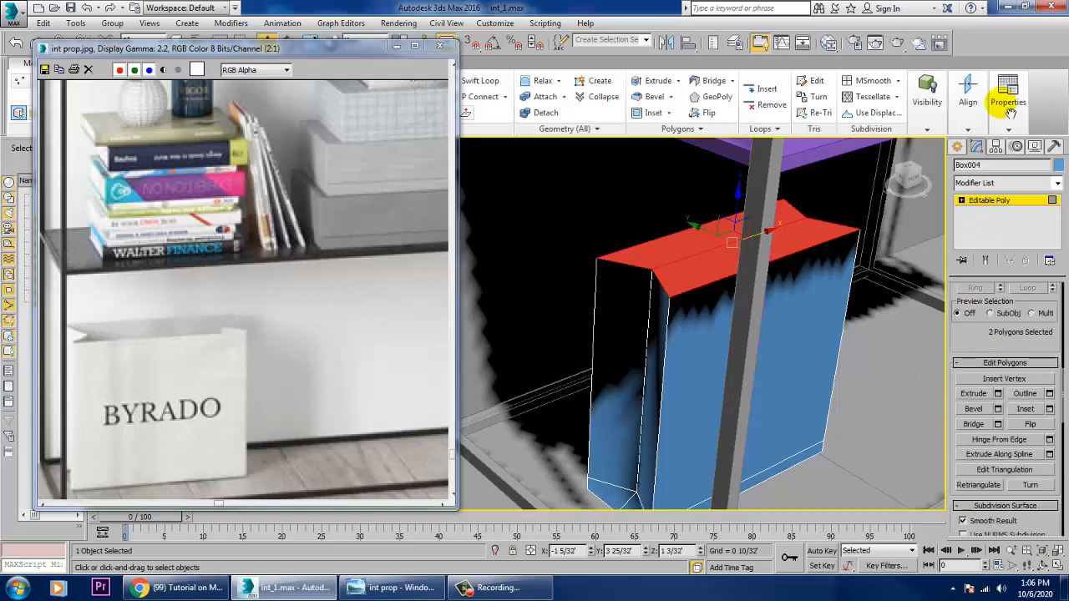
pyautogui.click(1050, 410)
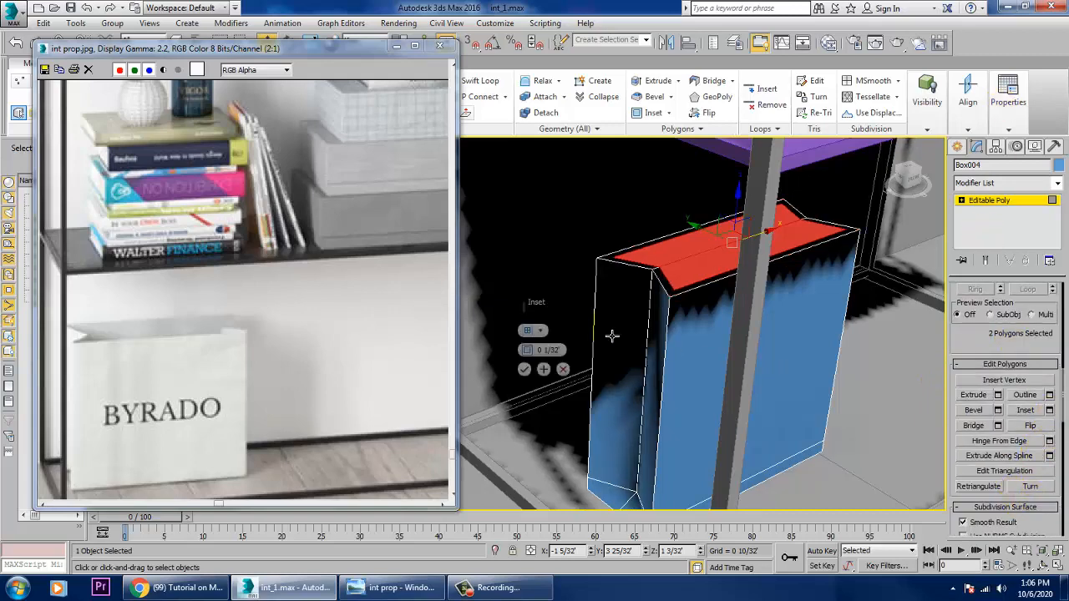
pyautogui.moveTo(527, 354); pyautogui.dragTo(531, 361)
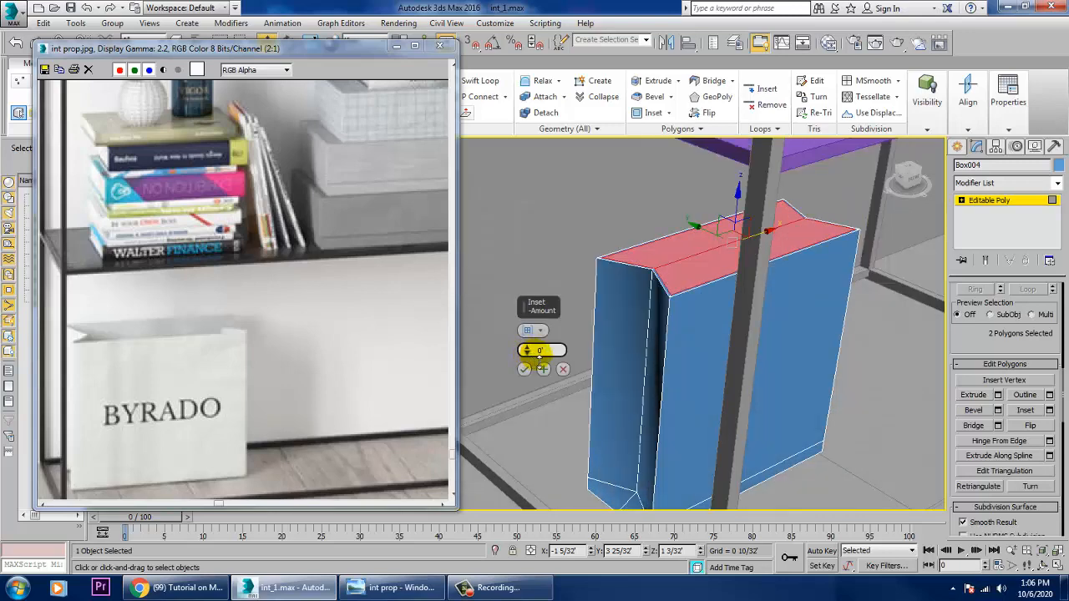
pyautogui.click(524, 370)
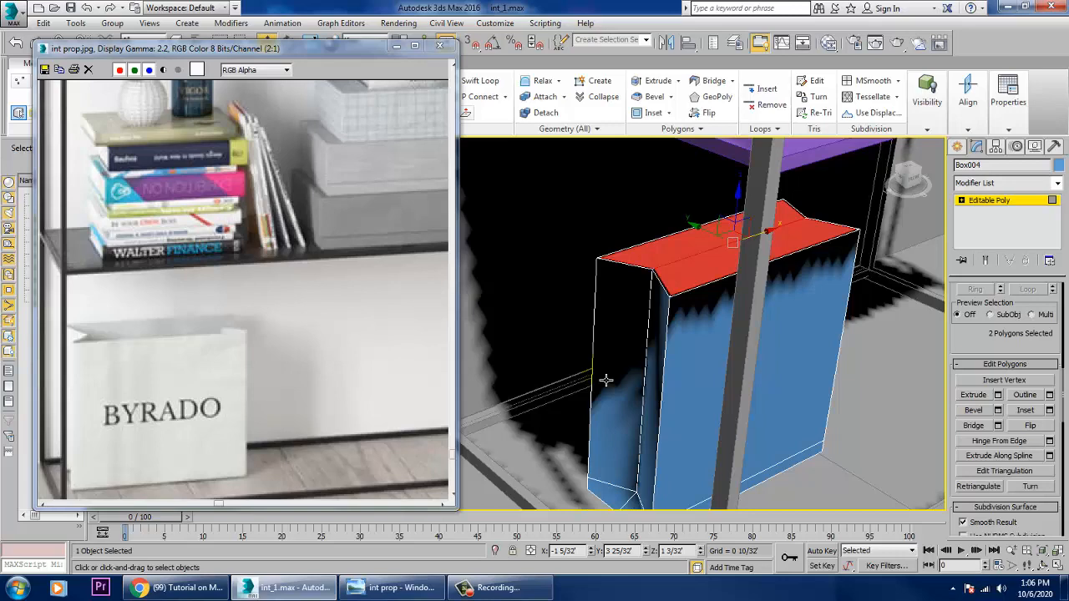
# - Delete the bag's two top polygons to leave it open
pyautogui.press('Delete')
pyautogui.scroll(-3, 801, 339)
pyautogui.keyDown('alt'); pyautogui.moveTo(799, 338); pyautogui.dragTo(772, 319, button='middle'); pyautogui.keyUp('alt')
pyautogui.scroll(-5, 725, 315)
pyautogui.scroll(4, 747, 318)
# - Give all objects in the scene the same grey object color
pyautogui.click(985, 205)
pyautogui.hotkey('ctrl', 'a')
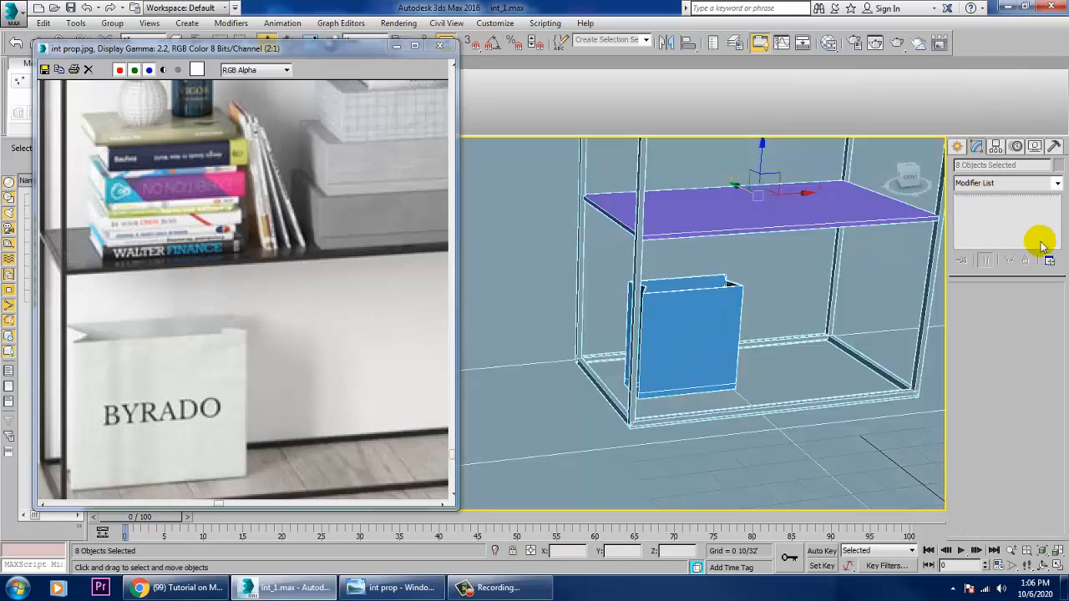
pyautogui.click(1054, 165)
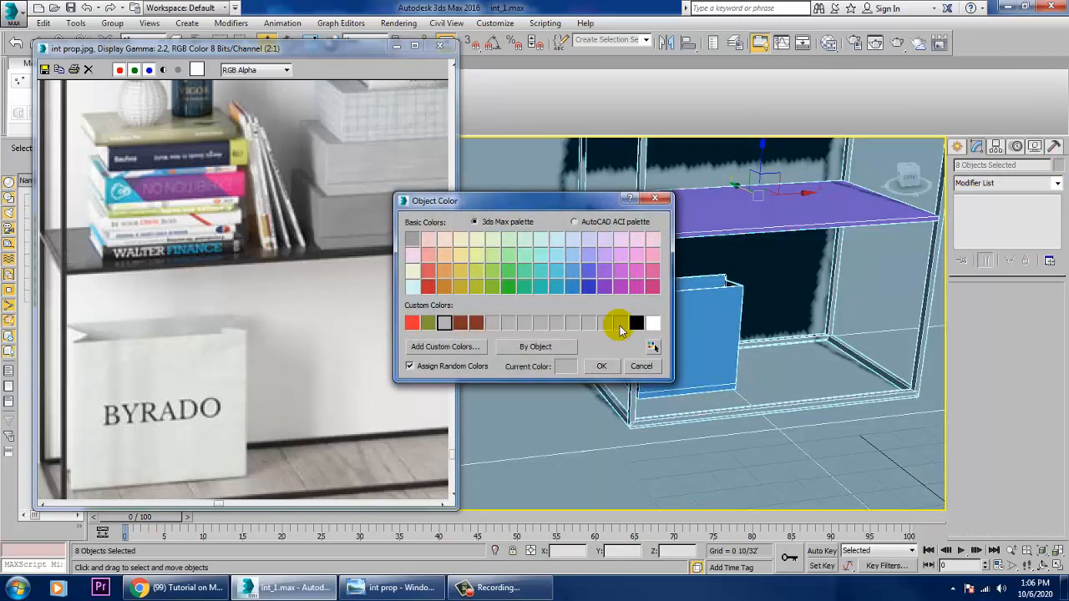
pyautogui.click(605, 367)
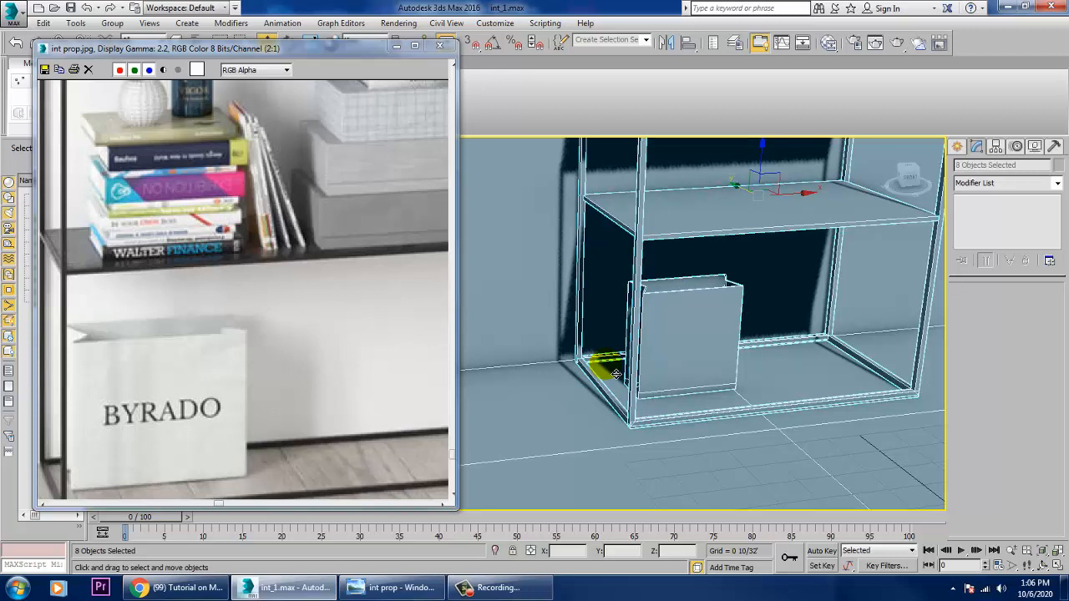
# - Examine the books and storage boxes on the middle shelf in the reference image and compare them with the modelled middle shelf board
pyautogui.moveTo(806, 353); pyautogui.dragTo(782, 400, button='middle')
pyautogui.moveTo(215, 390); pyautogui.dragTo(244, 486, button='middle')
pyautogui.moveTo(202, 341); pyautogui.dragTo(198, 343, button='middle')
pyautogui.moveTo(727, 333); pyautogui.dragTo(701, 402, button='middle')
pyautogui.moveTo(694, 346); pyautogui.dragTo(702, 365, button='middle')
pyautogui.moveTo(215, 171); pyautogui.dragTo(192, 307, button='middle')
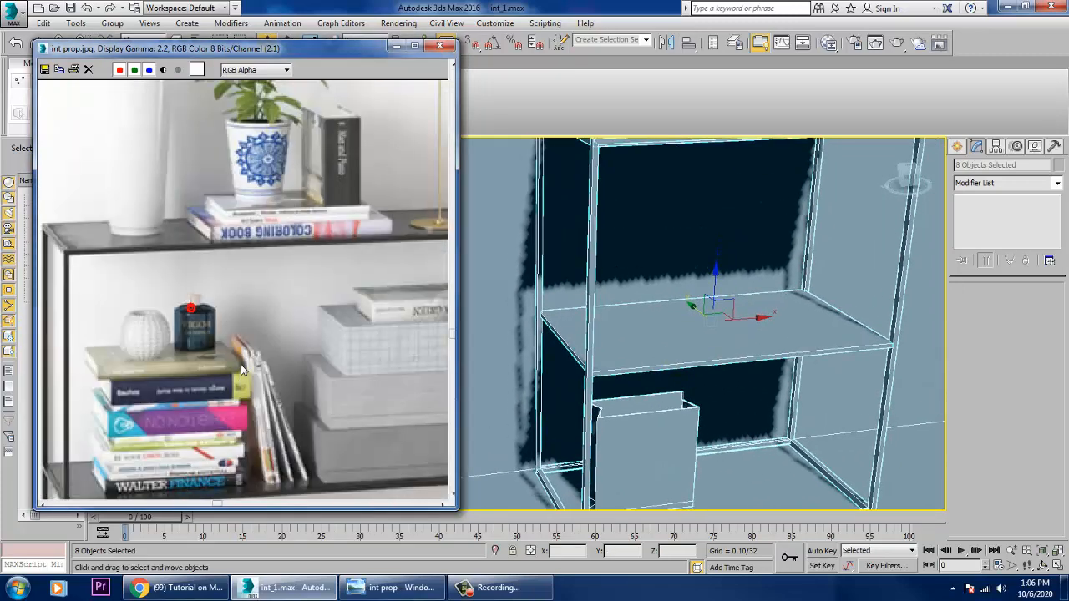
pyautogui.moveTo(329, 409); pyautogui.dragTo(323, 165, button='middle')
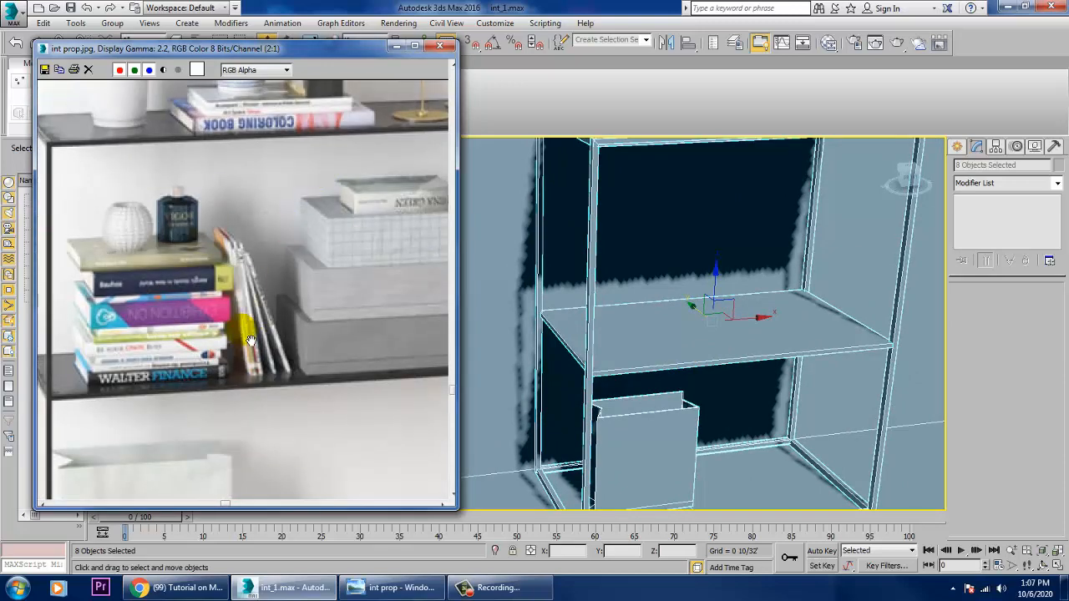
pyautogui.moveTo(241, 330); pyautogui.dragTo(257, 275, button='middle')
pyautogui.moveTo(796, 292); pyautogui.dragTo(812, 270, button='middle')
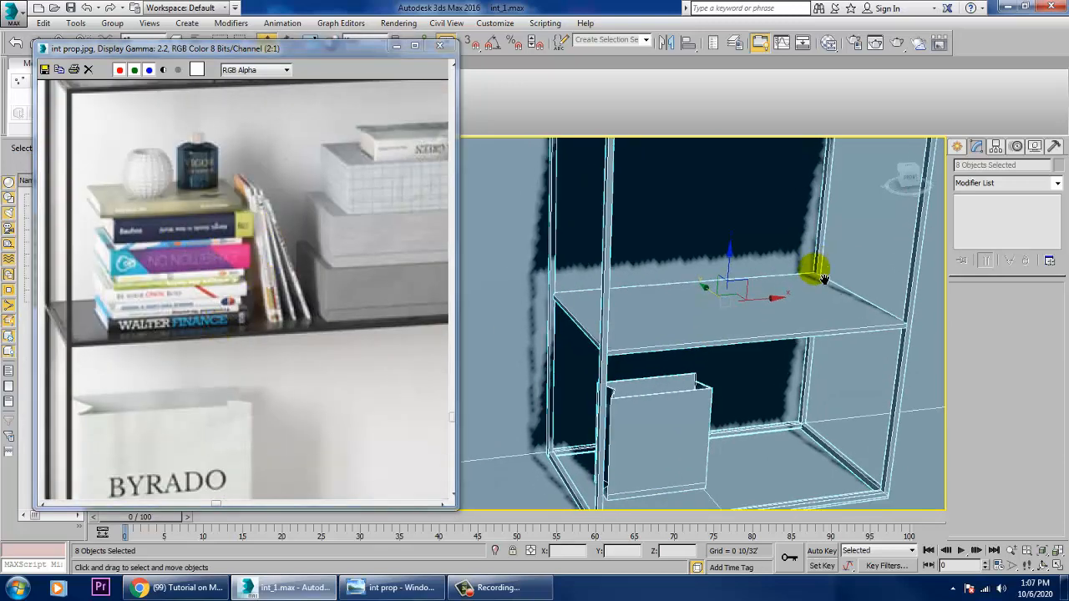
pyautogui.keyDown('alt'); pyautogui.moveTo(780, 312); pyautogui.dragTo(796, 315, button='middle'); pyautogui.keyUp('alt')
pyautogui.click(806, 326)
pyautogui.scroll(3, 781, 321)
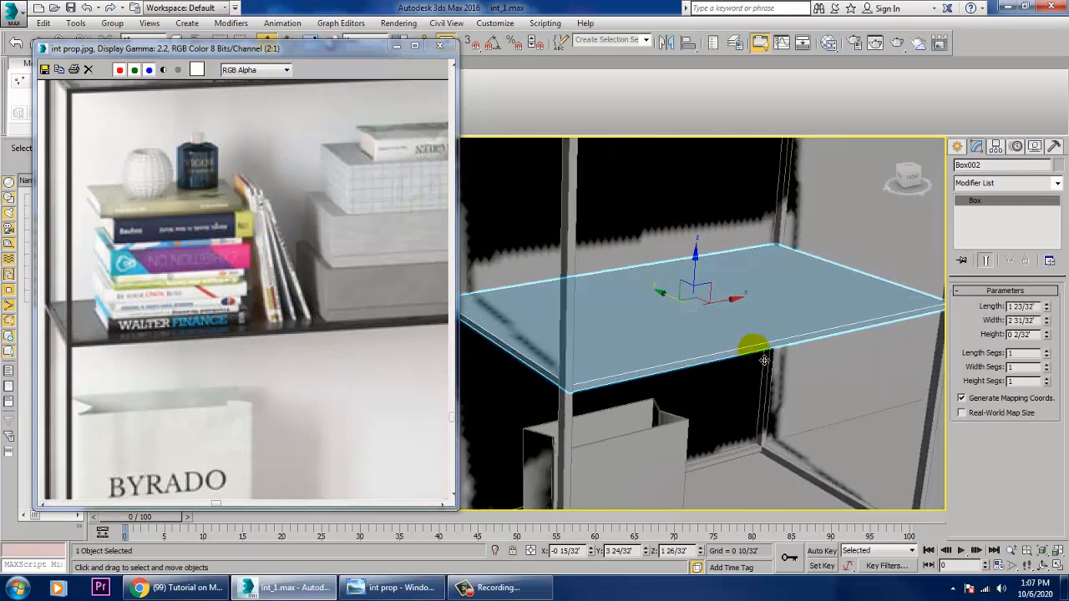
# - Create a chamfer box with AutoGrid on the middle shelf, about 0 19/32' long, 0 27/32' wide and 0 1/32' high, as a book cover
pyautogui.click(958, 147)
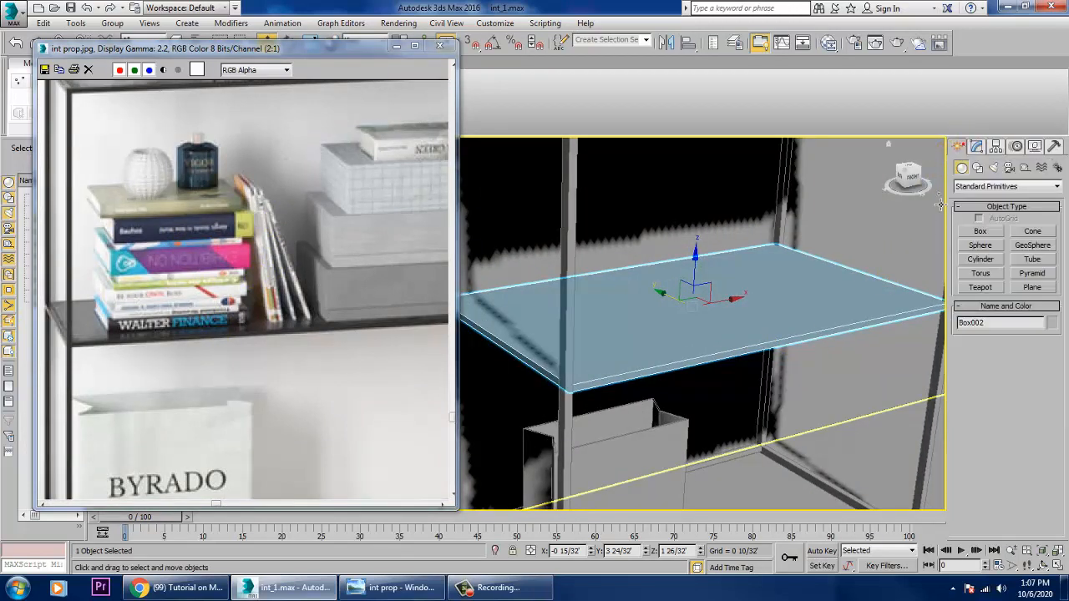
pyautogui.click(999, 190)
pyautogui.click(994, 204)
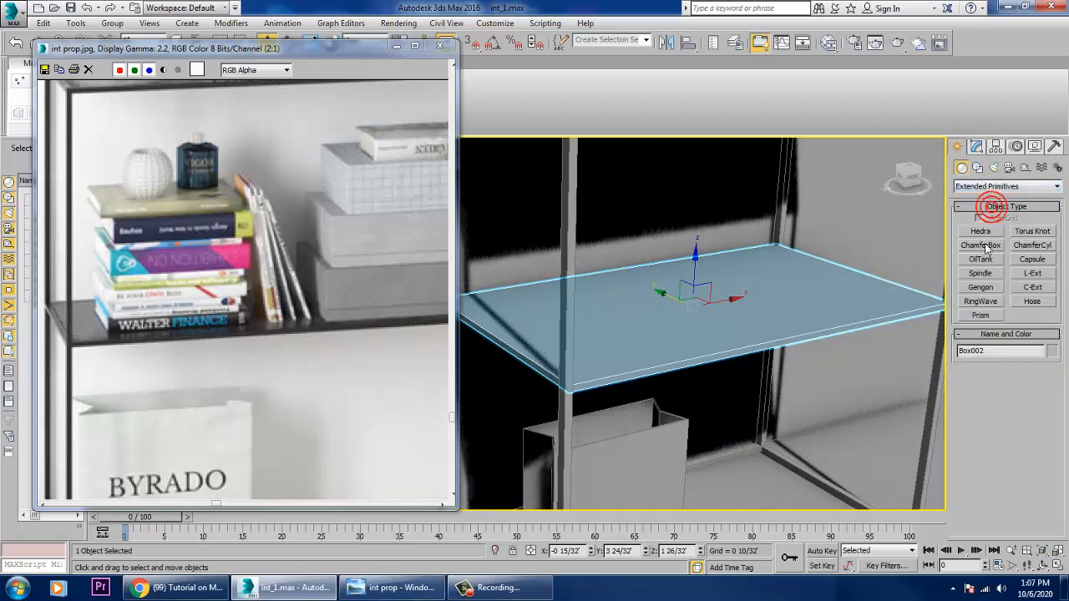
pyautogui.click(986, 245)
pyautogui.click(987, 220)
pyautogui.keyDown('alt'); pyautogui.moveTo(681, 316); pyautogui.dragTo(671, 353, button='middle'); pyautogui.keyUp('alt')
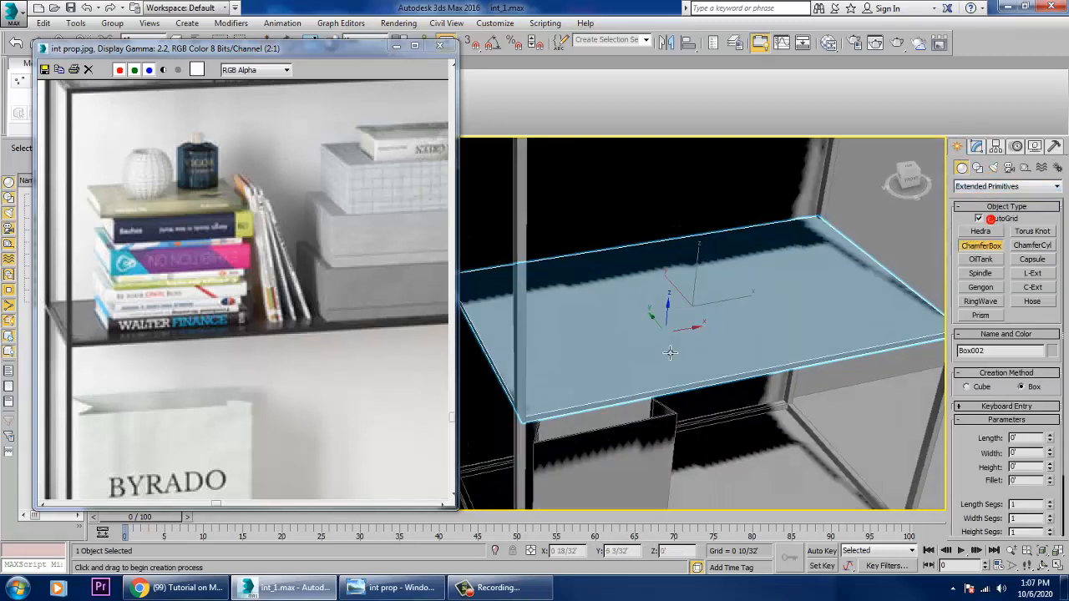
pyautogui.moveTo(656, 306); pyautogui.dragTo(579, 386)
pyautogui.click(582, 382)
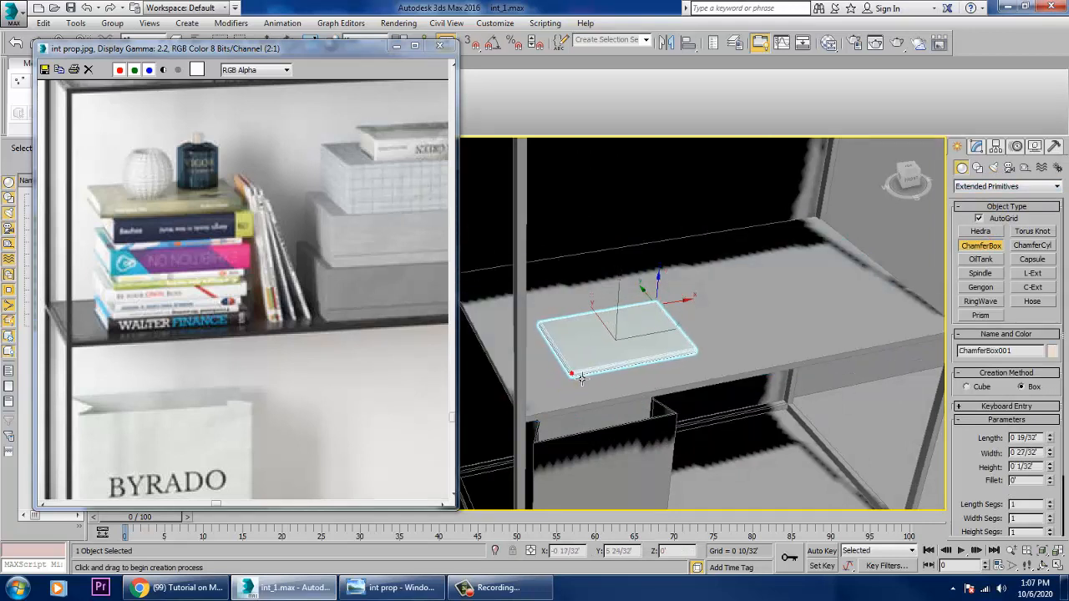
pyautogui.rightClick(581, 378)
# - Reduce the book cover's height to 0' and make one copy of it about 0 2/32' above
pyautogui.keyDown('alt'); pyautogui.moveTo(621, 359); pyautogui.dragTo(742, 341, button='middle'); pyautogui.keyUp('alt')
pyautogui.press('z')
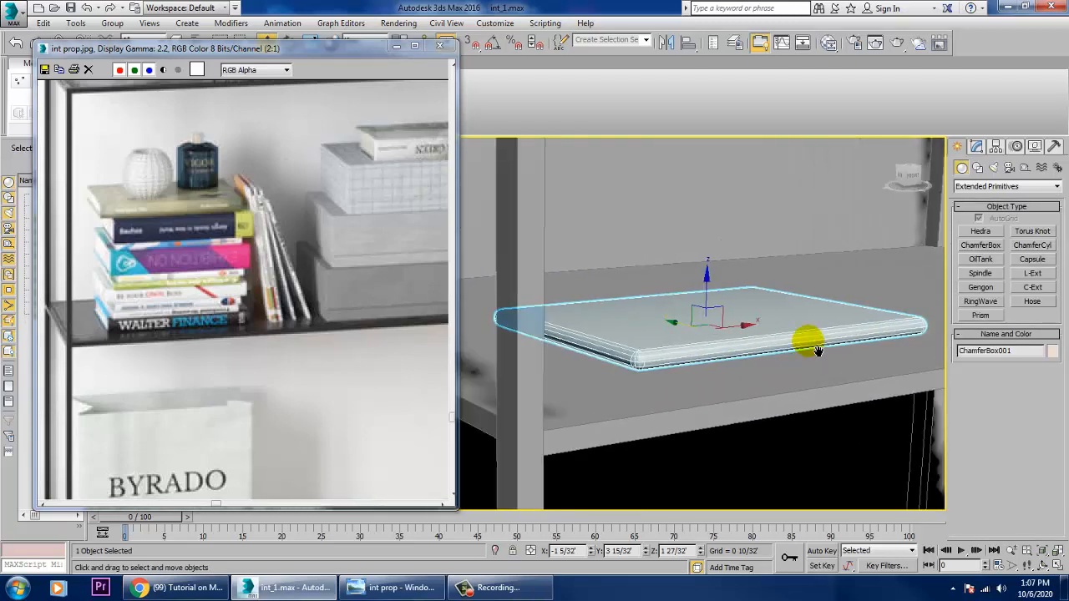
pyautogui.click(977, 147)
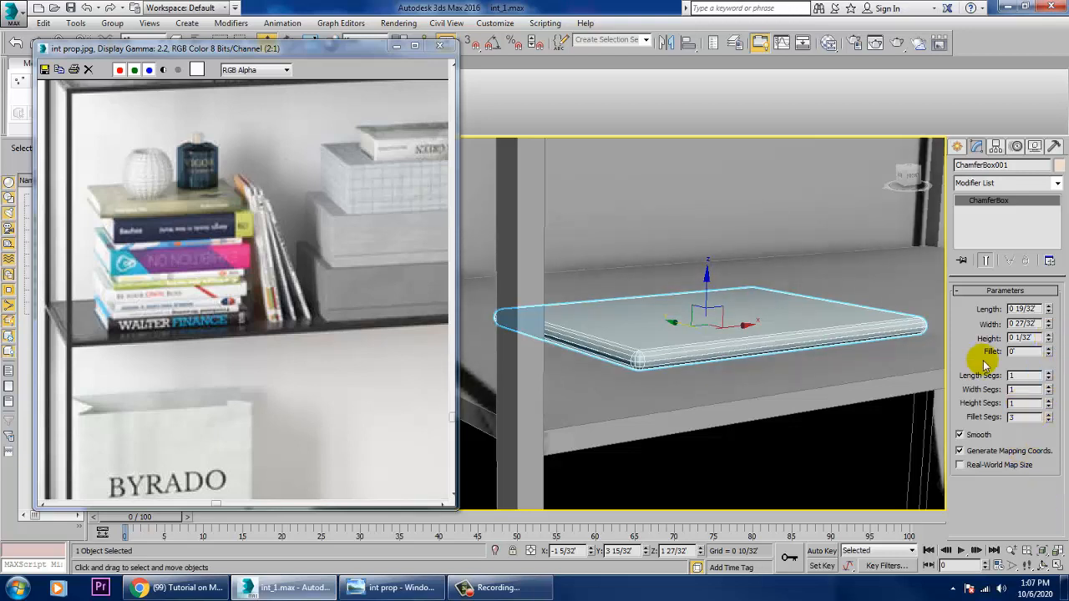
pyautogui.moveTo(1050, 341); pyautogui.dragTo(1063, 372)
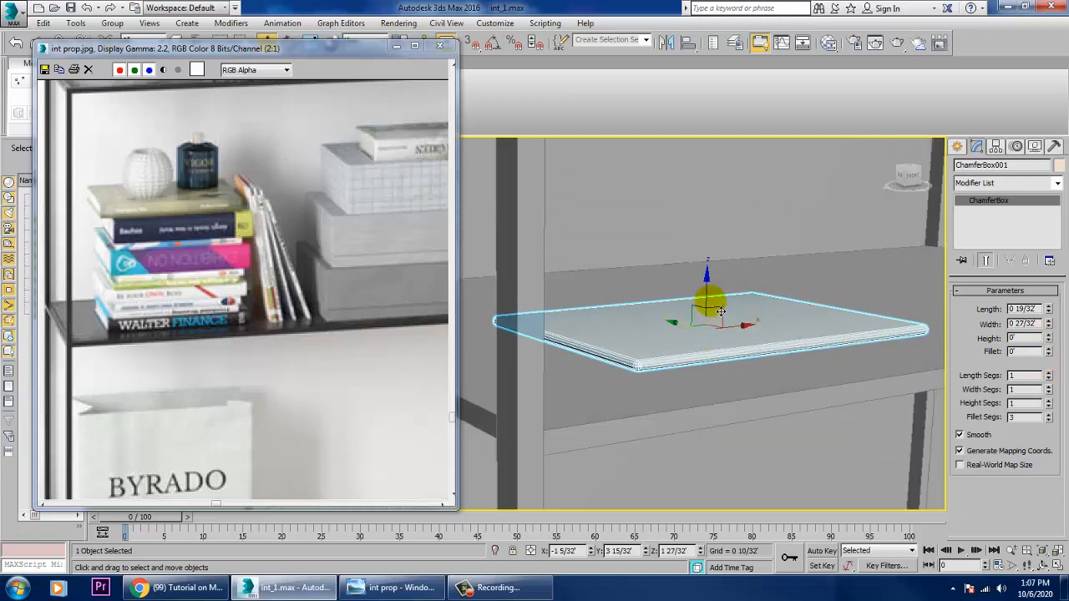
pyautogui.keyDown('shift'); pyautogui.moveTo(704, 316); pyautogui.dragTo(719, 279); pyautogui.keyUp('shift')
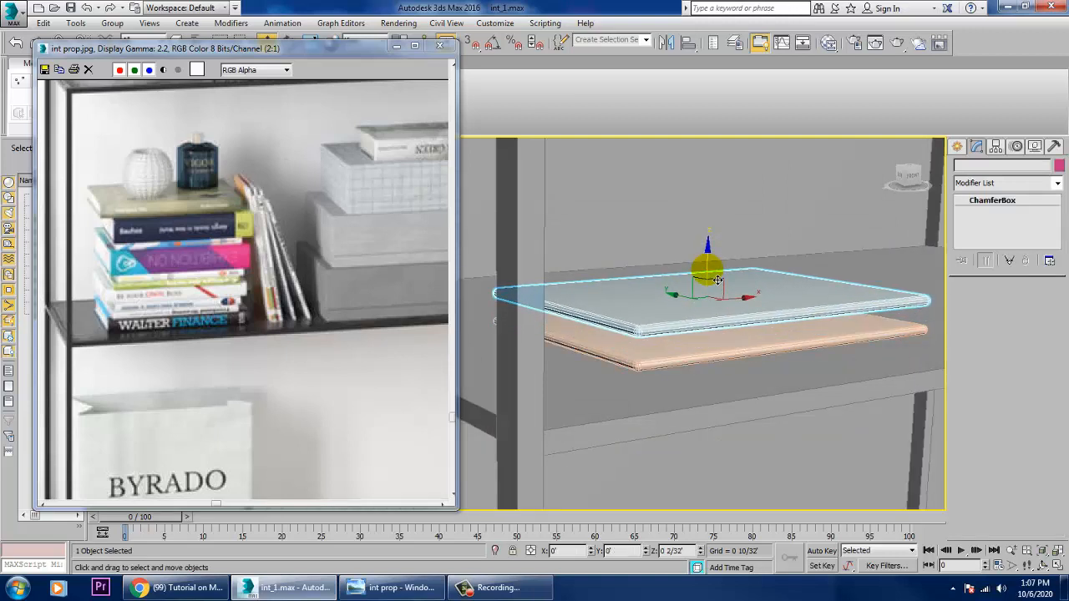
pyautogui.click(547, 347)
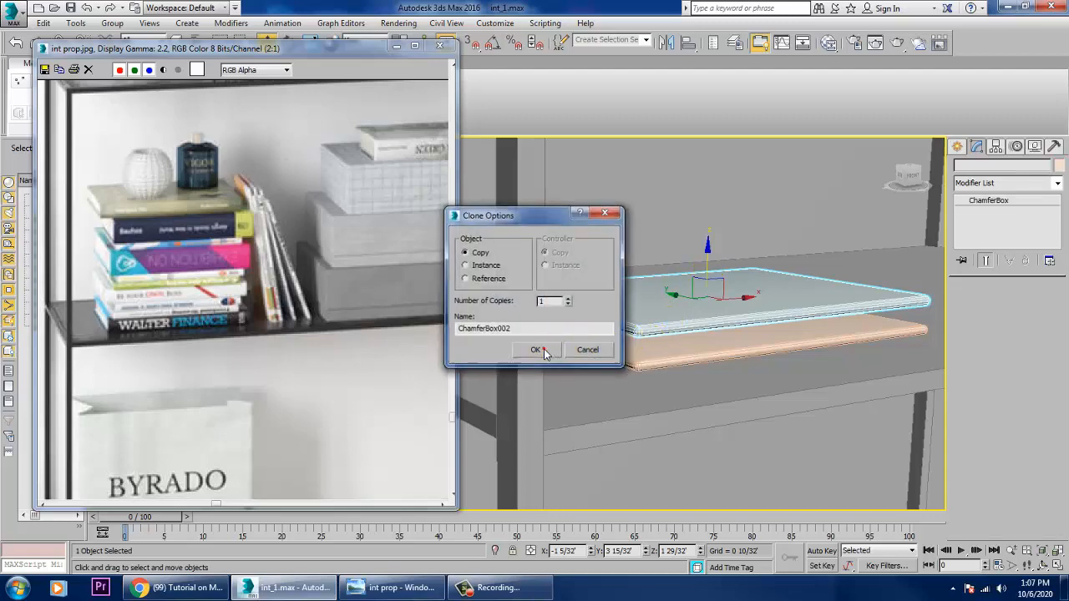
# - Turn on angle snapping for rotations
pyautogui.scroll(-5, 688, 351)
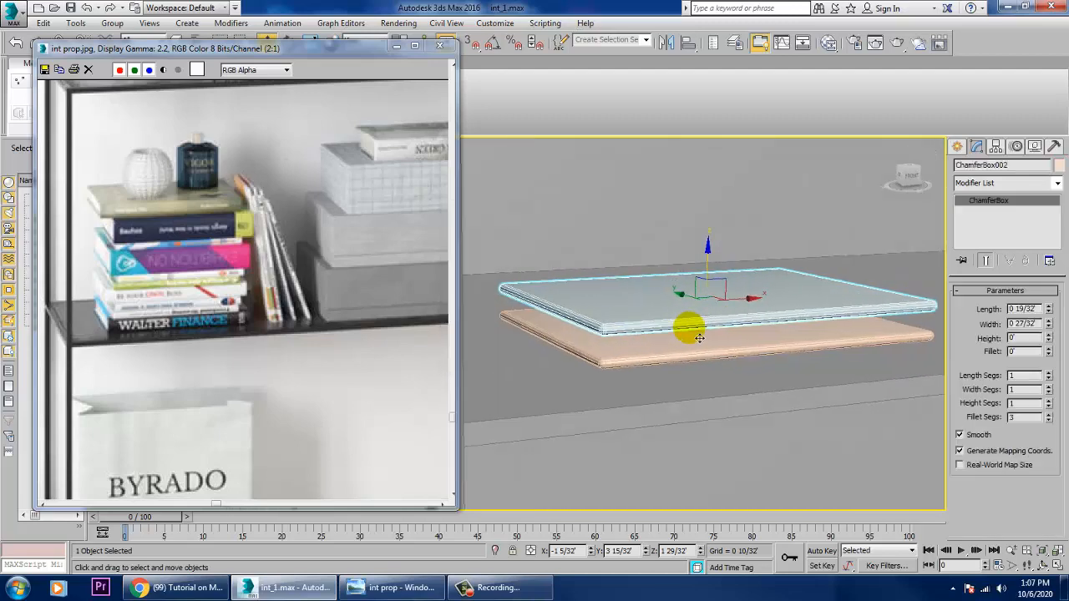
pyautogui.scroll(6, 695, 332)
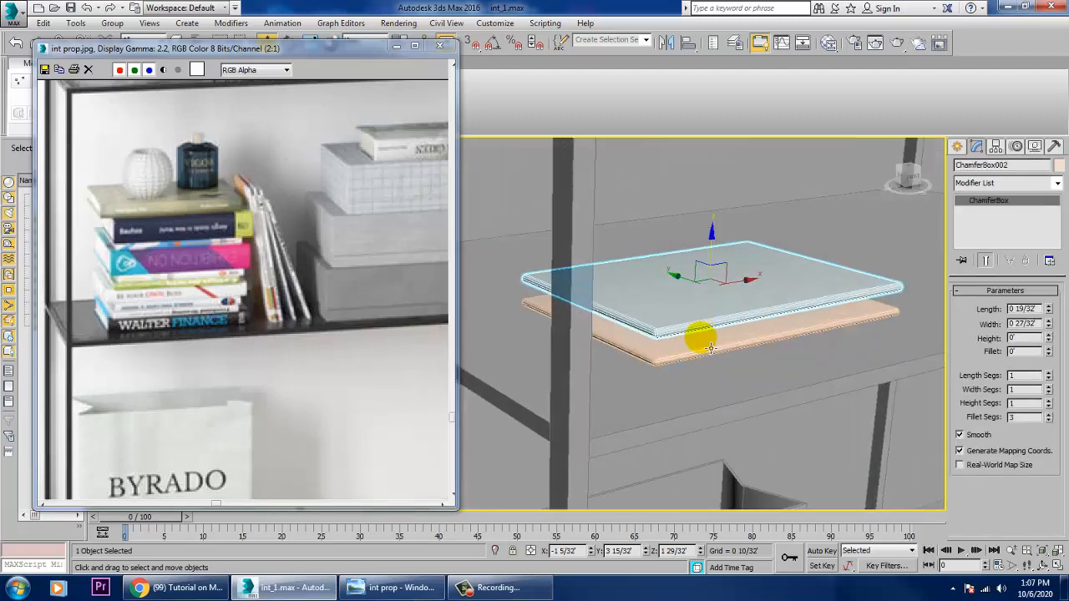
pyautogui.rightClick(492, 45)
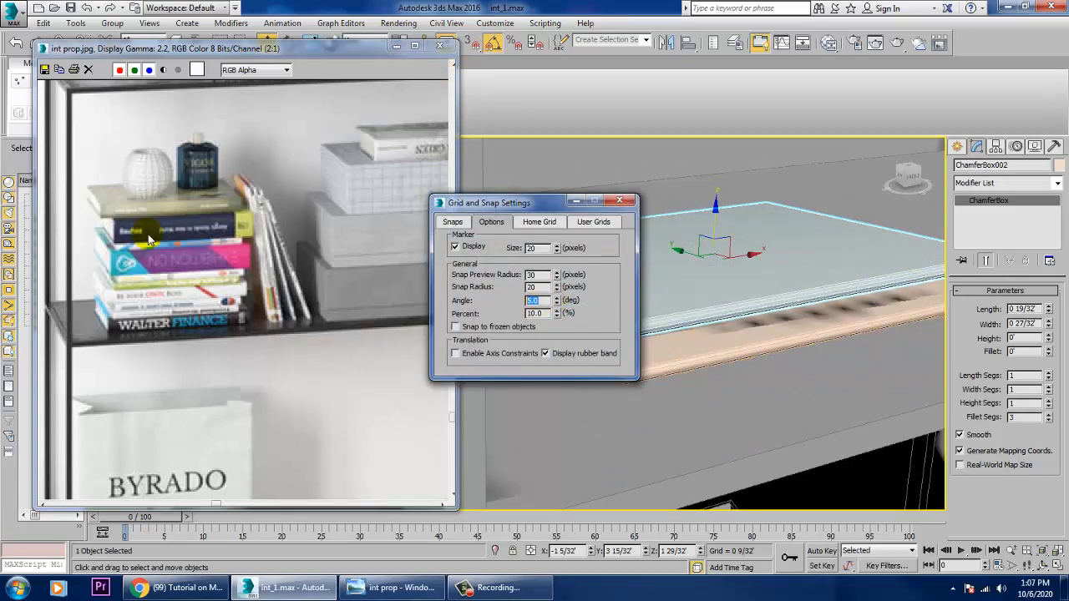
pyautogui.click(619, 200)
# - Try to turn the upper cover upright by 90 degrees about X and shorten its length to 0 2/32'
pyautogui.press('e')
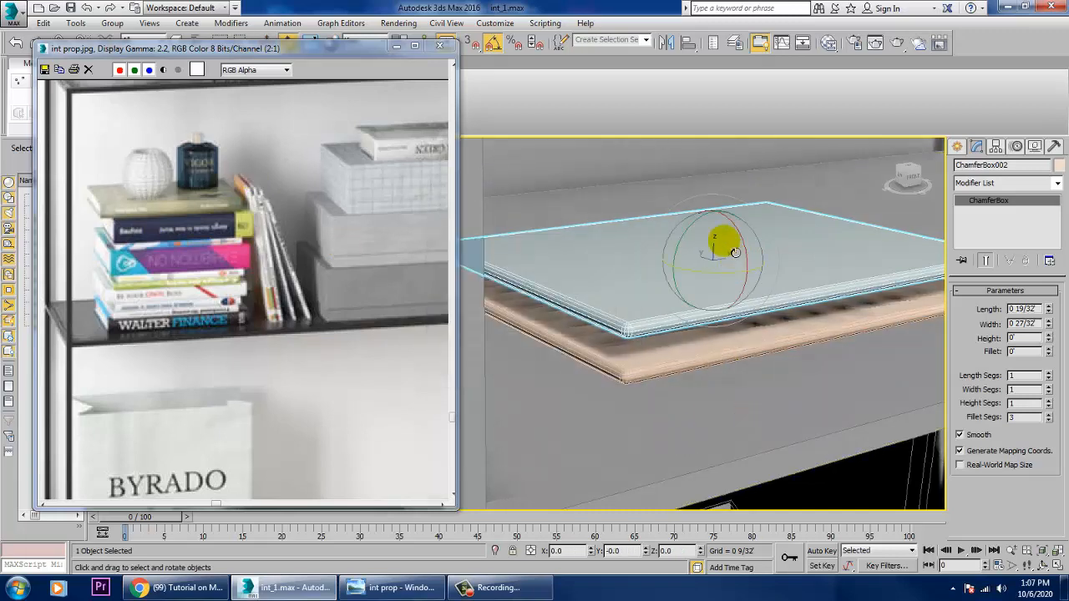
pyautogui.moveTo(759, 262); pyautogui.dragTo(757, 270)
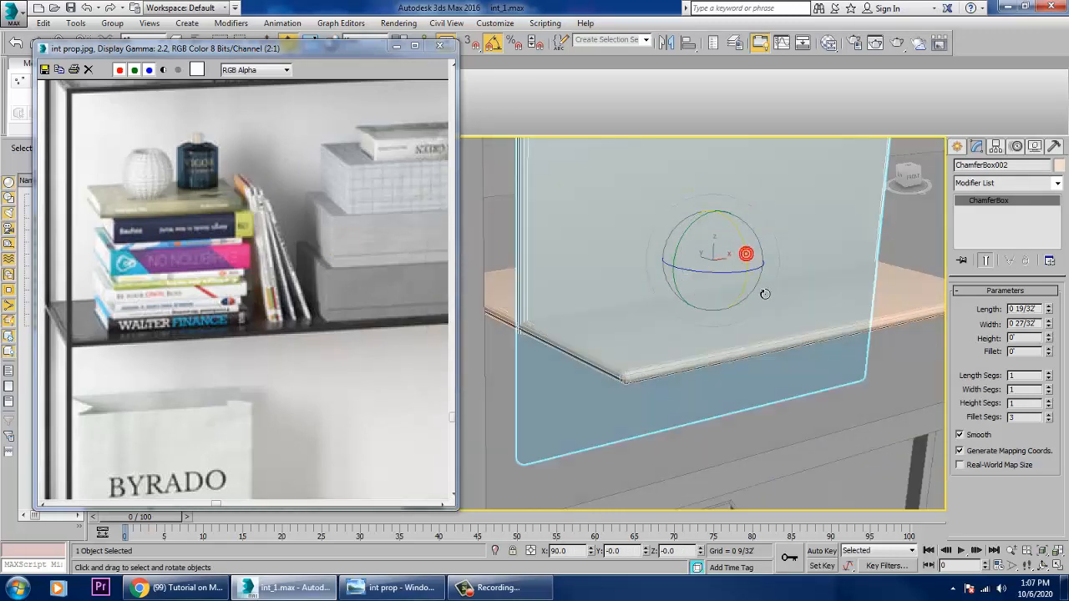
pyautogui.scroll(-5, 752, 317)
pyautogui.rightClick(757, 225)
pyautogui.moveTo(793, 359)
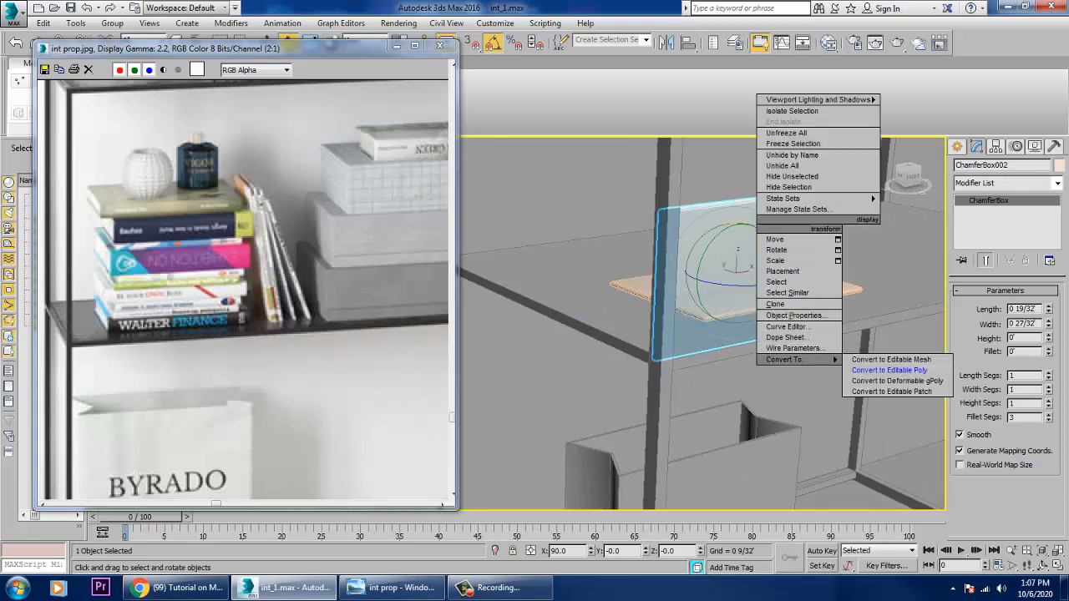
pyautogui.click(1049, 325)
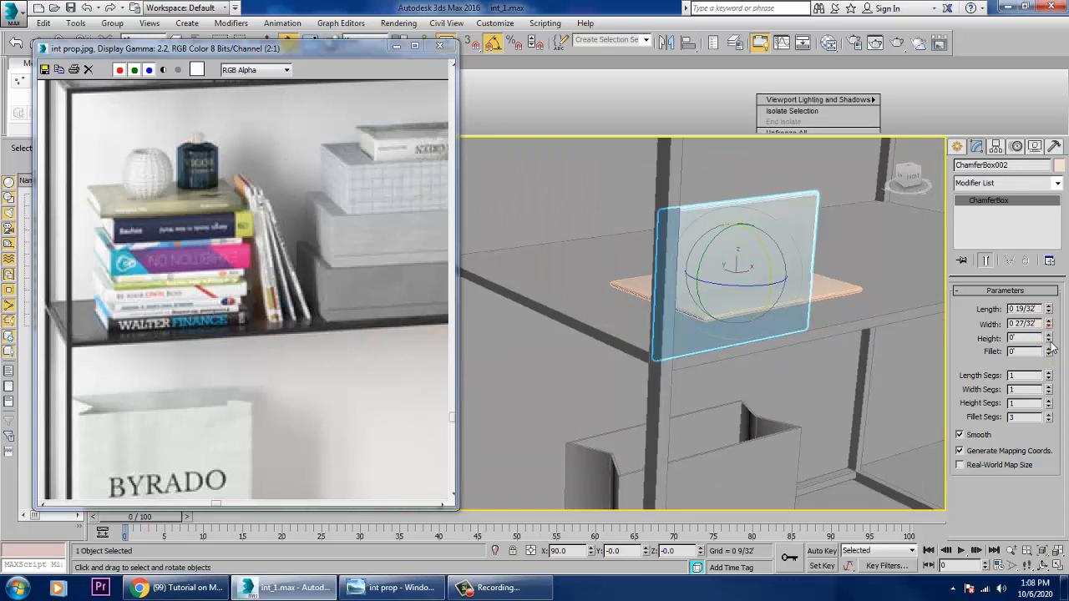
pyautogui.moveTo(1049, 328)
pyautogui.mouseDown()
pyautogui.moveTo(1055, 336)
pyautogui.moveTo(1049, 325)
pyautogui.mouseUp()
pyautogui.moveTo(1049, 310); pyautogui.dragTo(1055, 367)
pyautogui.keyDown('alt'); pyautogui.moveTo(839, 332); pyautogui.dragTo(859, 315, button='middle'); pyautogui.keyUp('alt')
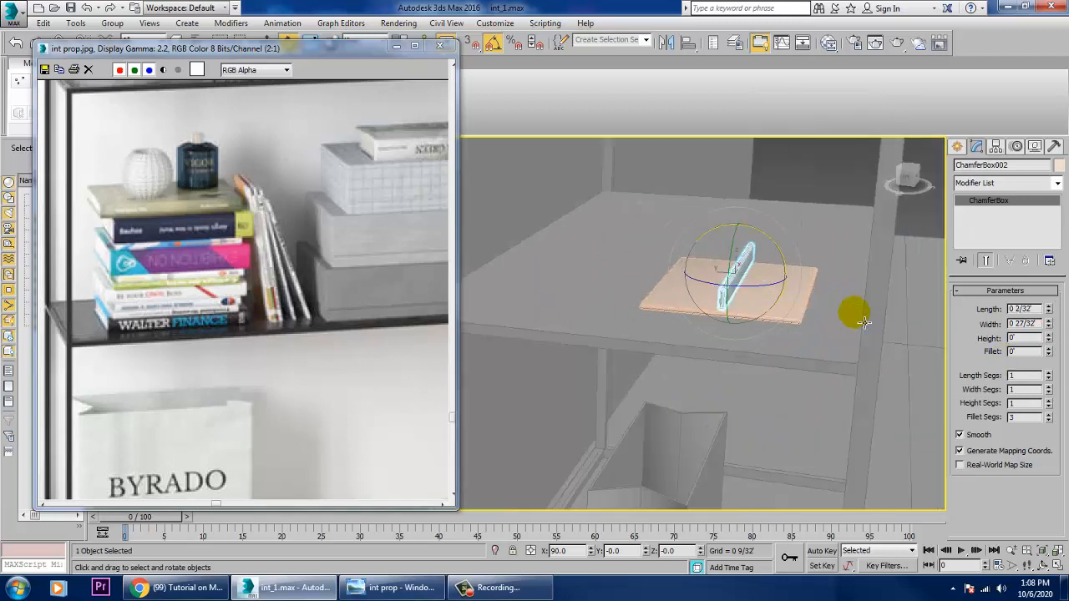
pyautogui.keyDown('alt'); pyautogui.moveTo(752, 310); pyautogui.dragTo(801, 293, button='middle'); pyautogui.keyUp('alt')
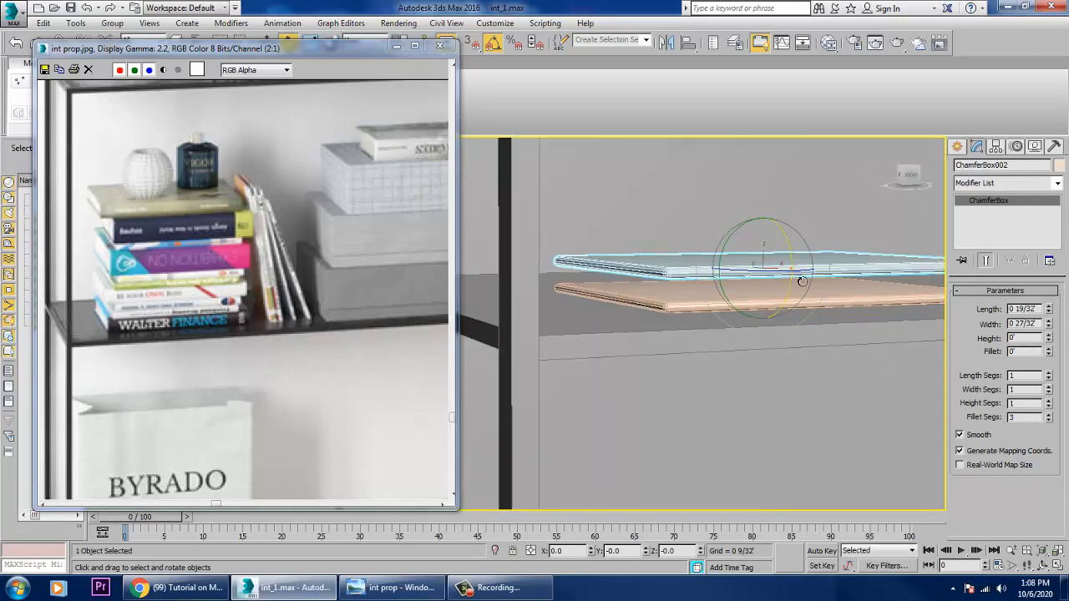
# - Make a copy of the upper cover rotated upright to 90 degrees about X and reduce its length to 0 3/32' for the spine
pyautogui.keyDown('shift'); pyautogui.moveTo(801, 282); pyautogui.dragTo(793, 305); pyautogui.keyUp('shift')
pyautogui.click(542, 352)
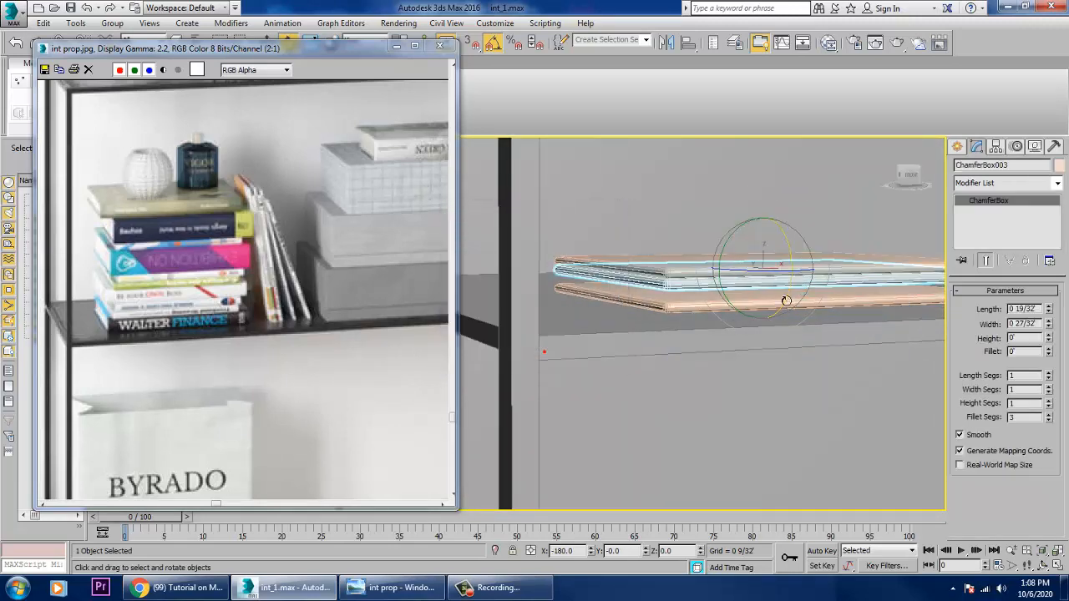
pyautogui.moveTo(789, 287); pyautogui.dragTo(797, 291)
pyautogui.moveTo(1049, 311); pyautogui.dragTo(1045, 370)
pyautogui.keyDown('alt'); pyautogui.moveTo(734, 314); pyautogui.dragTo(775, 258, button='middle'); pyautogui.keyUp('alt')
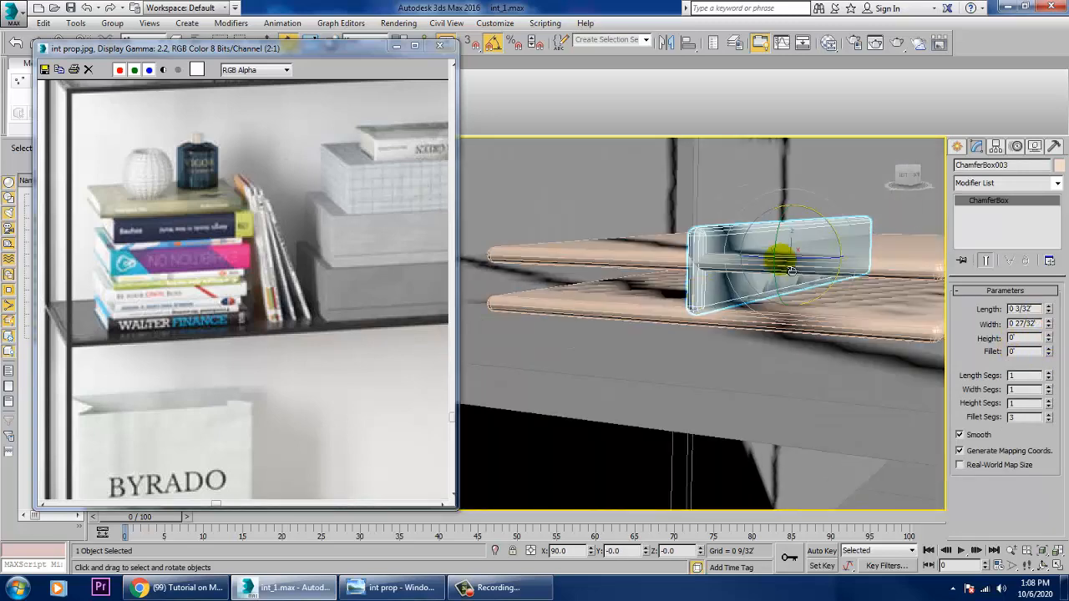
# - Move the upright spine piece slightly down and forward to the front edges of the two covers
pyautogui.press('w')
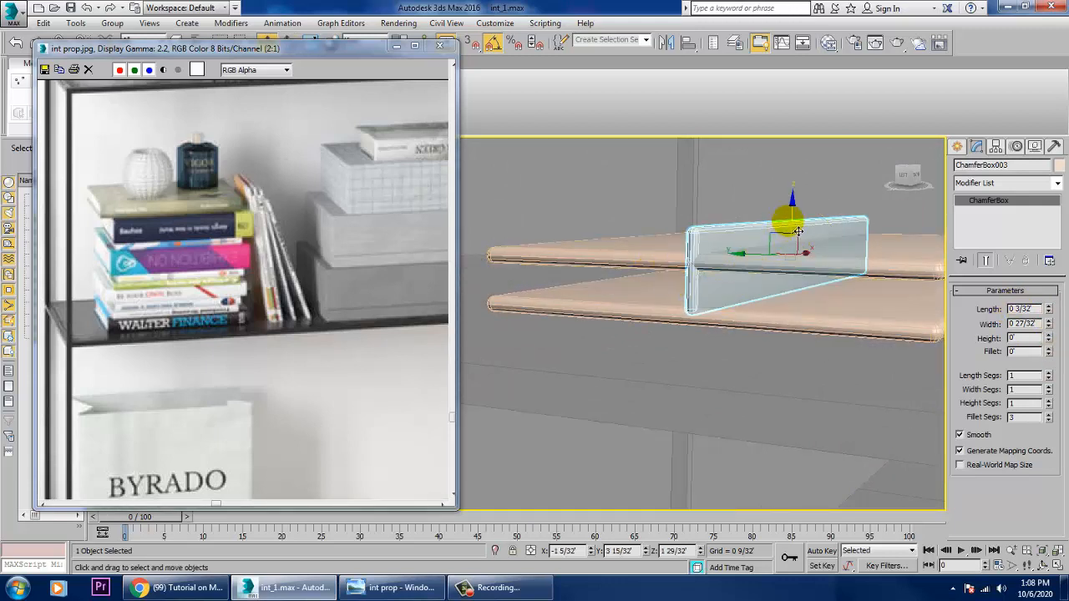
pyautogui.moveTo(798, 231); pyautogui.dragTo(803, 238)
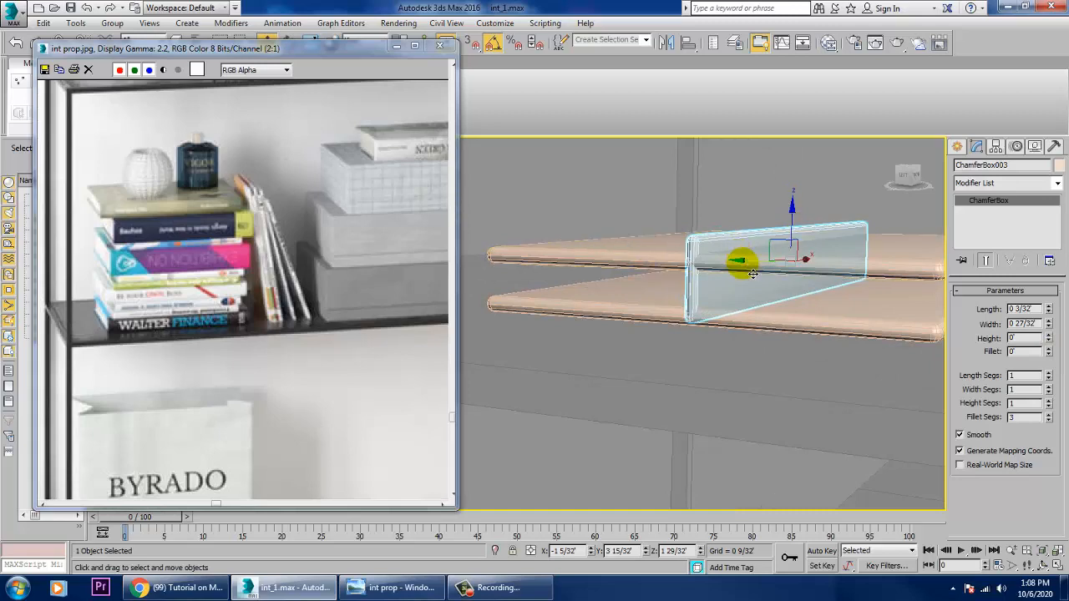
pyautogui.moveTo(742, 259); pyautogui.dragTo(940, 281)
pyautogui.moveTo(818, 289); pyautogui.dragTo(702, 326, button='middle')
pyautogui.scroll(4, 702, 325)
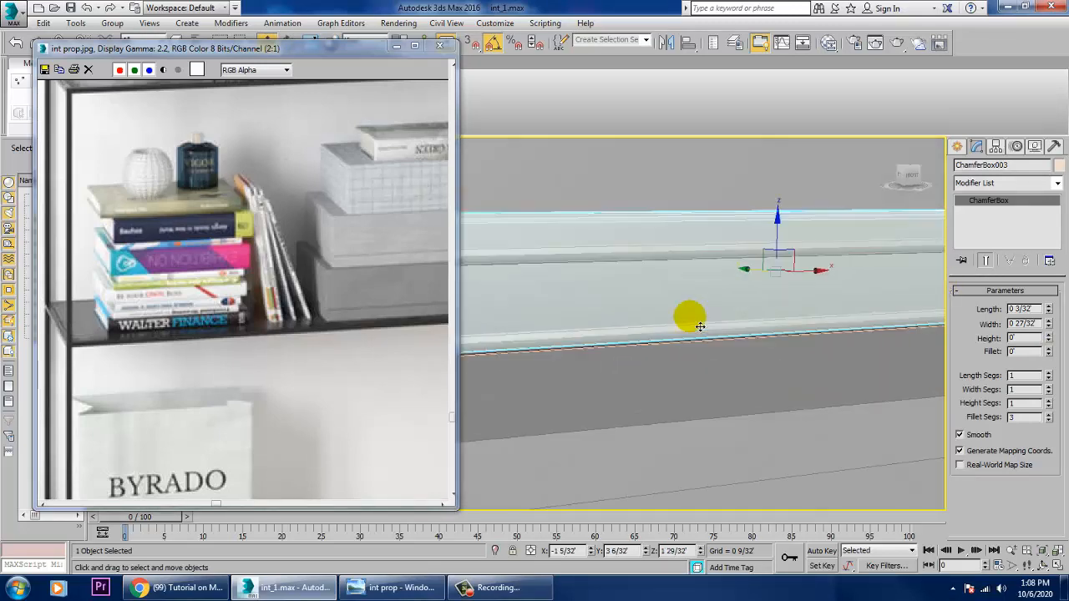
pyautogui.scroll(-3, 703, 320)
pyautogui.scroll(-4, 927, 326)
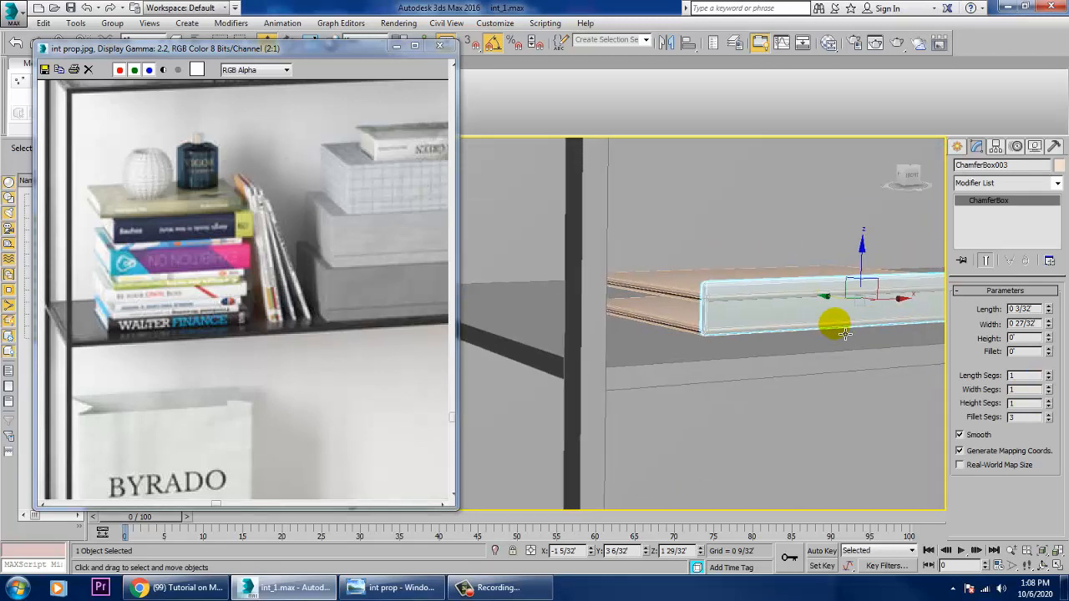
# - Reduce the spine's length to 0 2/32' and lower it slightly to sit between the two covers
pyautogui.moveTo(834, 340); pyautogui.dragTo(823, 341, button='middle')
pyautogui.moveTo(1048, 309); pyautogui.dragTo(1059, 335)
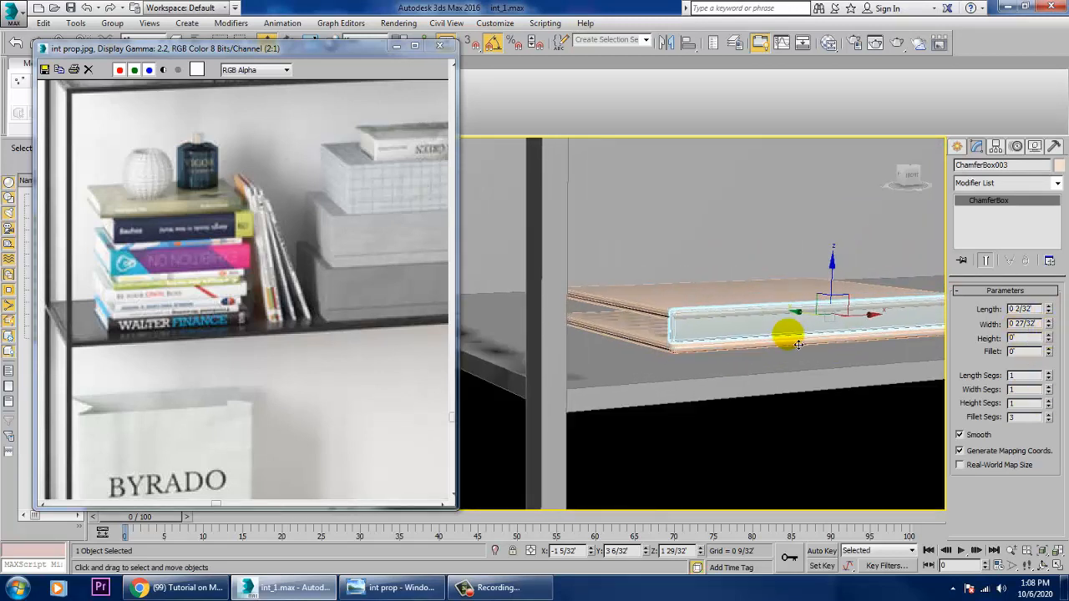
pyautogui.moveTo(787, 334); pyautogui.dragTo(776, 343, button='middle')
pyautogui.scroll(2, 776, 343)
pyautogui.moveTo(867, 274)
pyautogui.mouseDown()
pyautogui.moveTo(869, 289)
pyautogui.moveTo(866, 279)
pyautogui.mouseUp()
# - Nudge the spine toward the covers' front edges and fine-tune its length to span the gap between them
pyautogui.keyDown('alt'); pyautogui.moveTo(866, 279); pyautogui.dragTo(822, 316, button='middle'); pyautogui.keyUp('alt')
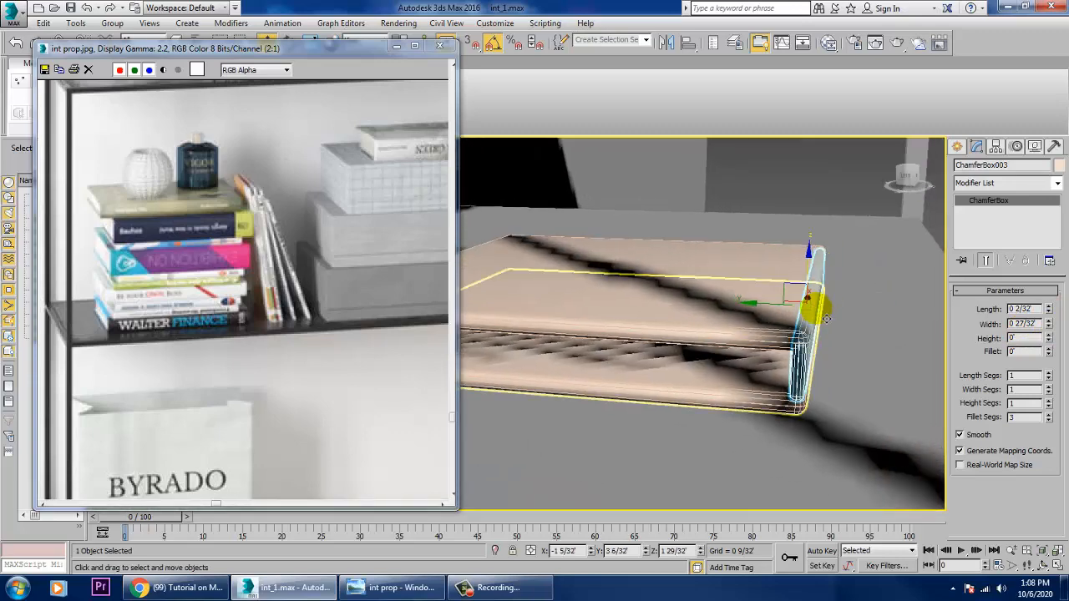
pyautogui.moveTo(781, 315); pyautogui.dragTo(786, 315)
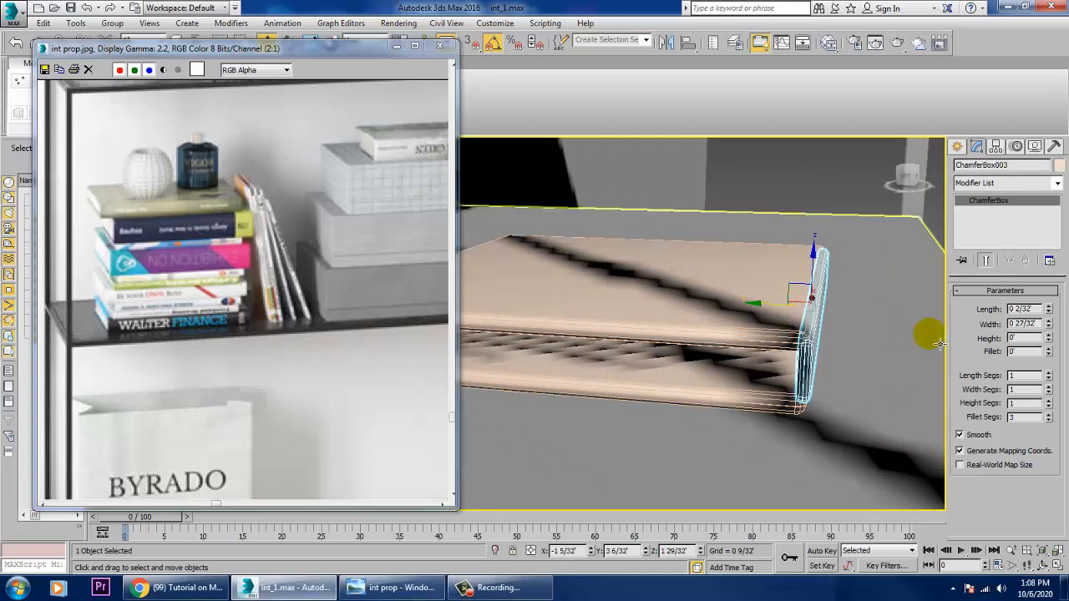
pyautogui.moveTo(1047, 311); pyautogui.dragTo(1057, 309)
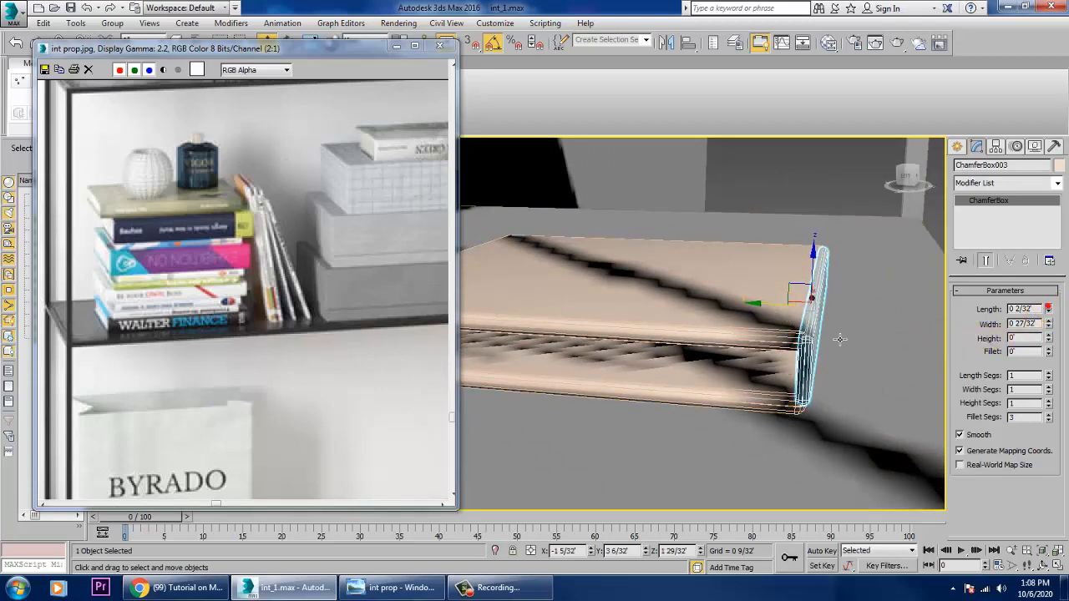
pyautogui.keyDown('alt'); pyautogui.moveTo(839, 338); pyautogui.dragTo(827, 285, button='middle'); pyautogui.keyUp('alt')
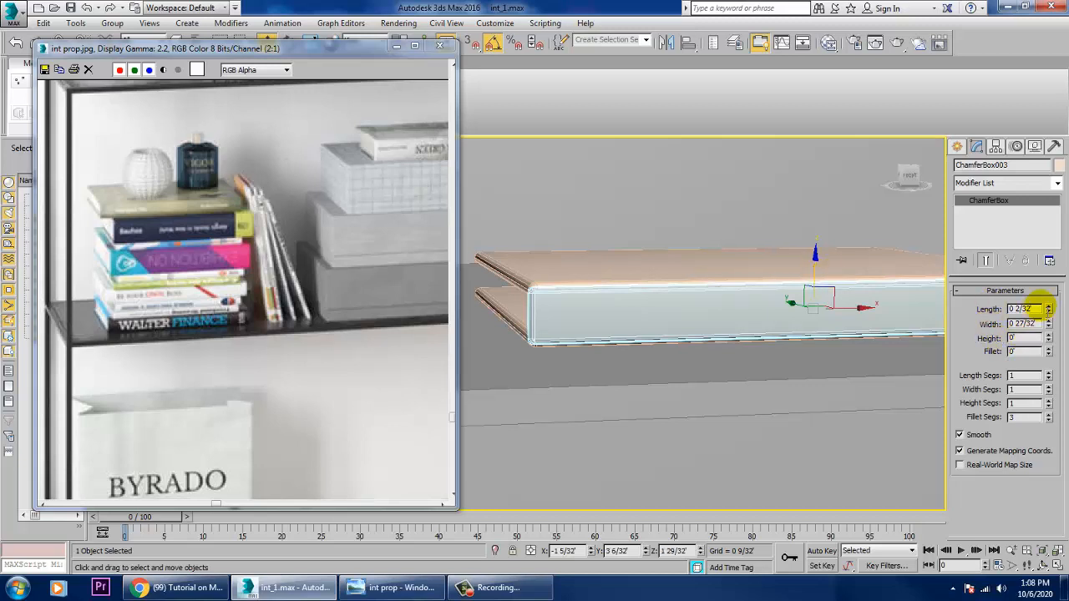
pyautogui.moveTo(1046, 306)
pyautogui.mouseDown()
pyautogui.moveTo(1057, 309)
pyautogui.moveTo(1047, 303)
pyautogui.mouseUp()
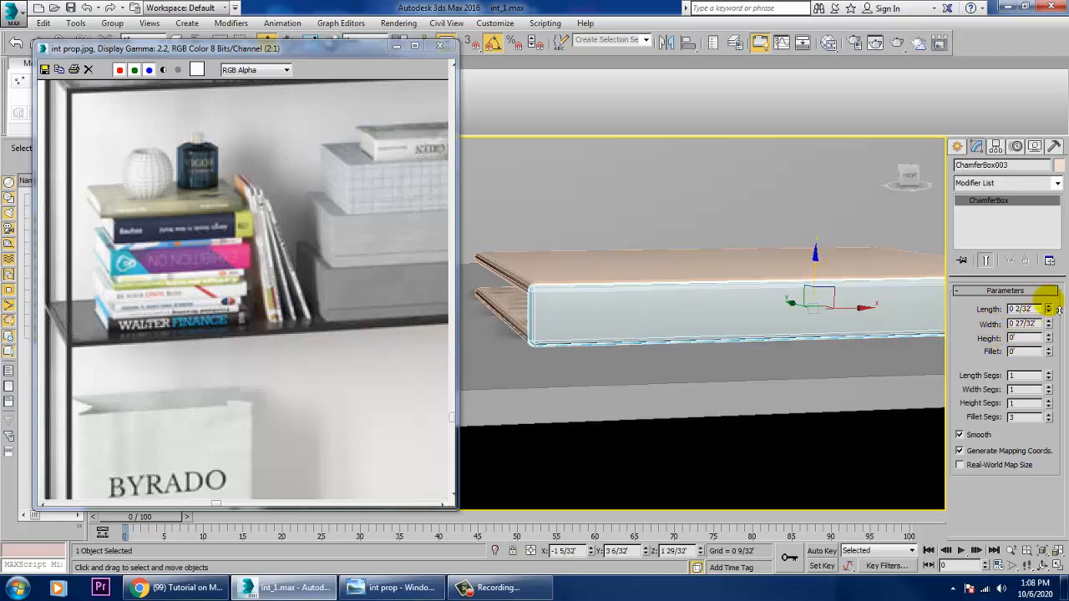
# - Draw a standard plane in the top view just inside the outline of the book cover for the pages
pyautogui.hotkey('alt', 'w')
pyautogui.rightClick(488, 280)
pyautogui.hotkey('alt', 'w')
pyautogui.scroll(-7, 668, 278)
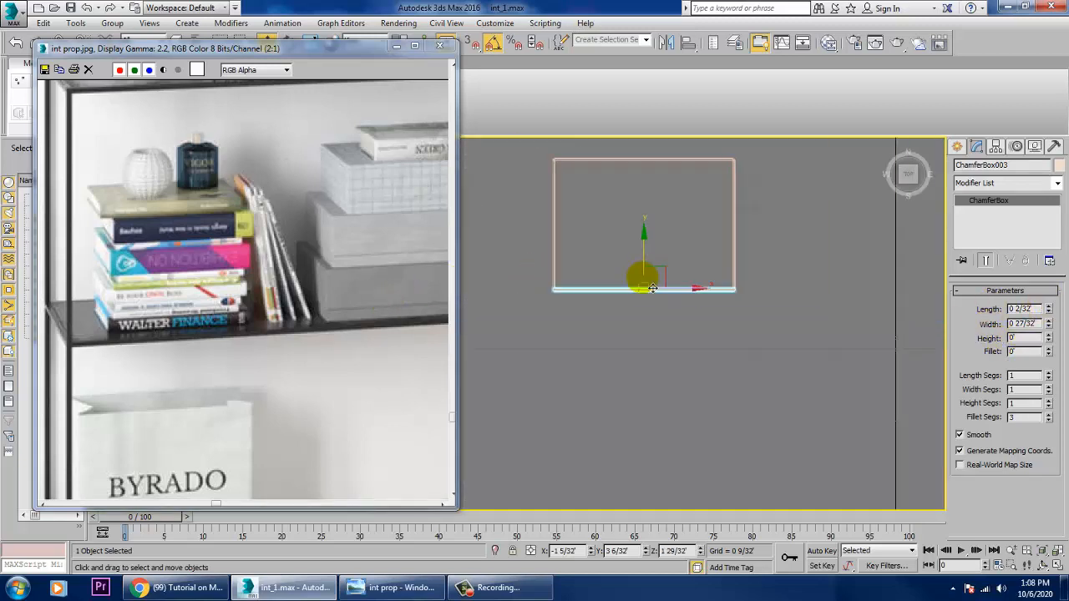
pyautogui.scroll(3, 646, 272)
pyautogui.click(959, 147)
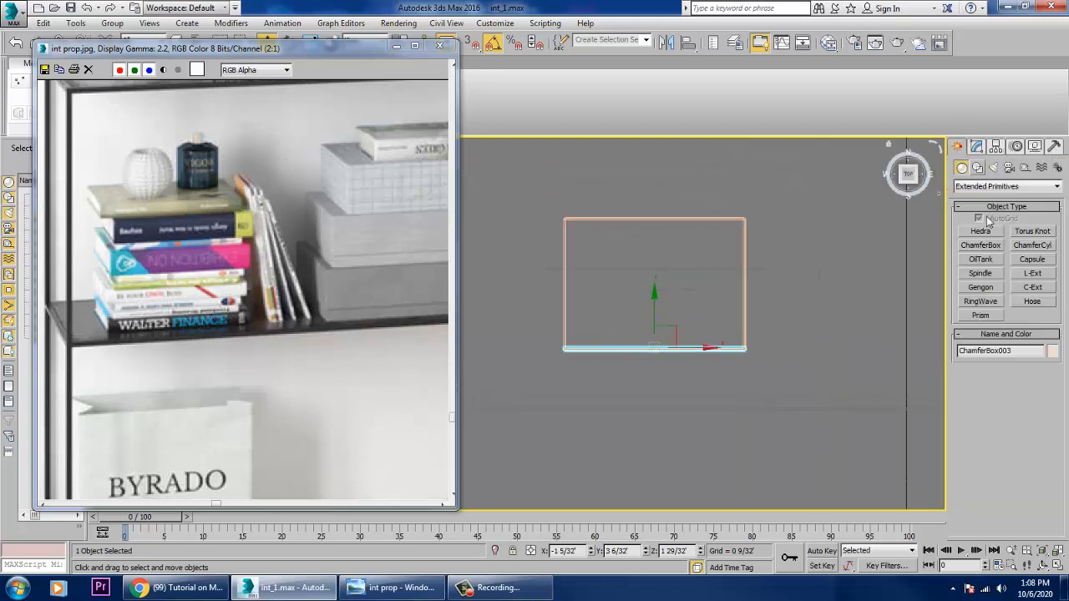
pyautogui.click(985, 186)
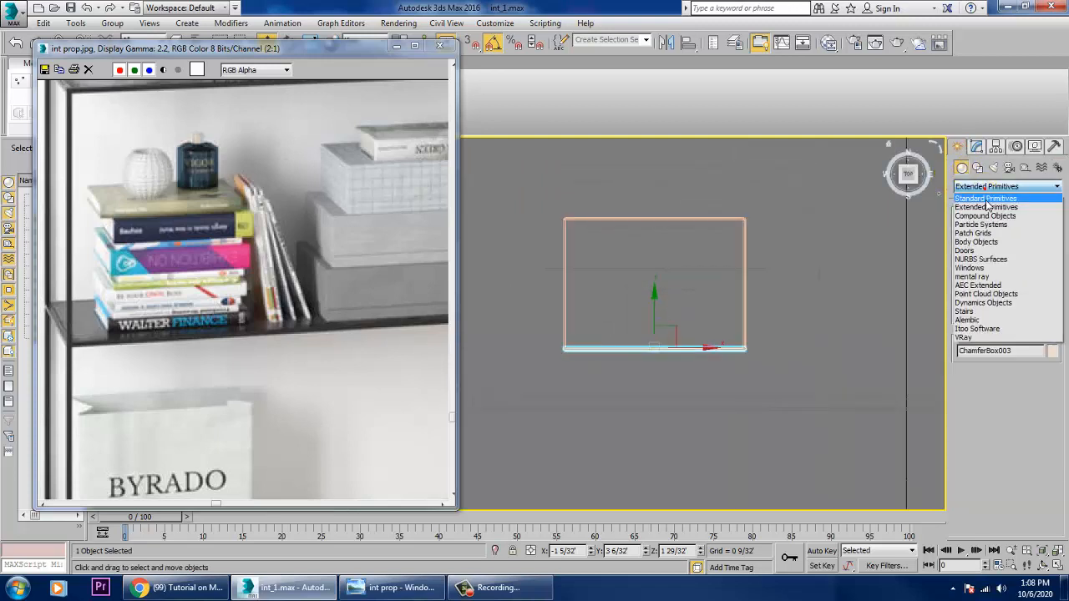
pyautogui.click(987, 198)
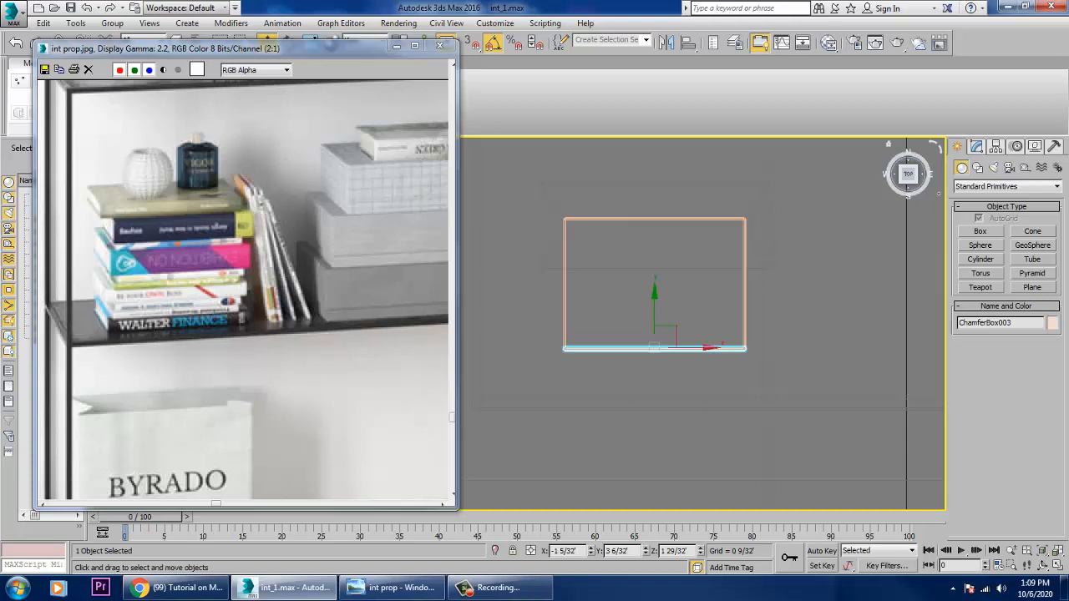
pyautogui.click(1031, 289)
pyautogui.moveTo(569, 227); pyautogui.dragTo(738, 340)
pyautogui.rightClick(742, 341)
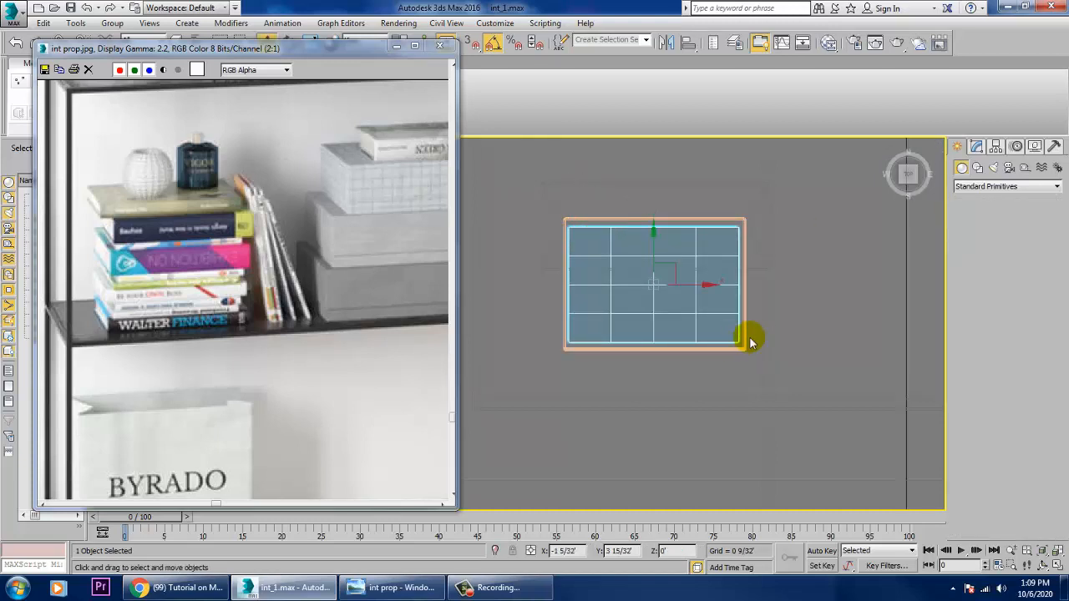
# - Reduce the page plane to 1 length and 1 width segment and raise it to sit between the book's two covers
pyautogui.click(976, 147)
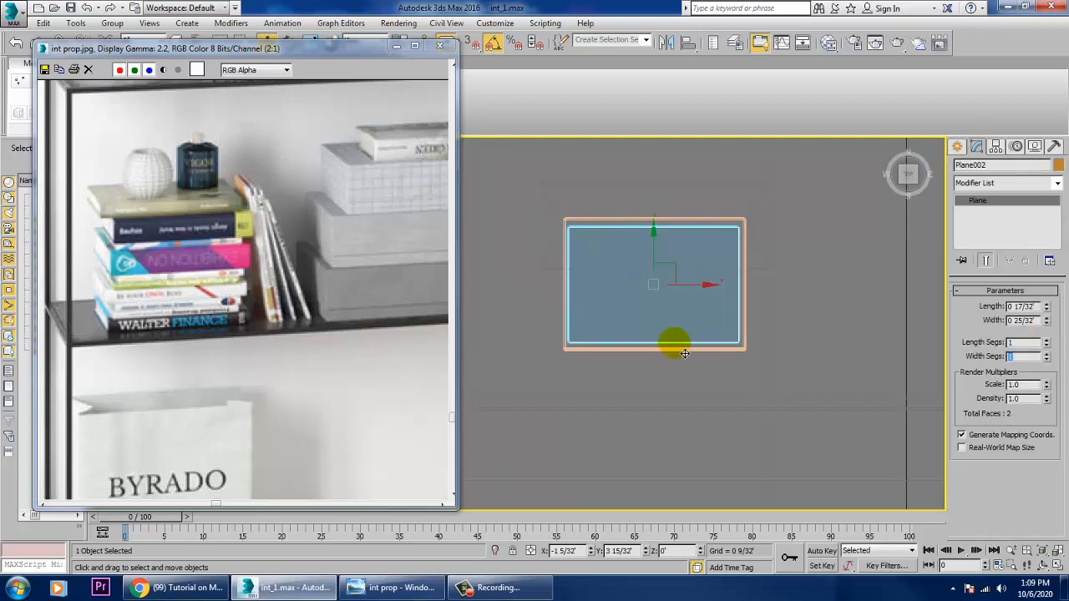
pyautogui.hotkey('alt', 'w')
pyautogui.rightClick(739, 385)
pyautogui.hotkey('alt', 'w')
pyautogui.press('z')
pyautogui.scroll(2, 753, 405)
pyautogui.scroll(-4, 753, 405)
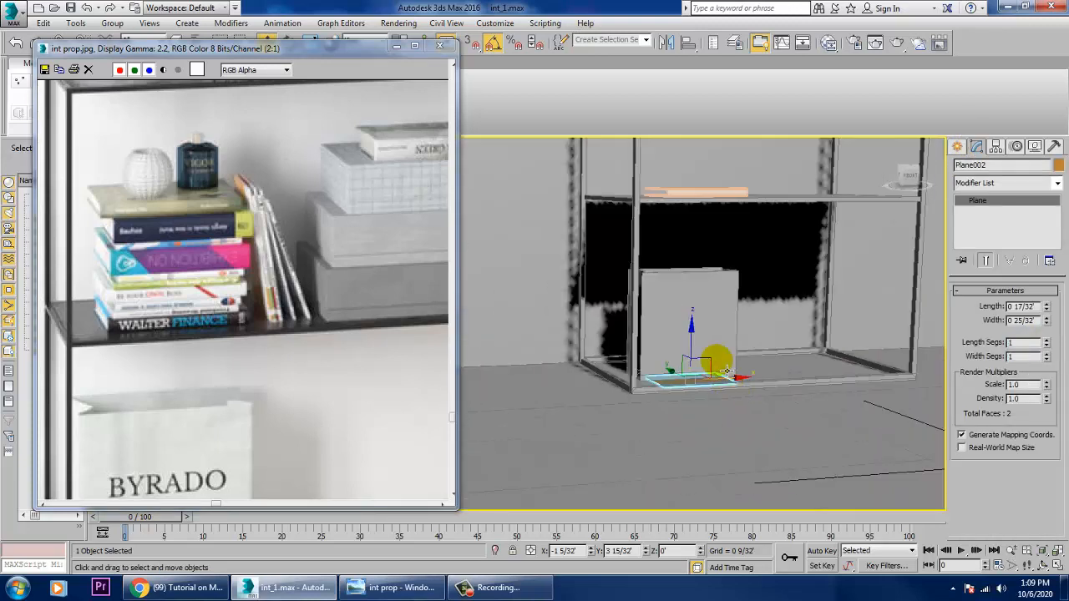
pyautogui.moveTo(706, 357); pyautogui.dragTo(695, 168)
pyautogui.press('z')
pyautogui.keyDown('alt'); pyautogui.moveTo(707, 229); pyautogui.dragTo(760, 295, button='middle'); pyautogui.keyUp('alt')
pyautogui.moveTo(697, 290); pyautogui.dragTo(727, 286, button='middle')
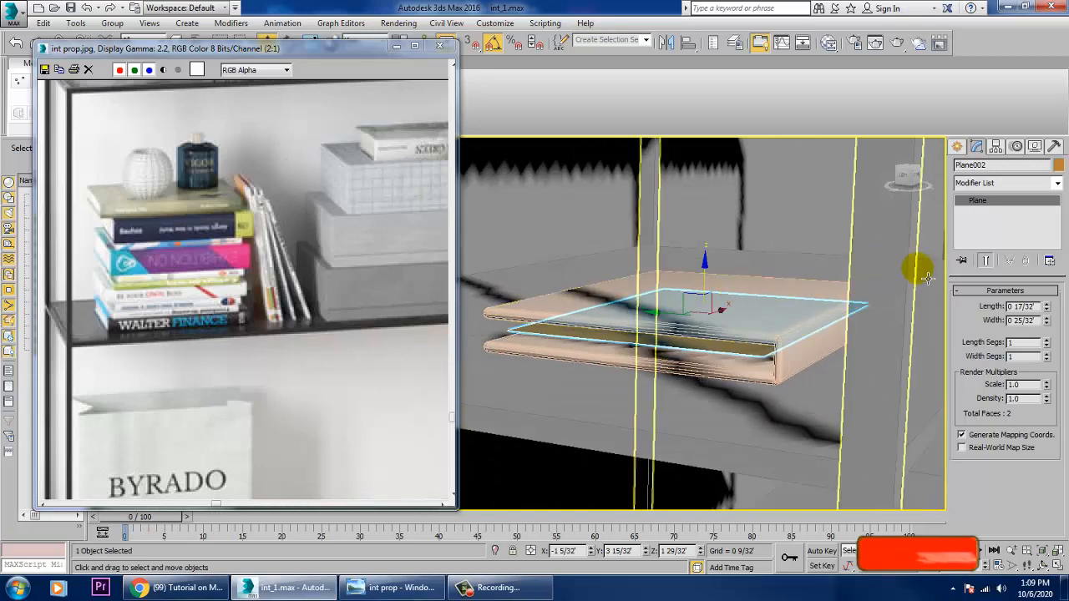
# - Change the page plane's object colour to white
pyautogui.click(1058, 167)
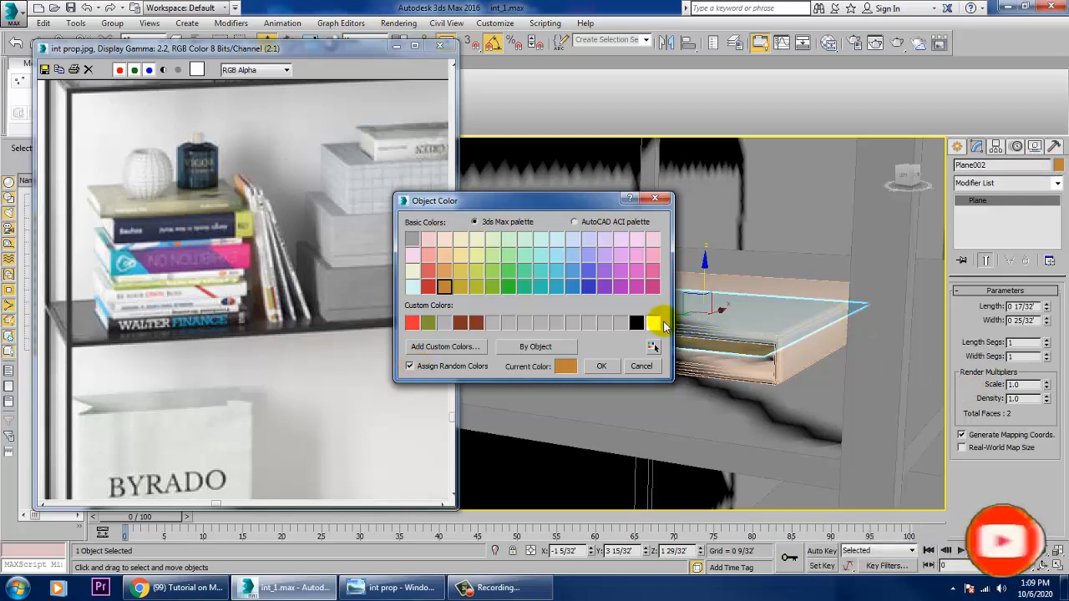
pyautogui.click(652, 323)
pyautogui.click(608, 367)
pyautogui.keyDown('alt'); pyautogui.moveTo(678, 328); pyautogui.dragTo(677, 330, button='middle'); pyautogui.keyUp('alt')
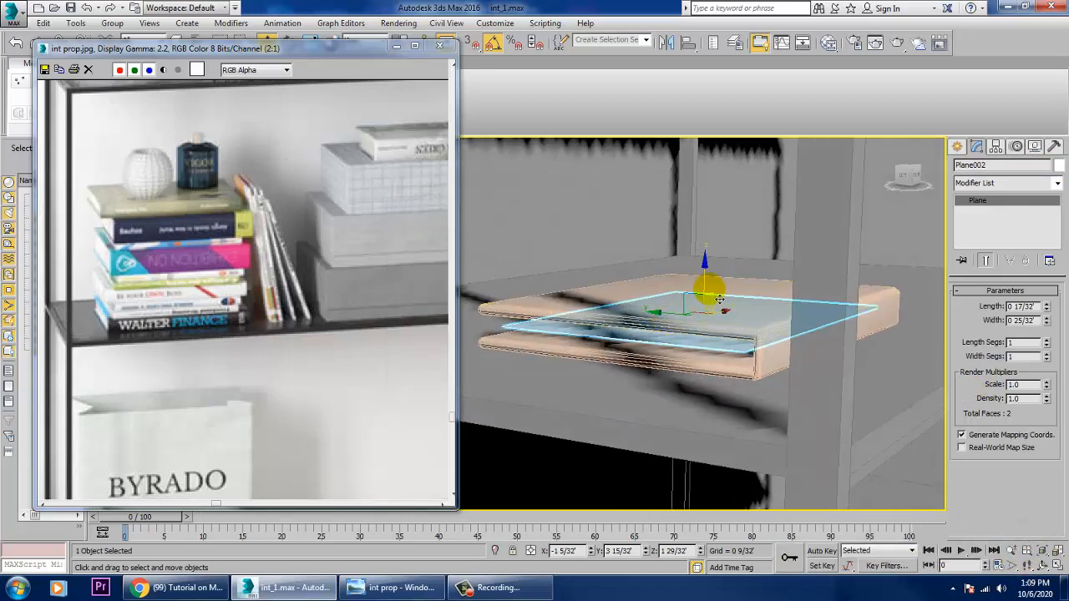
# - Clone the white plane upward as several closely spaced copies to fill the gap between the covers with pages
pyautogui.keyDown('alt'); pyautogui.moveTo(714, 290); pyautogui.dragTo(766, 342, button='middle'); pyautogui.keyUp('alt')
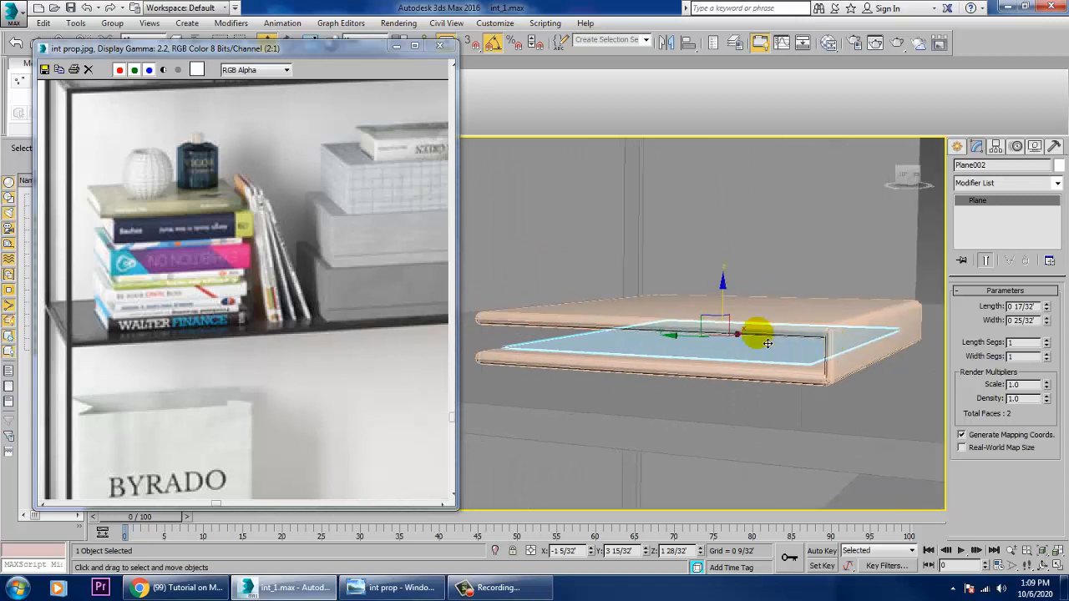
pyautogui.keyDown('shift'); pyautogui.moveTo(732, 309); pyautogui.dragTo(724, 309); pyautogui.keyUp('shift')
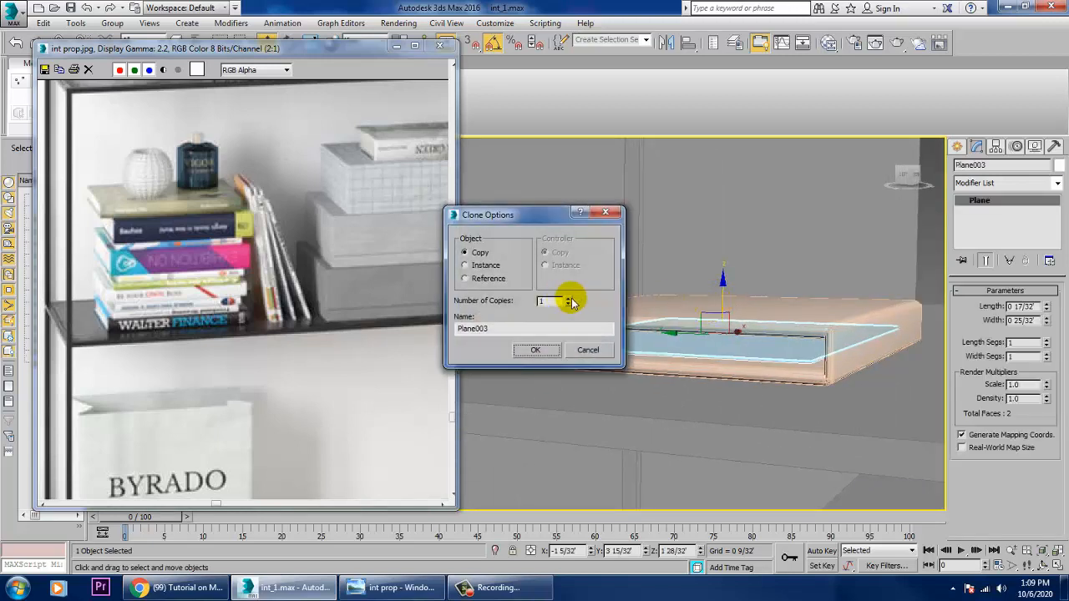
pyautogui.click(526, 353)
pyautogui.moveTo(803, 368)
pyautogui.keyDown('alt'); pyautogui.mouseDown(button='middle')
pyautogui.moveTo(813, 369)
pyautogui.moveTo(832, 328)
pyautogui.moveTo(779, 343)
pyautogui.mouseUp(button='middle'); pyautogui.keyUp('alt')
pyautogui.scroll(2, 779, 344)
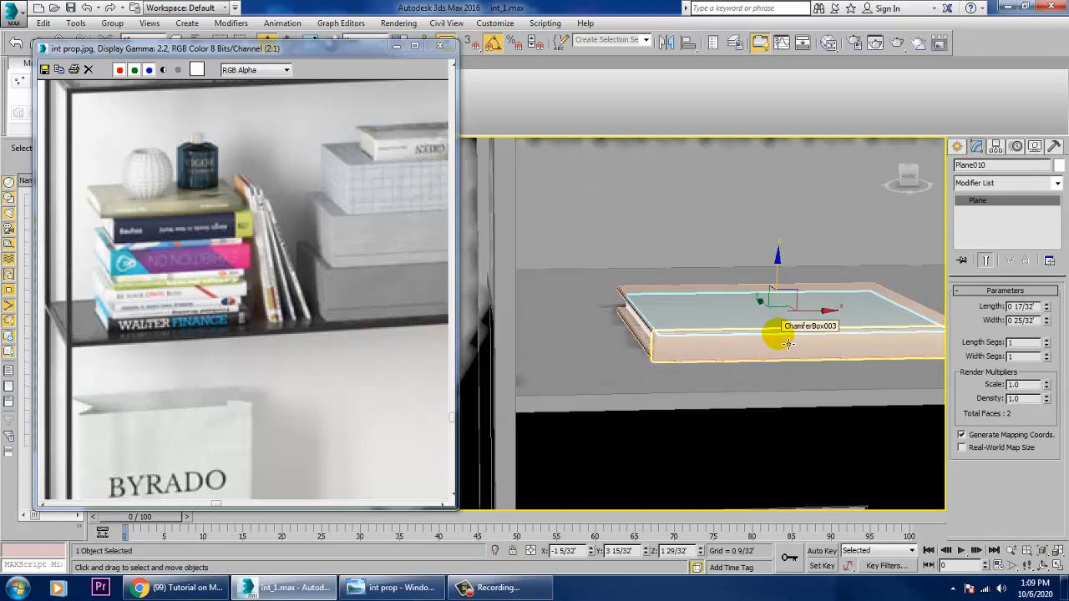
pyautogui.scroll(-3, 801, 343)
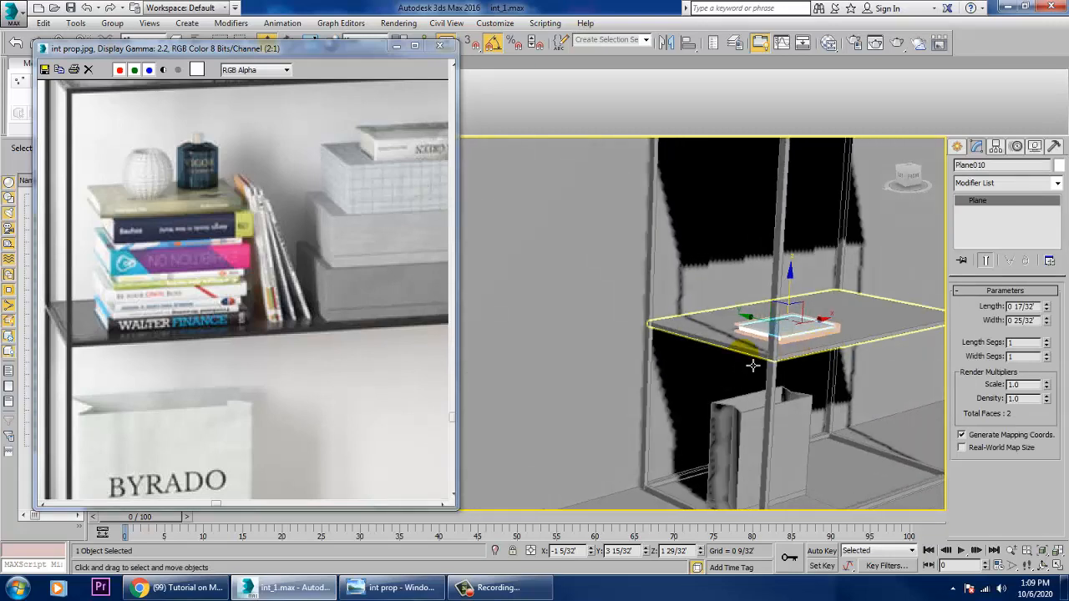
pyautogui.scroll(2, 809, 378)
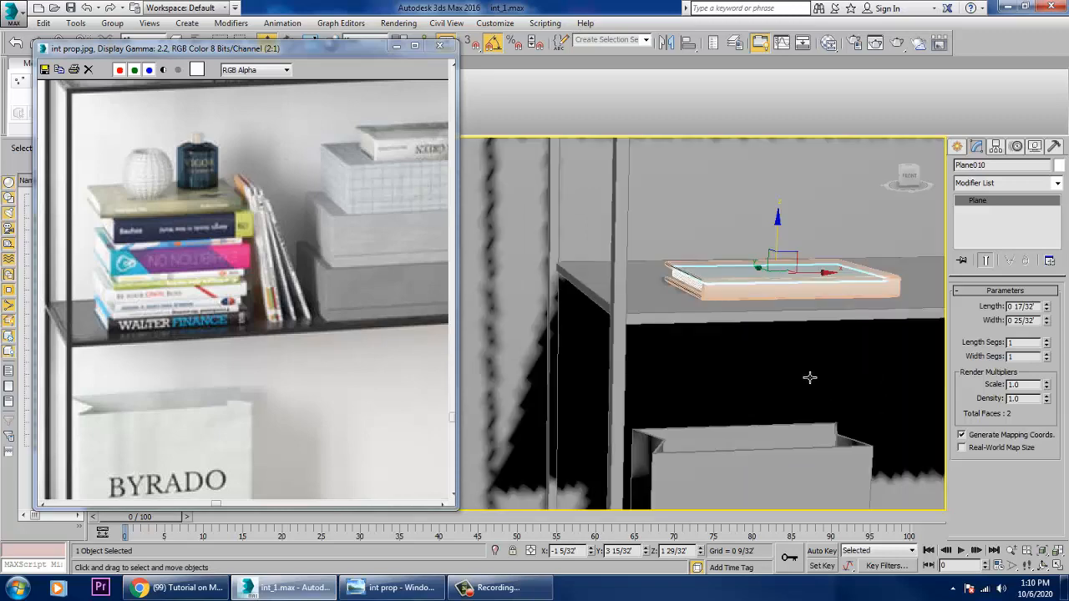
pyautogui.scroll(3, 763, 267)
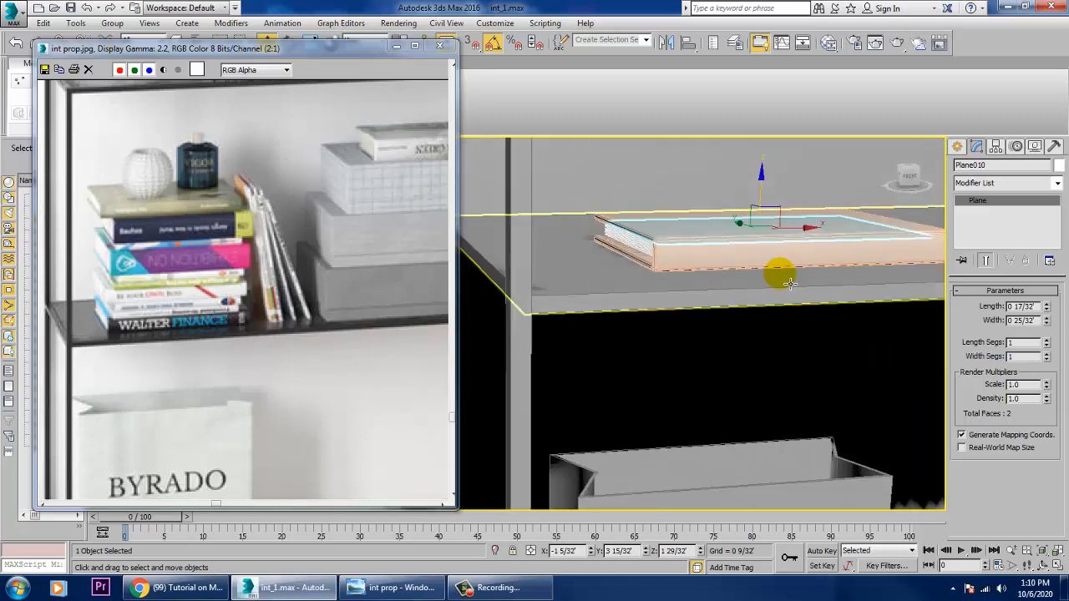
# - Draw a standard box in the top view just inside the cover's outline as a simple block for the next book
pyautogui.keyDown('ctrl'); pyautogui.click(136, 324); pyautogui.keyUp('ctrl')
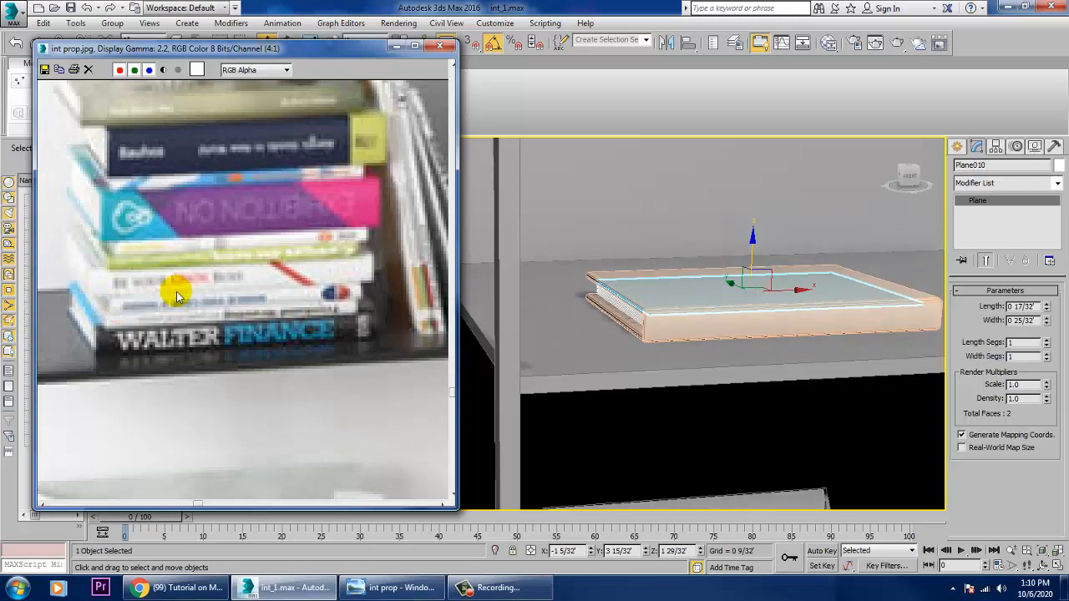
pyautogui.keyDown('alt'); pyautogui.moveTo(611, 302); pyautogui.dragTo(668, 329, button='middle'); pyautogui.keyUp('alt')
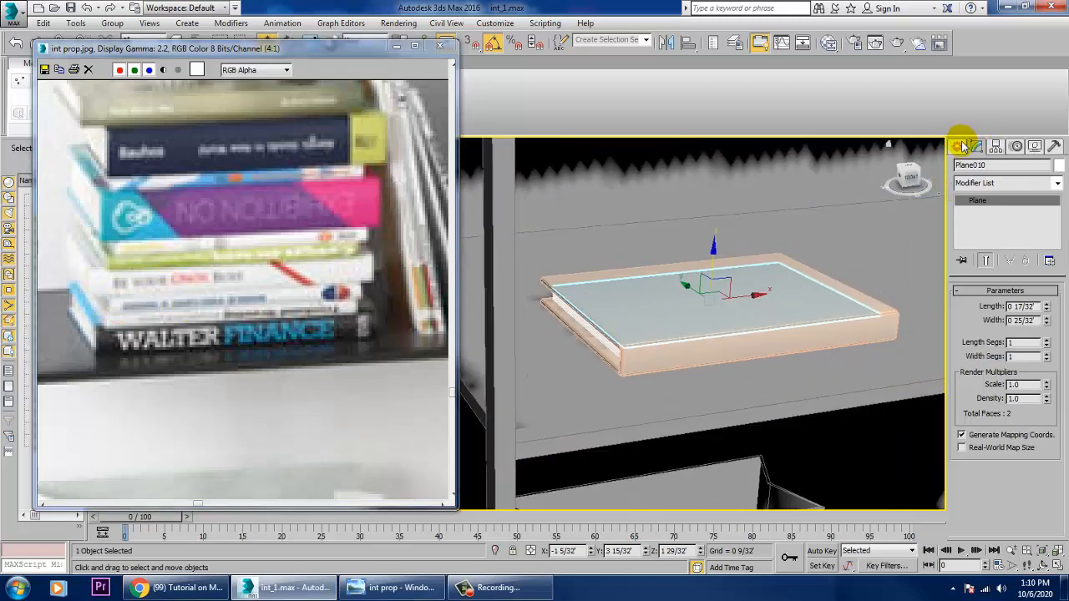
pyautogui.click(960, 147)
pyautogui.click(980, 231)
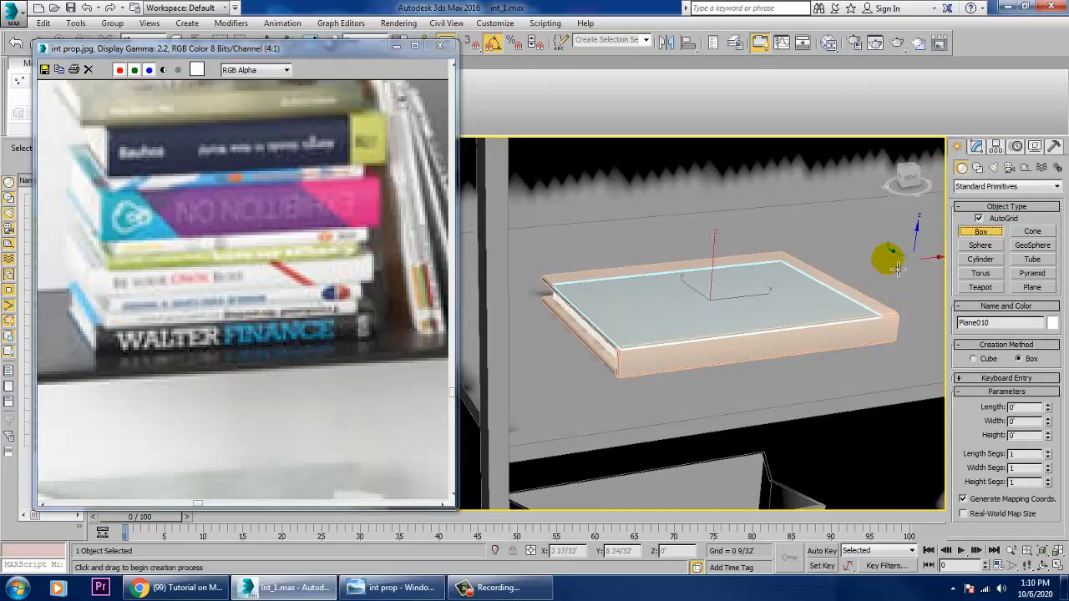
pyautogui.hotkey('alt', 'w')
pyautogui.rightClick(512, 279)
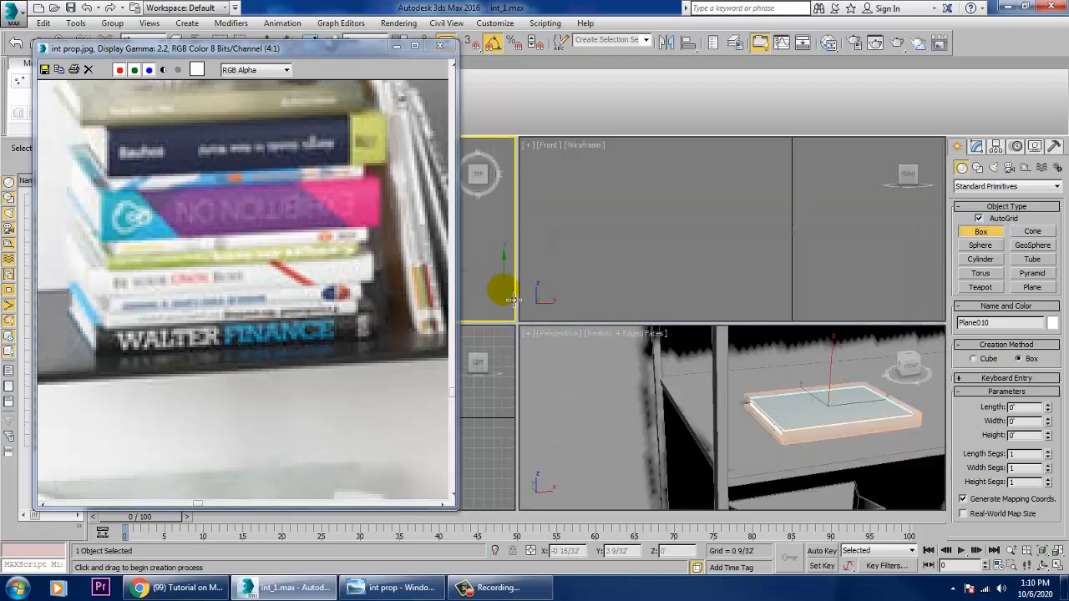
pyautogui.hotkey('alt', 'w')
pyautogui.scroll(2, 710, 298)
pyautogui.scroll(-5, 677, 300)
pyautogui.scroll(3, 648, 318)
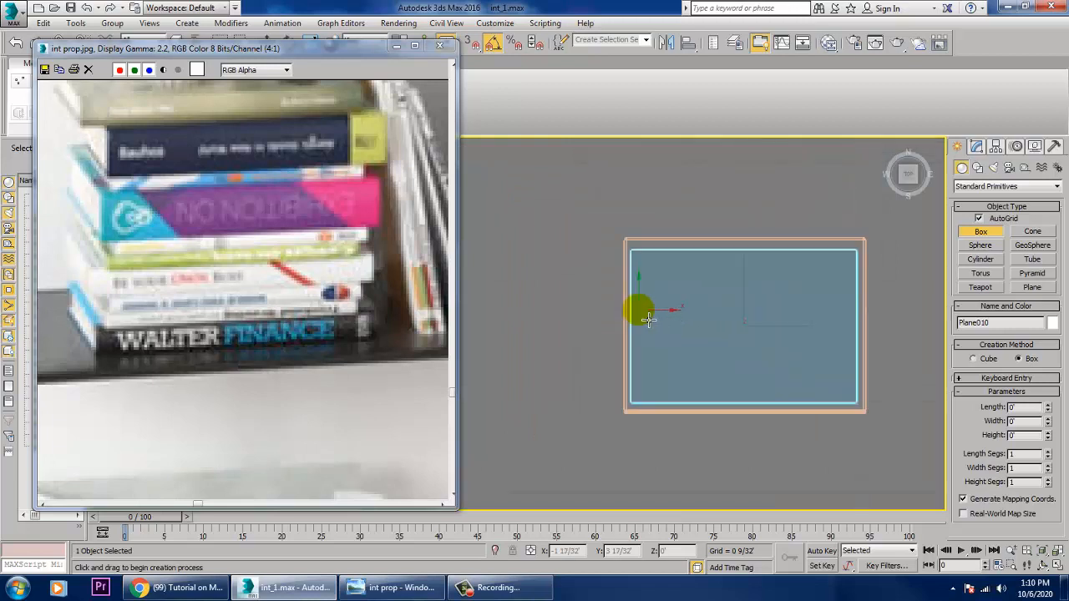
pyautogui.scroll(3, 639, 310)
pyautogui.scroll(-2, 627, 267)
pyautogui.moveTo(638, 279); pyautogui.dragTo(593, 284, button='middle')
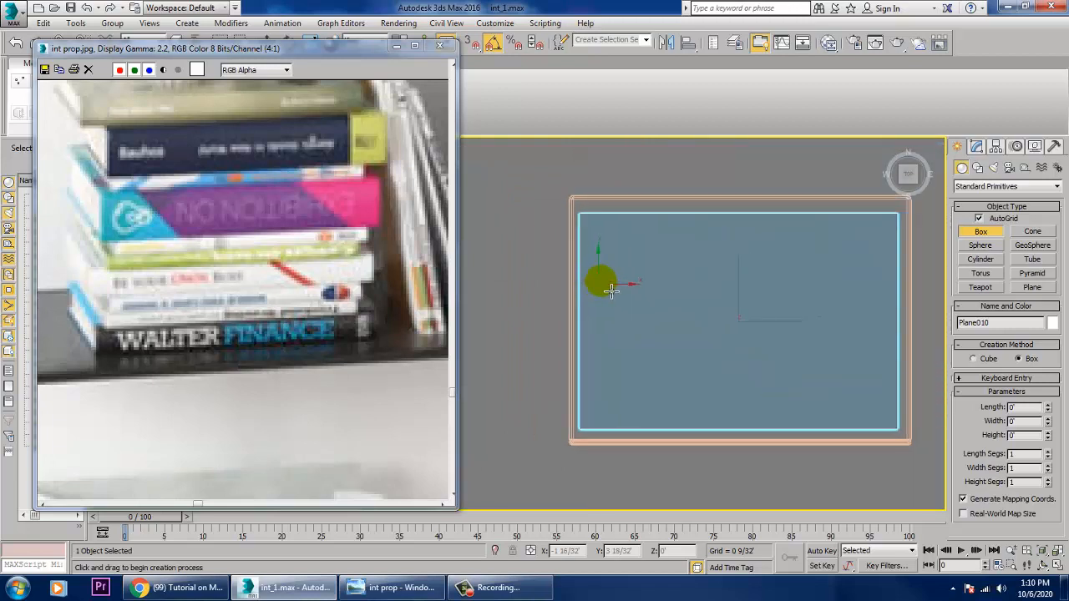
pyautogui.moveTo(588, 216); pyautogui.dragTo(910, 440)
pyautogui.click(910, 425)
pyautogui.rightClick(910, 425)
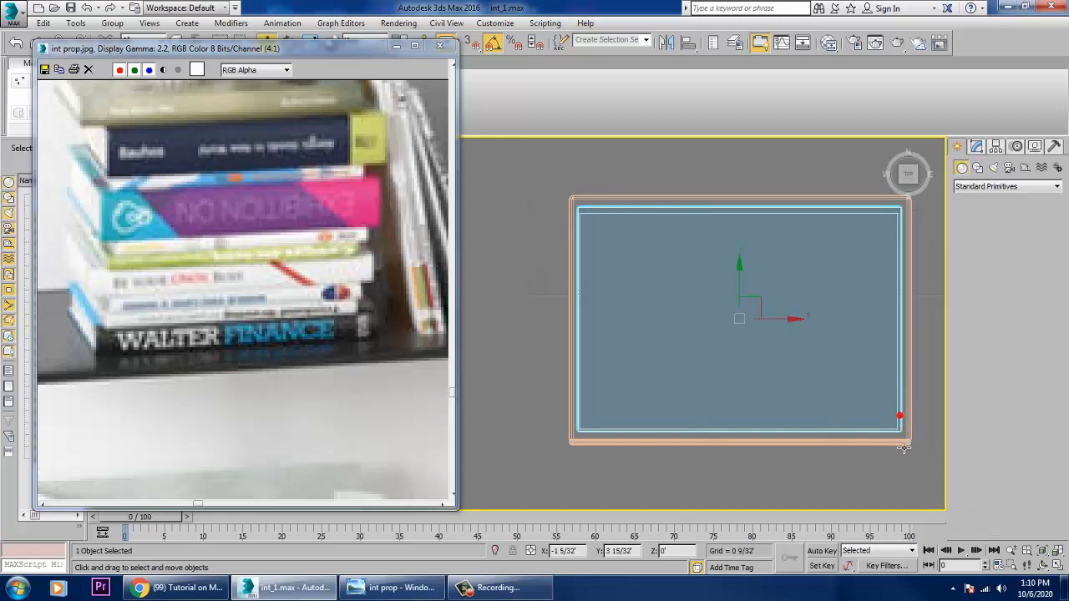
# - Thicken the new box vertically and raise it from the floor to rest on top of the detailed book
pyautogui.press('p')
pyautogui.scroll(-5, 841, 429)
pyautogui.press('r')
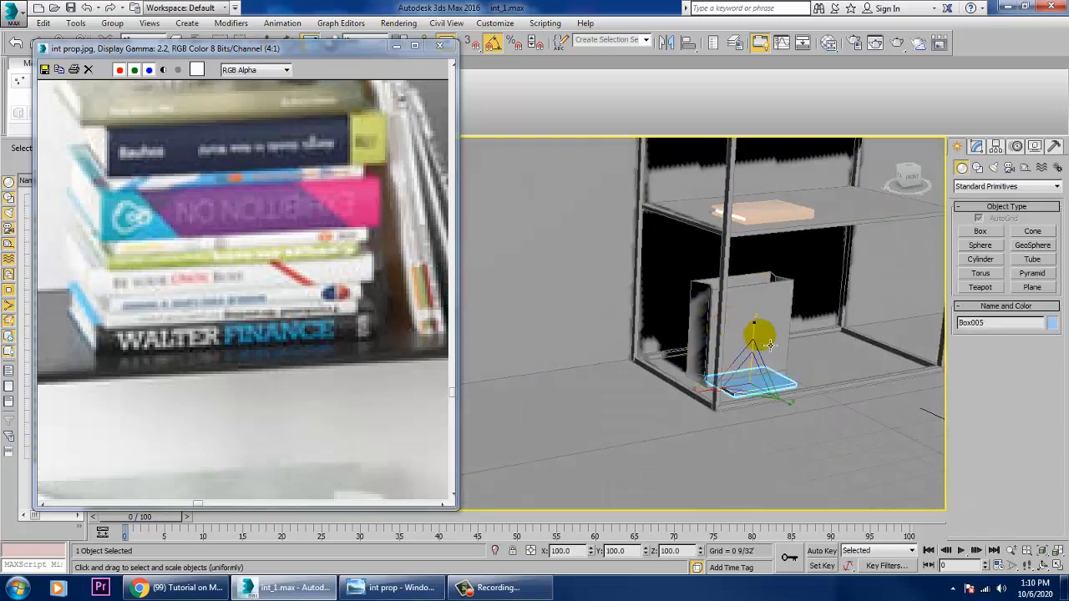
pyautogui.moveTo(732, 339); pyautogui.dragTo(768, 171)
pyautogui.press('w')
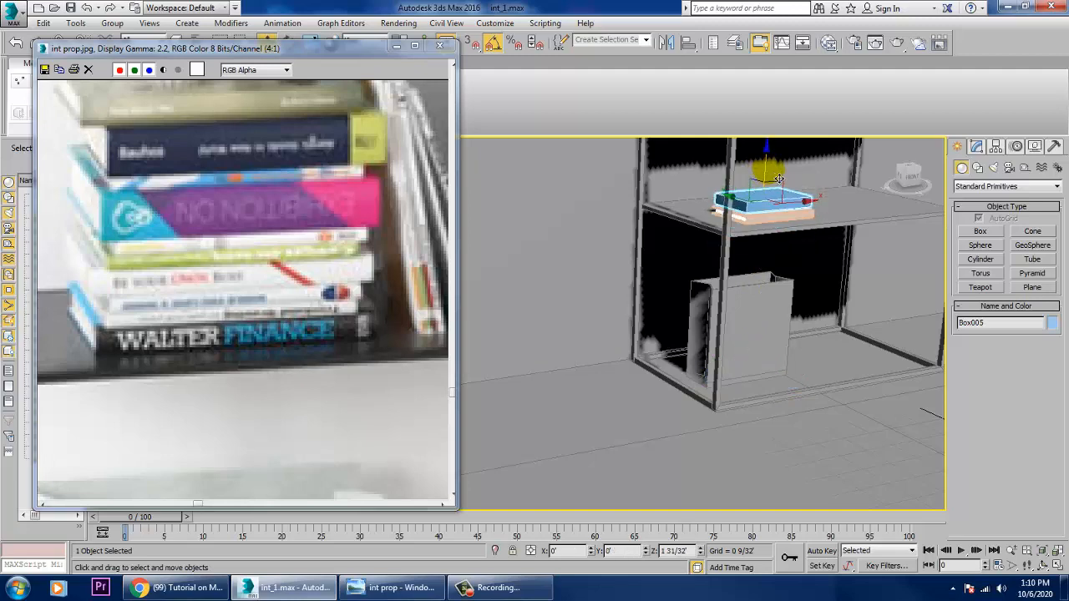
pyautogui.press('z')
pyautogui.scroll(-3, 709, 265)
pyautogui.keyDown('alt'); pyautogui.moveTo(687, 326); pyautogui.dragTo(713, 334, button='middle'); pyautogui.keyUp('alt')
pyautogui.scroll(3, 642, 357)
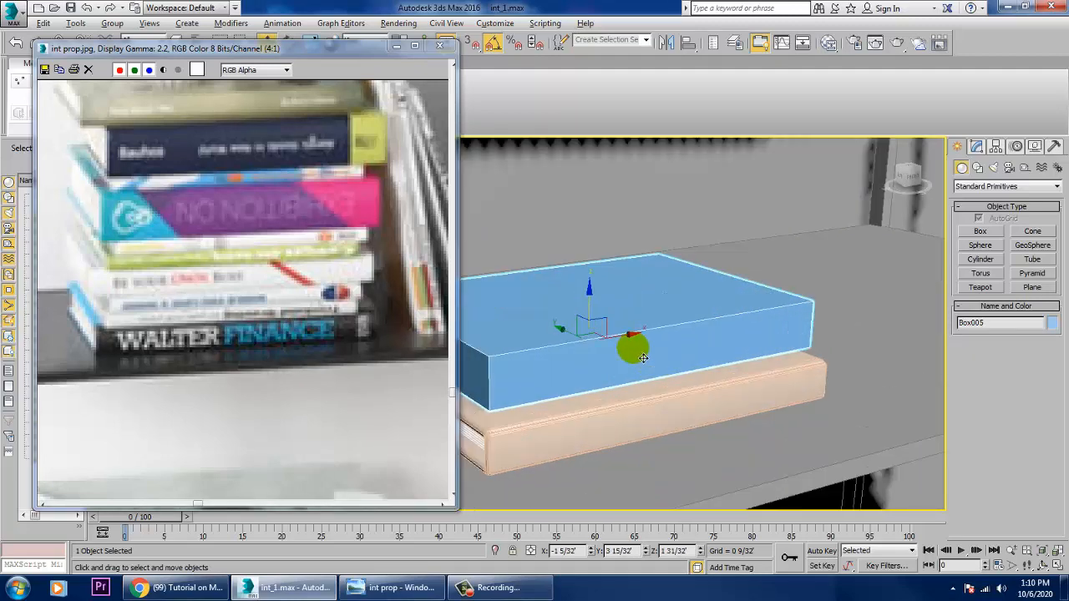
pyautogui.moveTo(599, 320); pyautogui.dragTo(599, 327)
# - Reduce the box's height scale to about 174% and clone one copy directly above it
pyautogui.keyDown('alt'); pyautogui.moveTo(706, 386); pyautogui.dragTo(759, 395, button='middle'); pyautogui.keyUp('alt')
pyautogui.press('r')
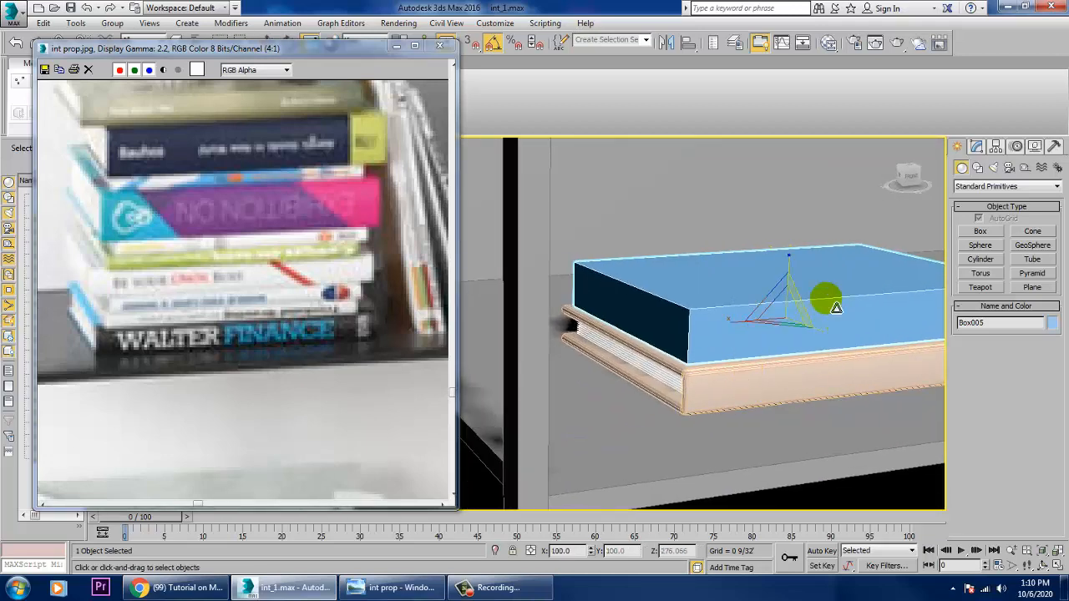
pyautogui.moveTo(787, 265)
pyautogui.mouseDown()
pyautogui.moveTo(787, 294)
pyautogui.moveTo(793, 249)
pyautogui.mouseUp()
pyautogui.press('w')
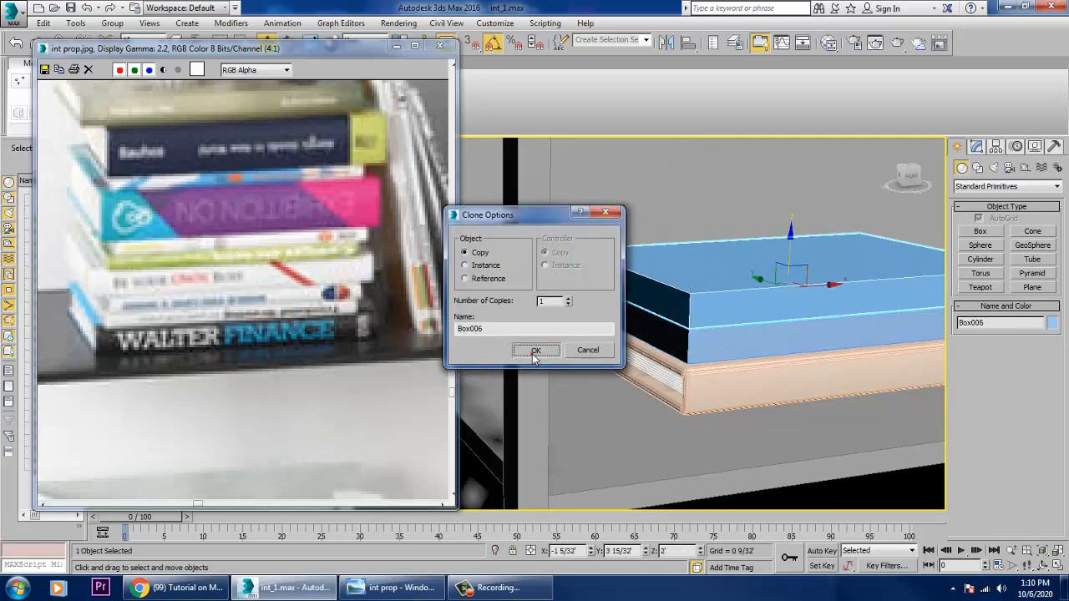
pyautogui.click(536, 351)
# - Scale the upper box to about 103.7% along X so it overhangs the box below
pyautogui.press('r')
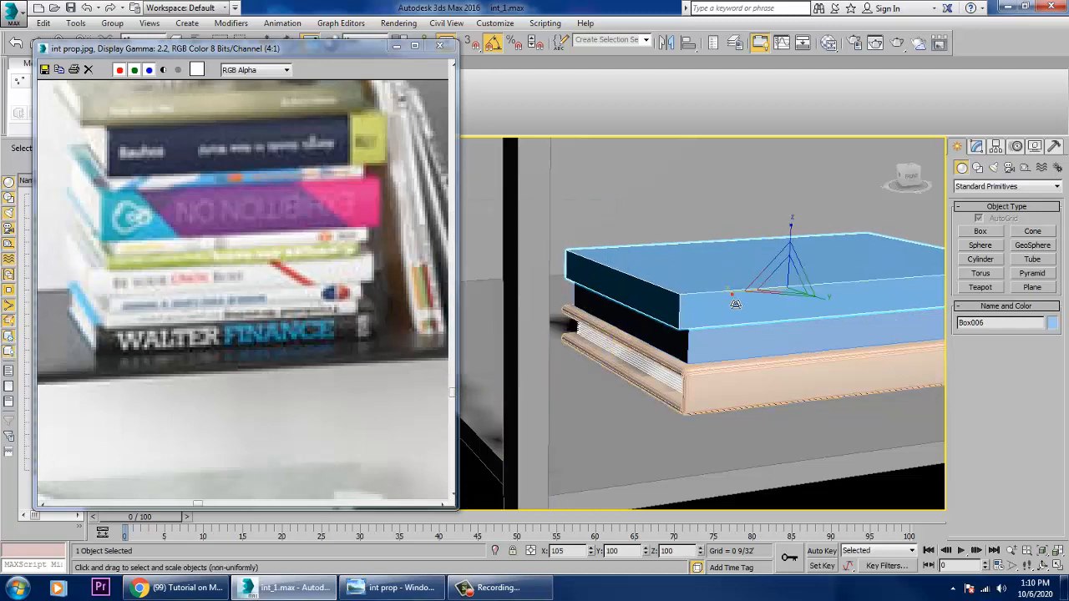
pyautogui.moveTo(727, 292); pyautogui.dragTo(757, 344)
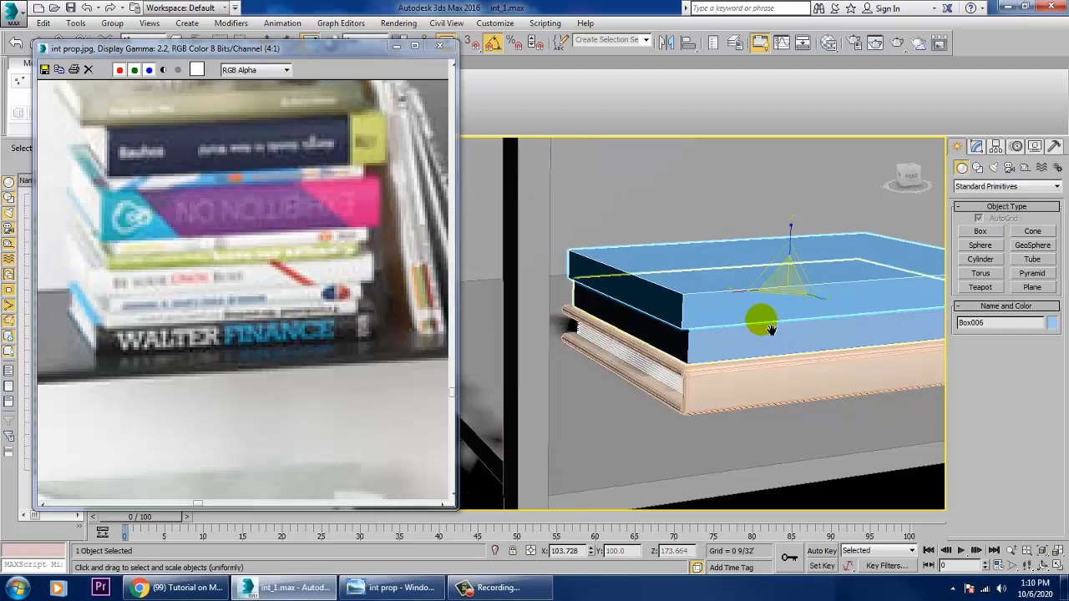
pyautogui.keyDown('alt'); pyautogui.moveTo(769, 329); pyautogui.dragTo(702, 351, button='middle'); pyautogui.keyUp('alt')
pyautogui.scroll(-5, 693, 350)
pyautogui.scroll(5, 693, 349)
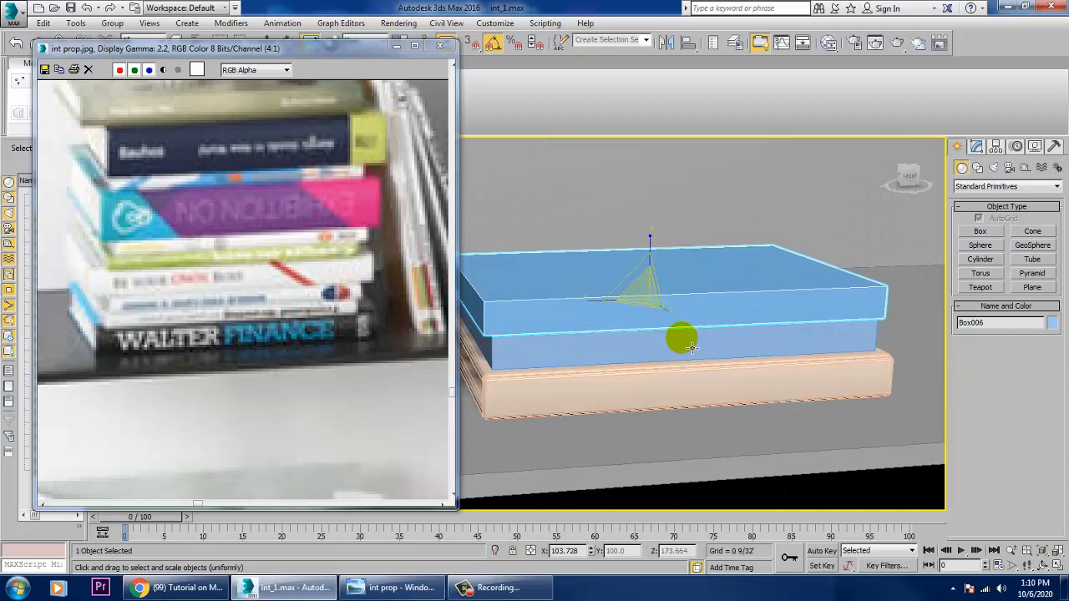
# - Clone one more copy of the top box directly above the stack
pyautogui.press('e')
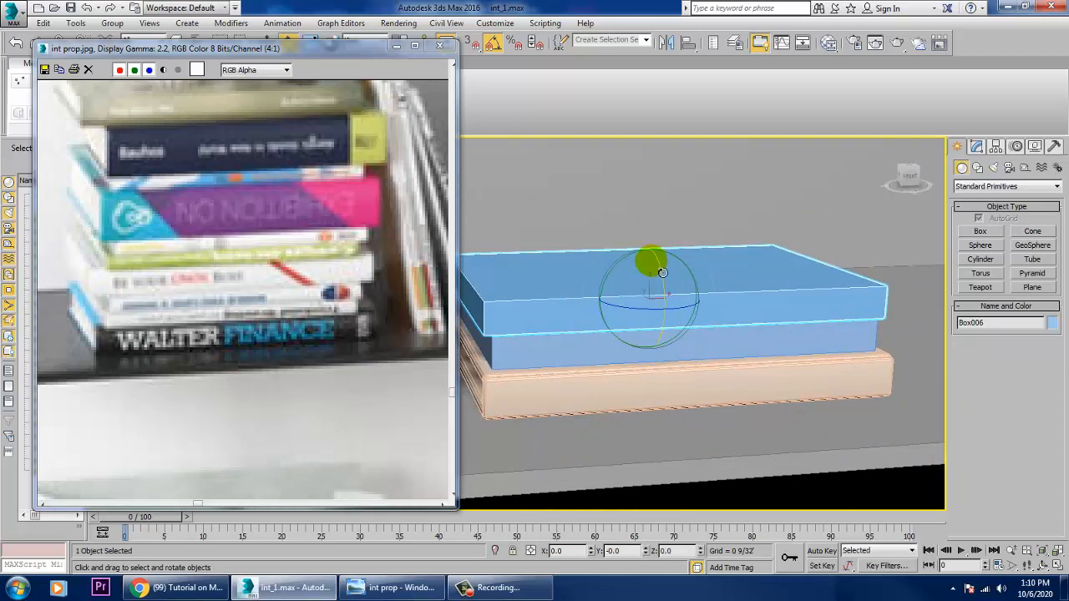
pyautogui.press('w')
pyautogui.keyDown('shift'); pyautogui.moveTo(660, 269); pyautogui.dragTo(652, 244); pyautogui.keyUp('shift')
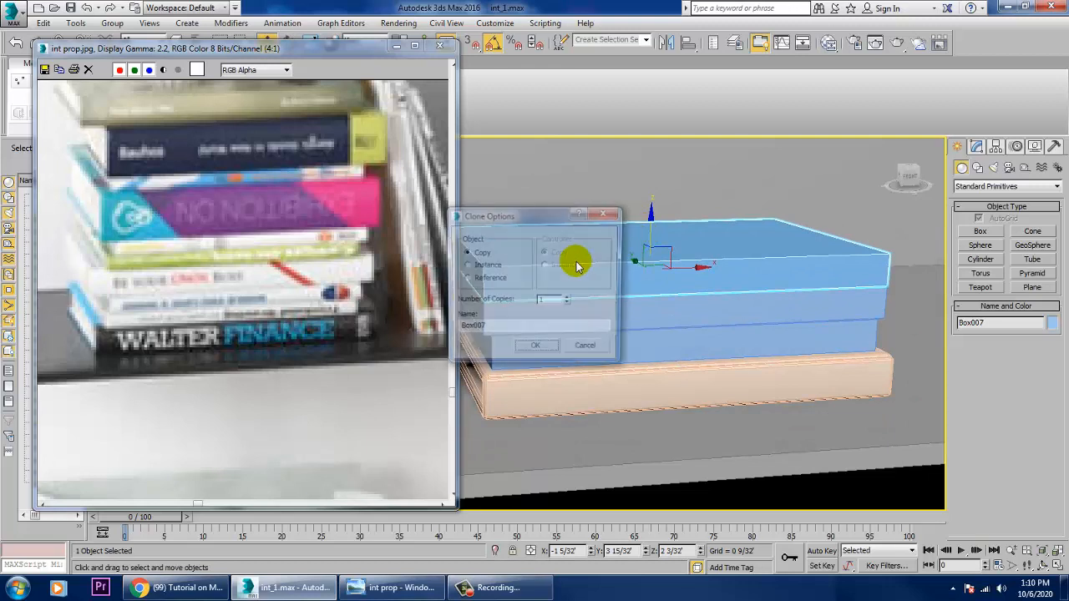
pyautogui.click(534, 350)
# - Flatten the newest top box and shorten it along X to vary the stacked book sizes
pyautogui.press('r')
pyautogui.moveTo(650, 213); pyautogui.dragTo(658, 243)
pyautogui.keyDown('alt'); pyautogui.moveTo(637, 274); pyautogui.dragTo(630, 275, button='middle'); pyautogui.keyUp('alt')
pyautogui.moveTo(589, 272); pyautogui.dragTo(600, 284)
pyautogui.press('w')
pyautogui.keyDown('alt'); pyautogui.moveTo(619, 298); pyautogui.dragTo(631, 334, button='middle'); pyautogui.keyUp('alt')
pyautogui.keyDown('alt'); pyautogui.moveTo(615, 405); pyautogui.dragTo(636, 400, button='middle'); pyautogui.keyUp('alt')
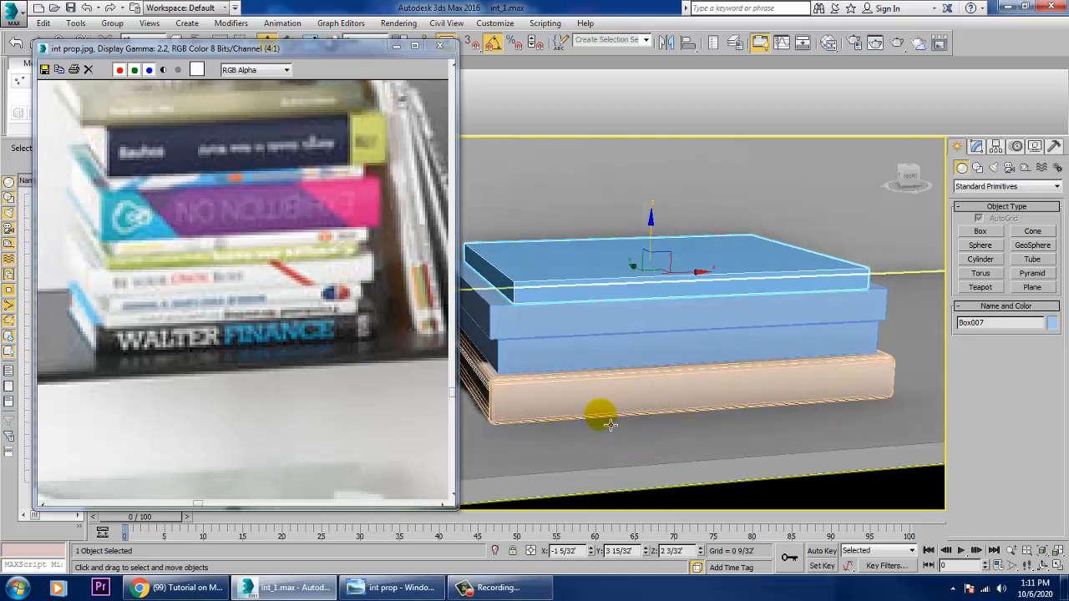
# - Select every piece of the bottom book in the stack together: both covers, the spine and all the page planes
pyautogui.click(622, 409)
pyautogui.keyDown('alt'); pyautogui.moveTo(622, 409); pyautogui.dragTo(701, 377, button='middle'); pyautogui.keyUp('alt')
pyautogui.scroll(2, 704, 379)
pyautogui.scroll(-1, 723, 384)
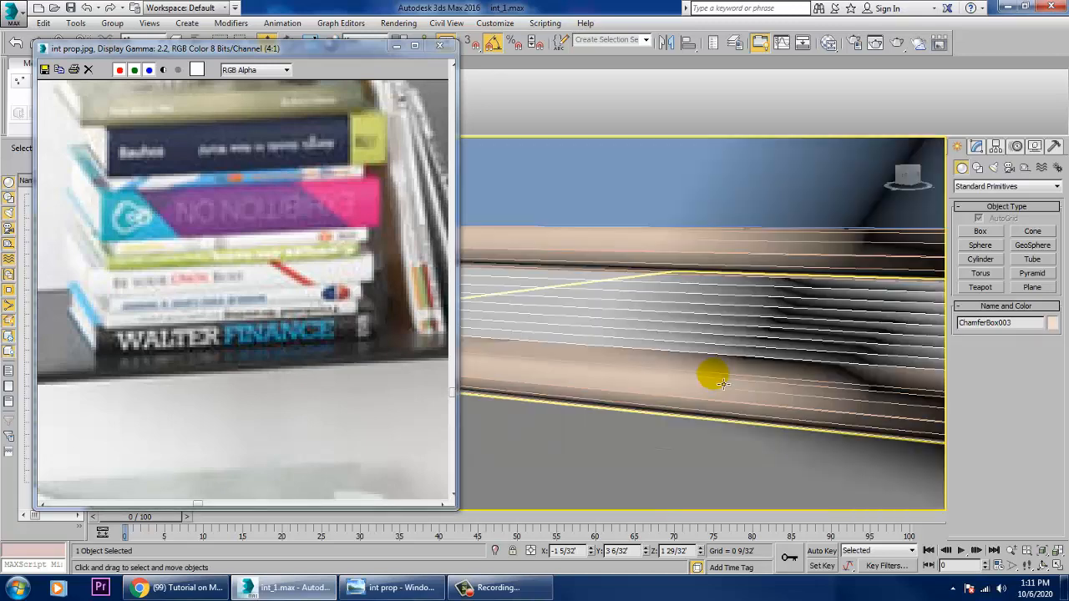
pyautogui.keyDown('ctrl'); pyautogui.click(720, 258); pyautogui.keyUp('ctrl')
pyautogui.keyDown('ctrl'); pyautogui.click(728, 383); pyautogui.keyUp('ctrl')
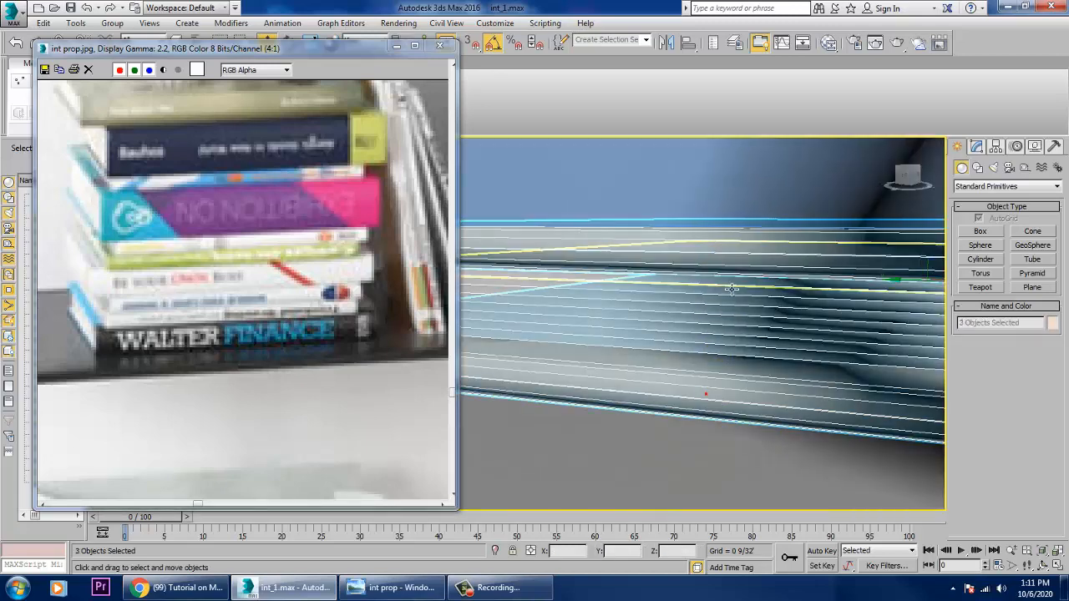
pyautogui.keyDown('ctrl'); pyautogui.click(732, 299); pyautogui.keyUp('ctrl')
pyautogui.keyDown('ctrl'); pyautogui.click(732, 308); pyautogui.keyUp('ctrl')
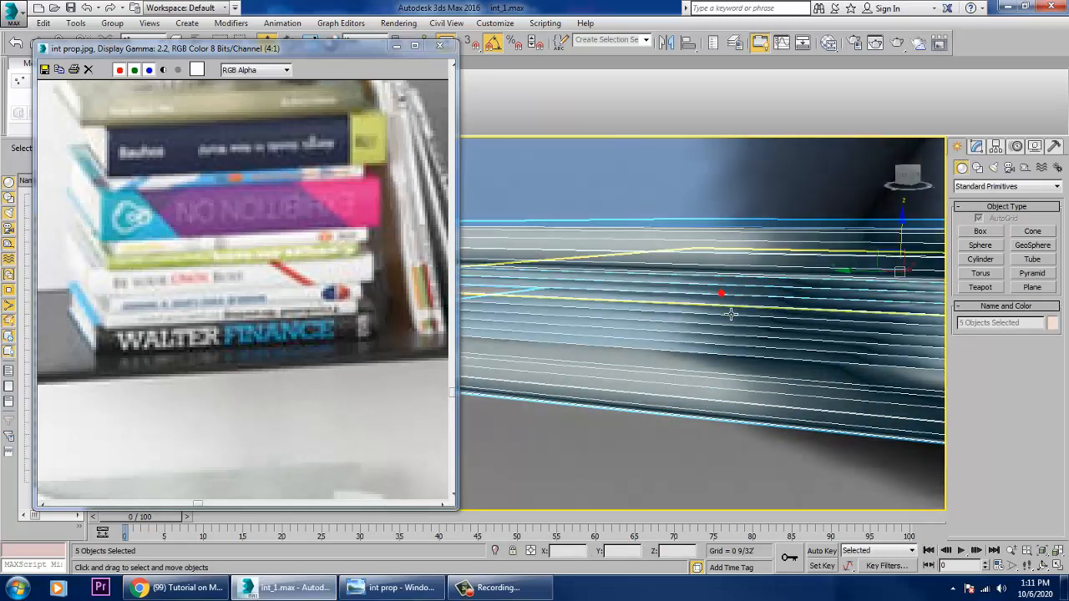
pyautogui.keyDown('ctrl'); pyautogui.click(731, 314); pyautogui.keyUp('ctrl')
pyautogui.keyDown('ctrl'); pyautogui.click(730, 320); pyautogui.keyUp('ctrl')
pyautogui.keyDown('ctrl'); pyautogui.click(732, 336); pyautogui.keyUp('ctrl')
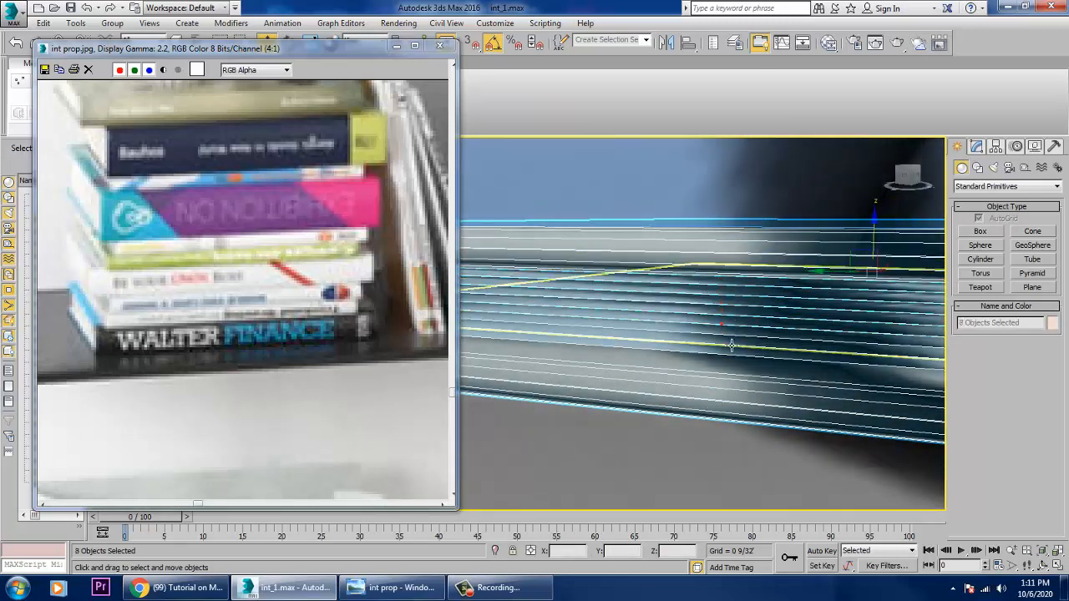
pyautogui.keyDown('ctrl'); pyautogui.click(732, 346); pyautogui.keyUp('ctrl')
pyautogui.keyDown('ctrl'); pyautogui.click(732, 359); pyautogui.keyUp('ctrl')
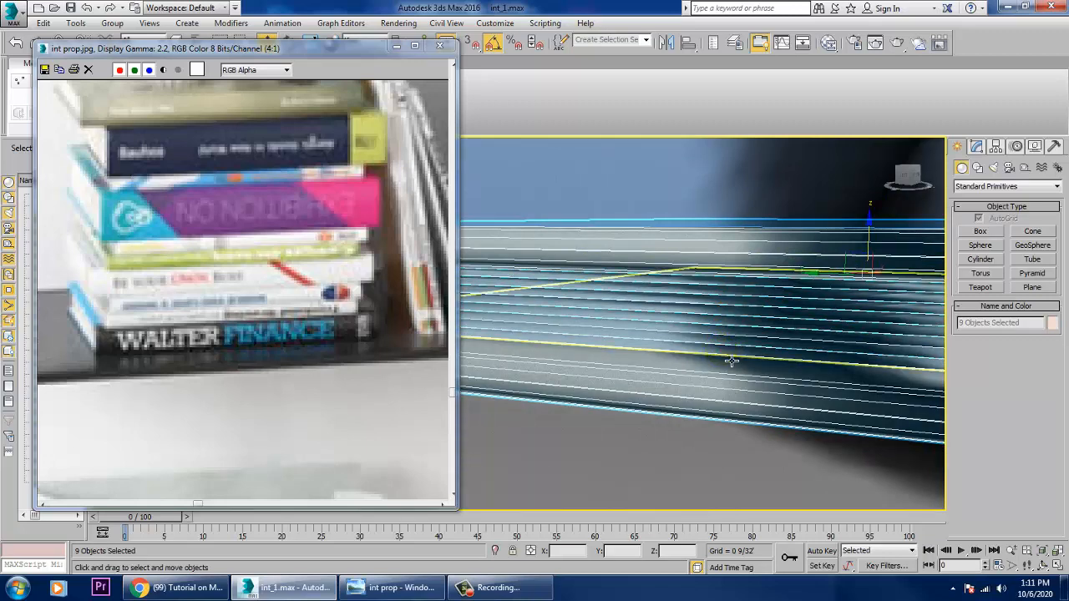
pyautogui.scroll(-5, 731, 359)
pyautogui.scroll(3, 785, 349)
pyautogui.keyDown('alt'); pyautogui.moveTo(786, 349); pyautogui.dragTo(810, 335, button='middle'); pyautogui.keyUp('alt')
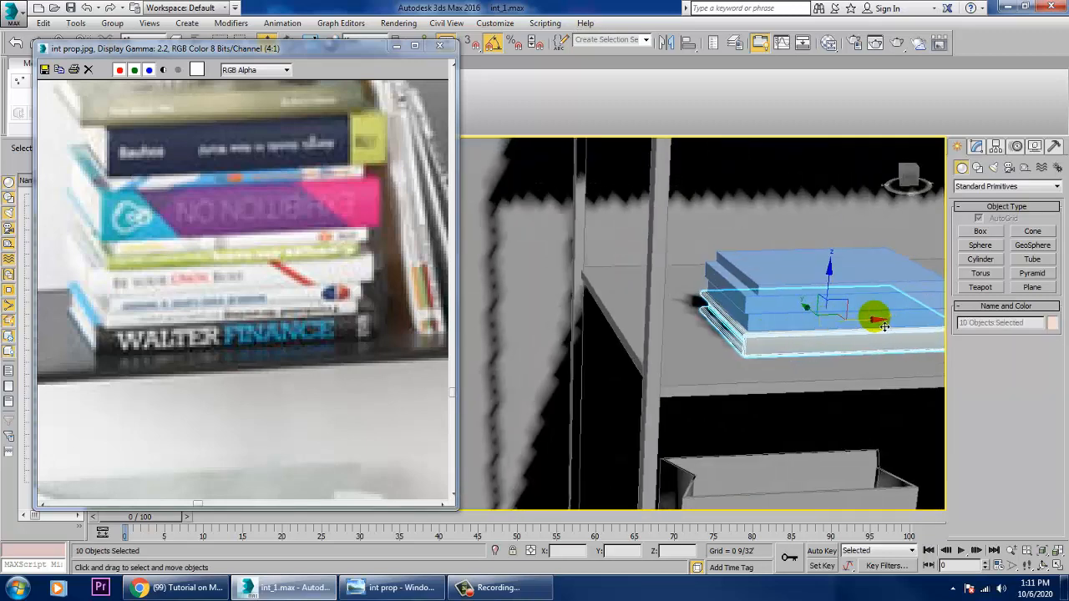
pyautogui.moveTo(881, 327); pyautogui.dragTo(660, 326)
pyautogui.hotkey('ctrl', 'z')
# - Clone one copy of the selected book straight up so it rests on top of the blue boxes
pyautogui.keyDown('alt'); pyautogui.moveTo(810, 352); pyautogui.dragTo(814, 361, button='middle'); pyautogui.keyUp('alt')
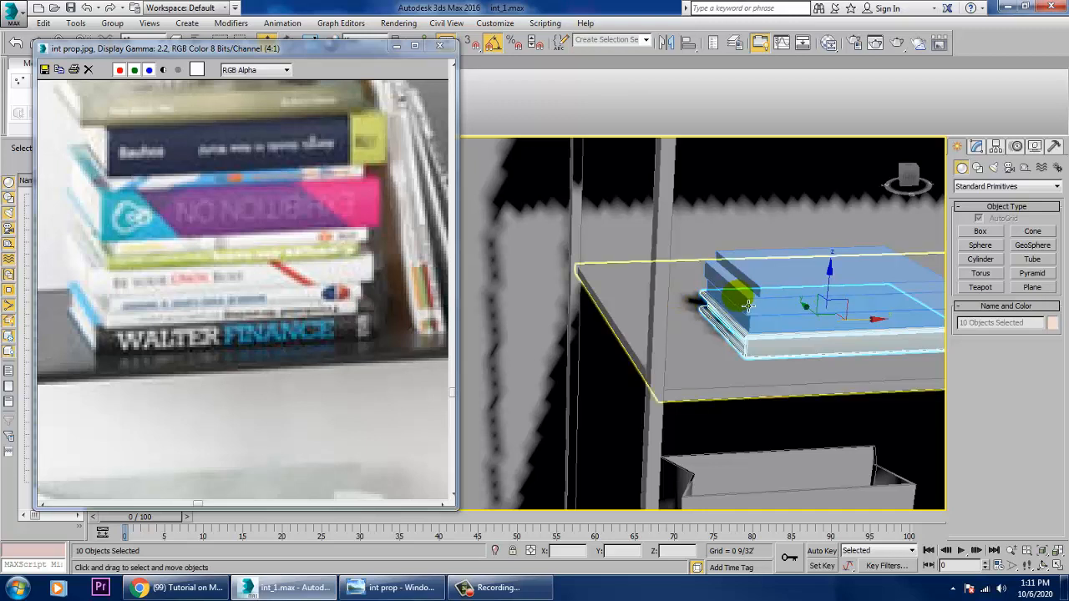
pyautogui.keyDown('alt'); pyautogui.moveTo(720, 313); pyautogui.dragTo(735, 341, button='middle'); pyautogui.keyUp('alt')
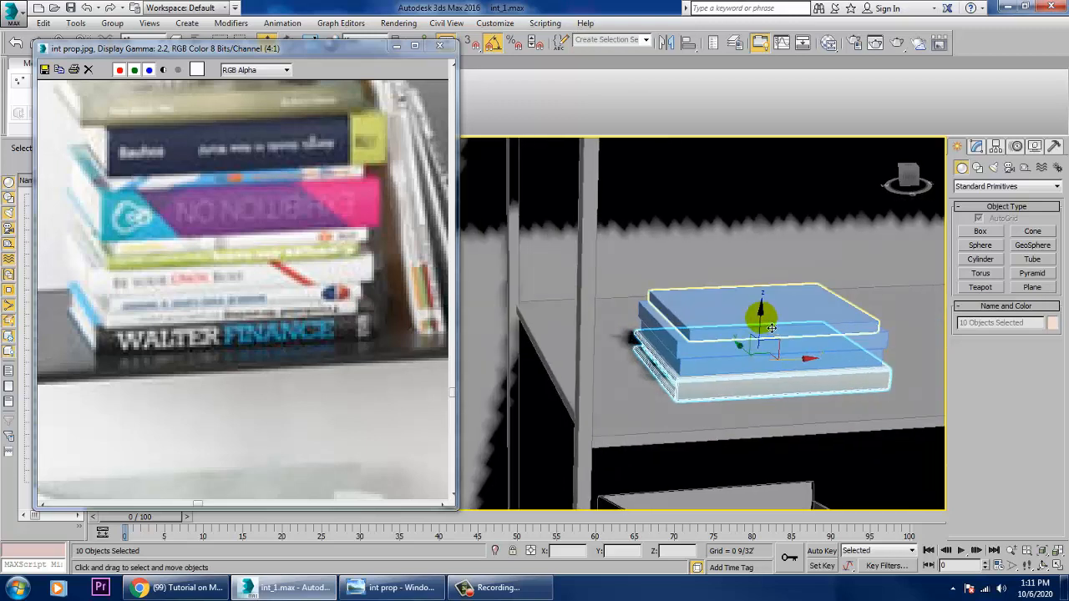
pyautogui.moveTo(758, 313)
pyautogui.mouseDown()
pyautogui.moveTo(769, 248)
pyautogui.moveTo(780, 261)
pyautogui.mouseUp()
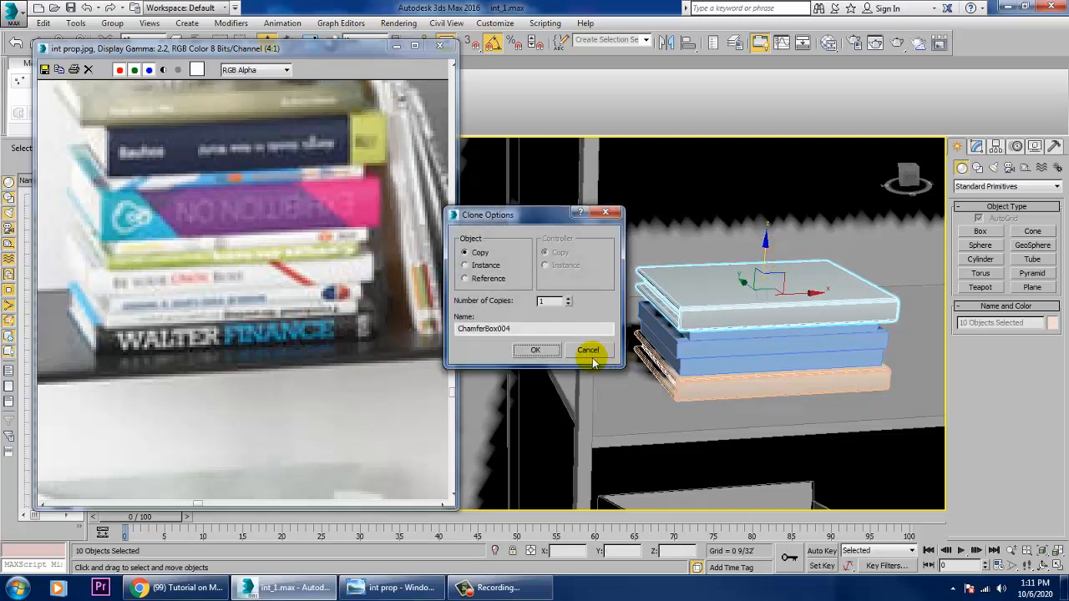
pyautogui.click(536, 353)
# - In the Front view, set the copied book's spine length to 0 4/32' and raise it until its lower edge meets the bottom cover
pyautogui.keyDown('alt'); pyautogui.moveTo(506, 353); pyautogui.dragTo(821, 339, button='middle'); pyautogui.keyUp('alt')
pyautogui.hotkey('alt', 'w')
pyautogui.rightClick(839, 248)
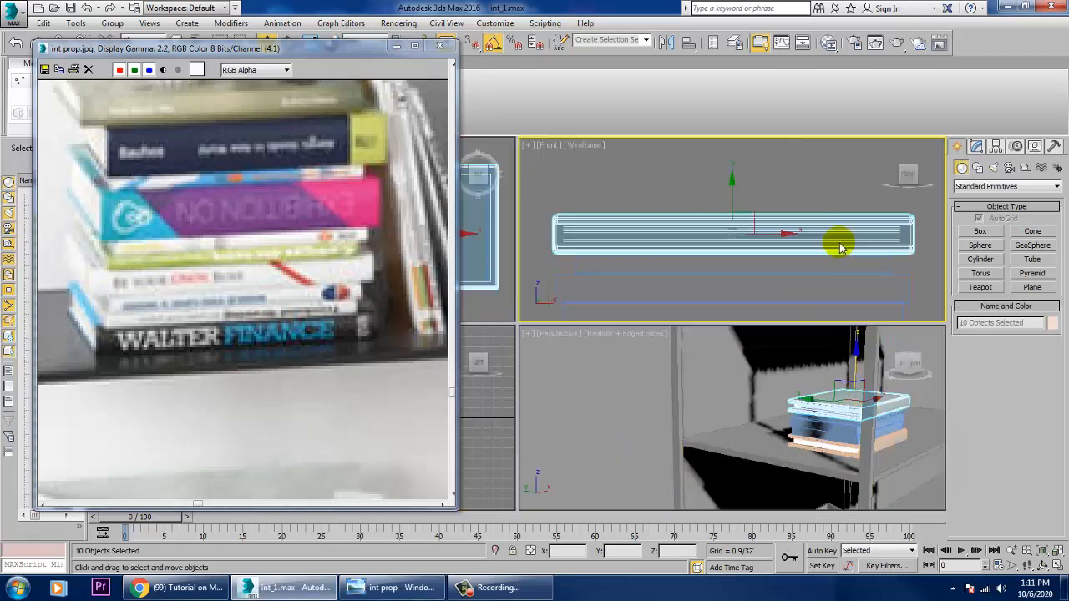
pyautogui.hotkey('alt', 'w')
pyautogui.scroll(-3, 735, 296)
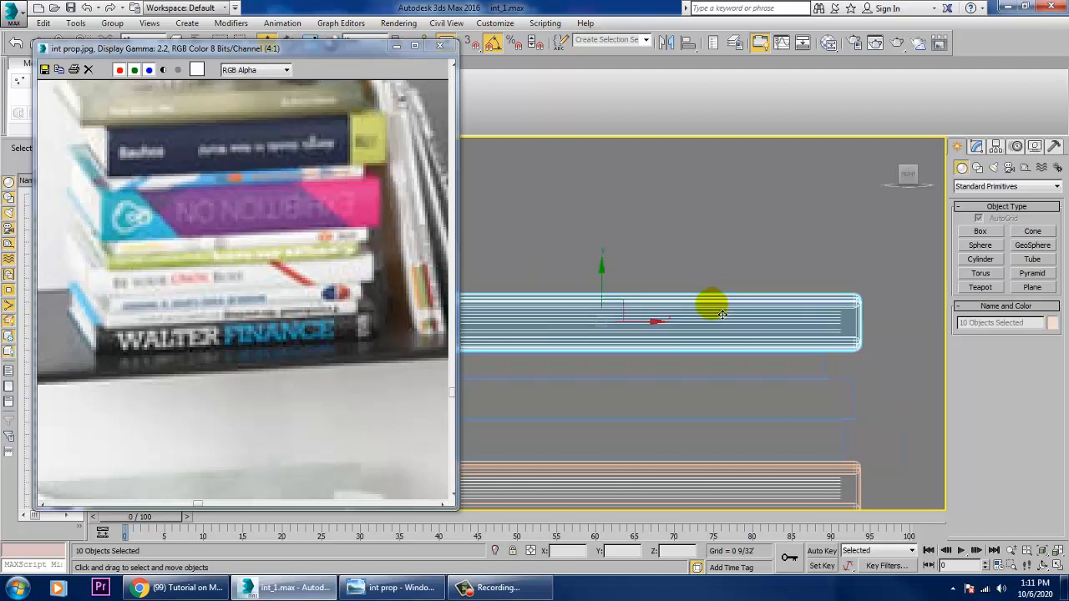
pyautogui.click(860, 312)
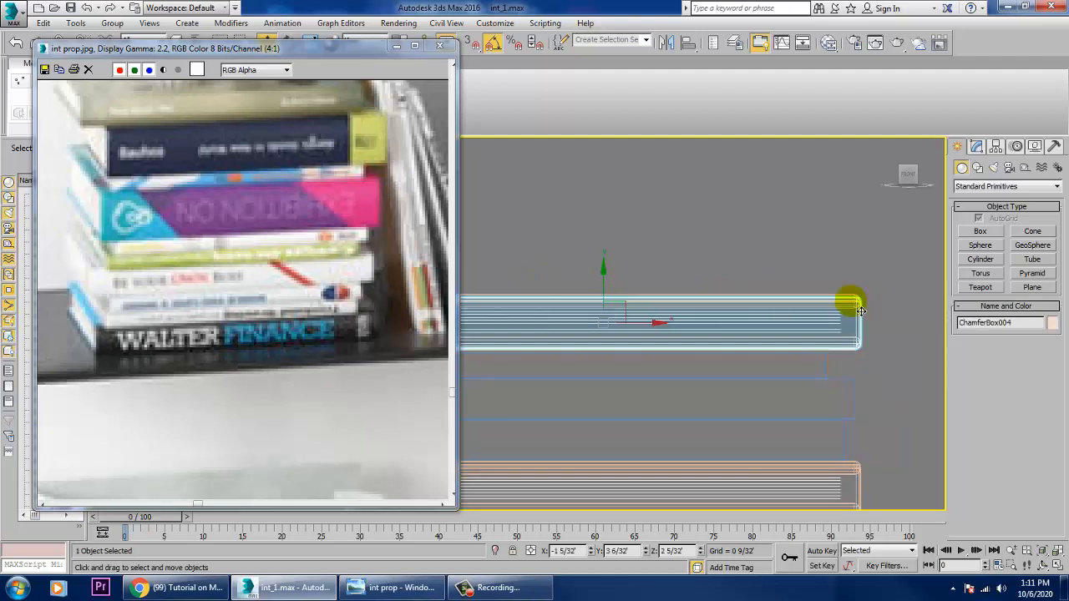
pyautogui.press('1')
pyautogui.moveTo(820, 316); pyautogui.dragTo(838, 323, button='middle')
pyautogui.scroll(-2, 822, 323)
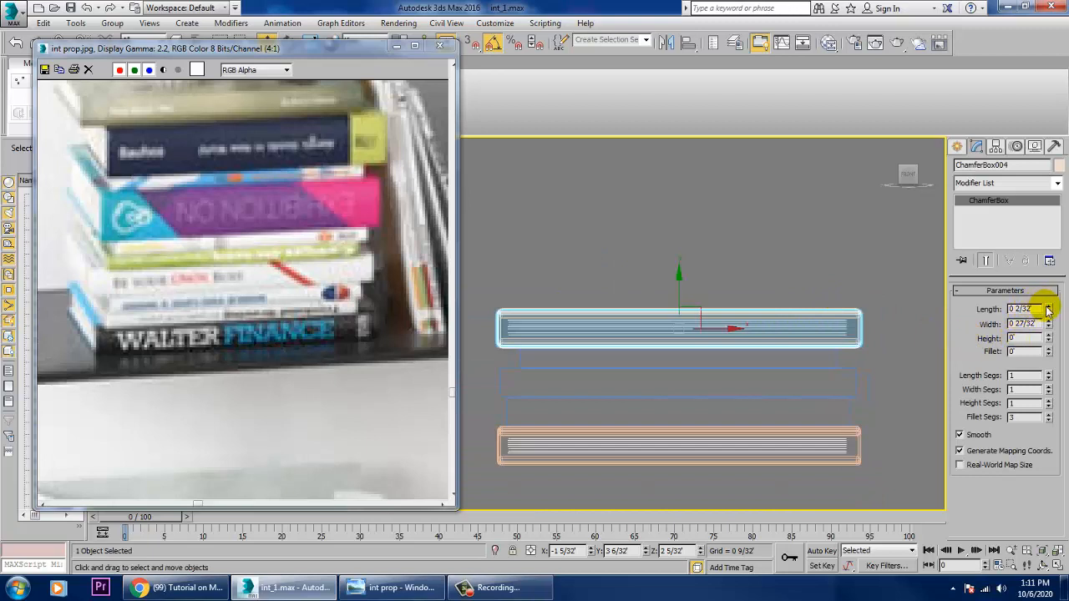
pyautogui.moveTo(1048, 309); pyautogui.dragTo(1042, 256)
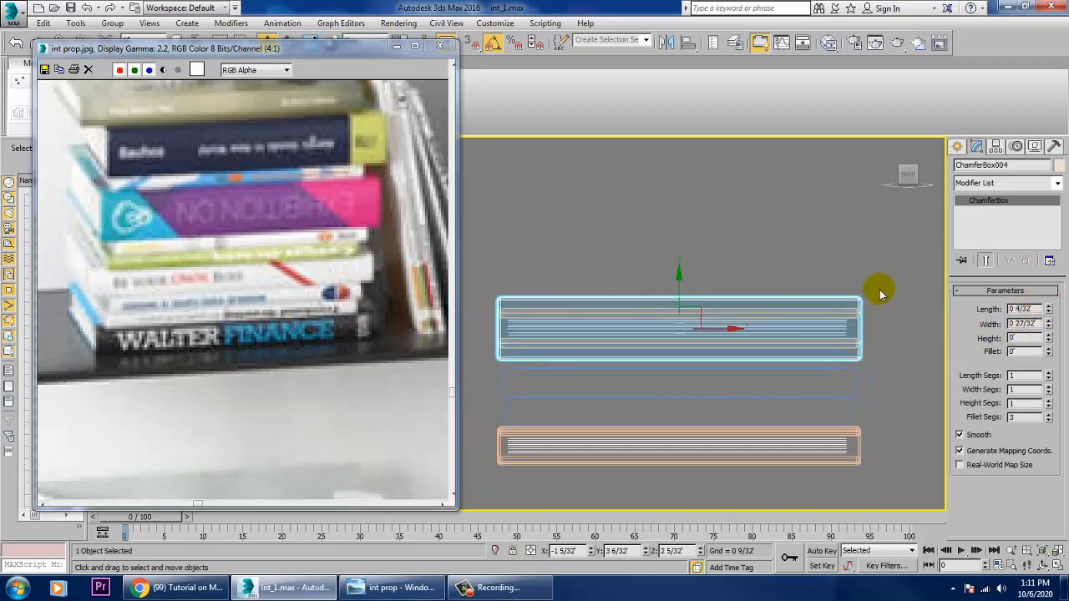
pyautogui.moveTo(690, 303); pyautogui.dragTo(689, 288)
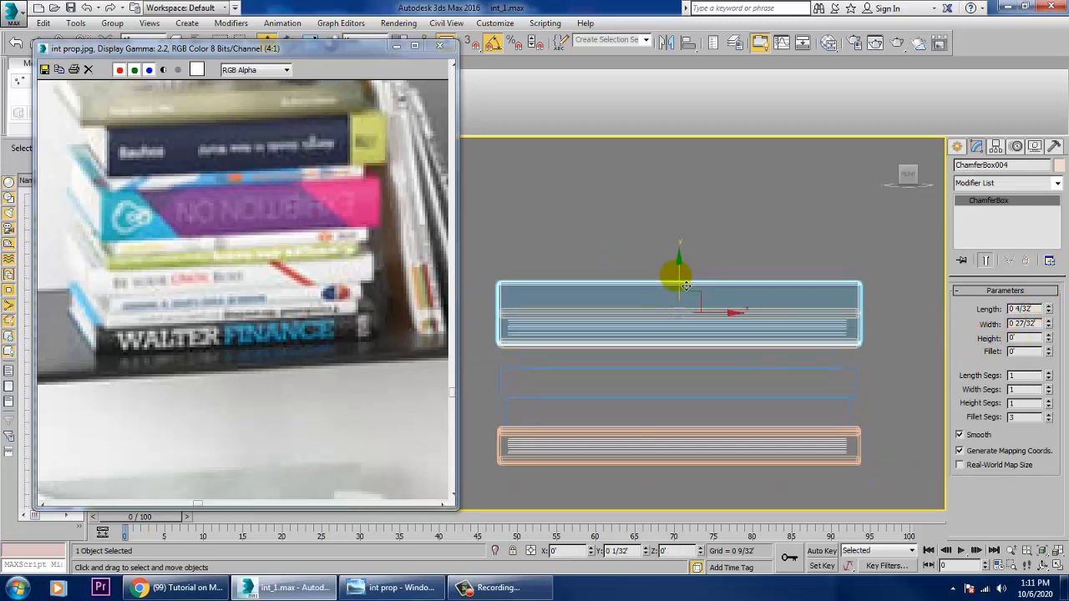
# - Move the copied book's upper cover up to the top edge of its thickened spine
pyautogui.click(874, 320)
pyautogui.click(859, 316)
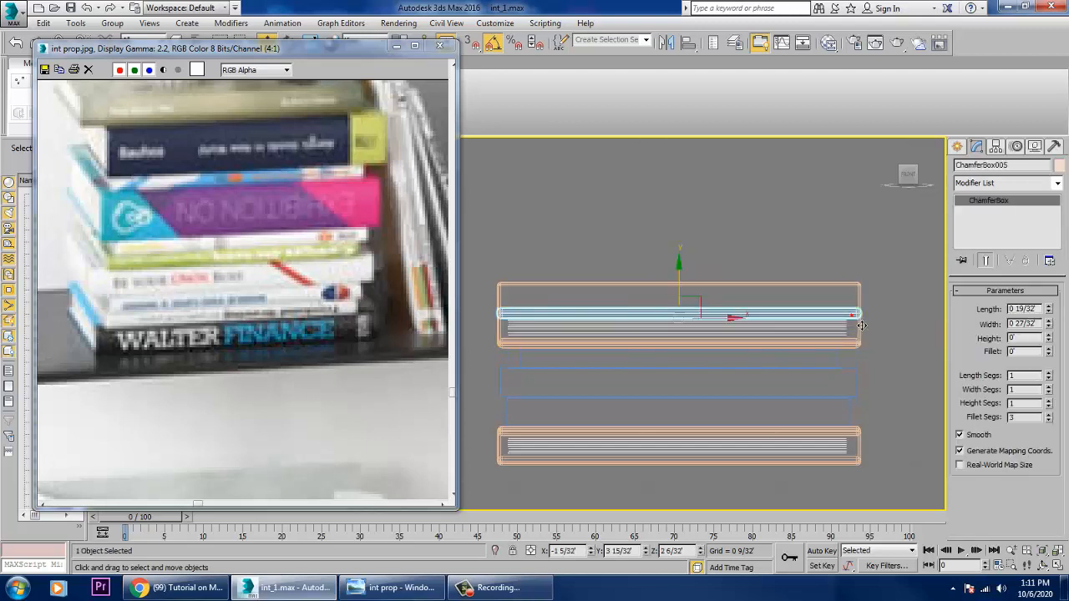
pyautogui.moveTo(690, 297); pyautogui.dragTo(688, 271)
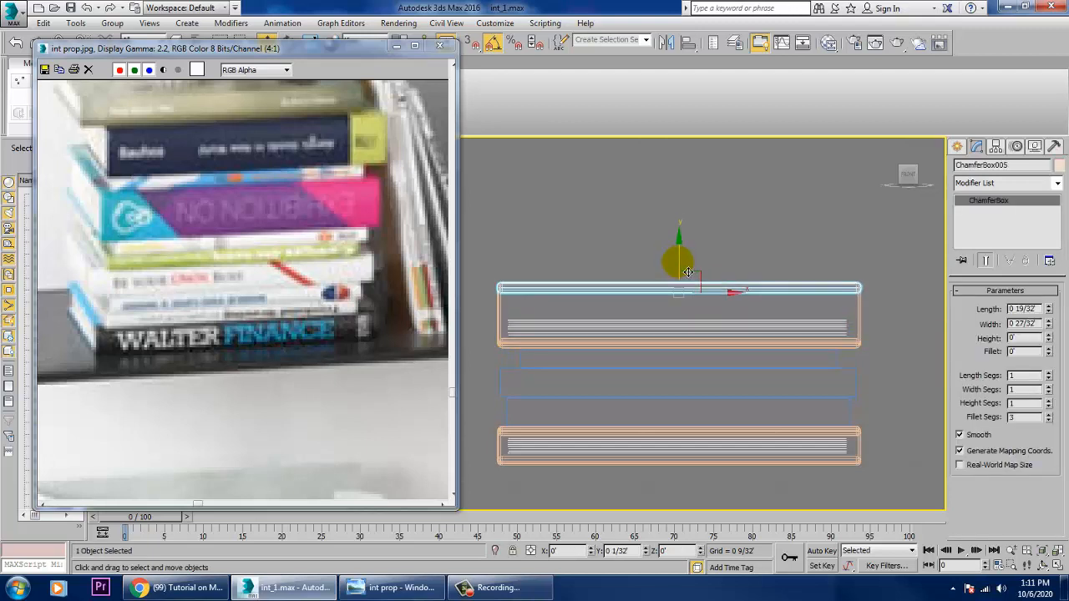
# - Clone the copied book's page planes vertically to fill the gap up to its upper cover with evenly spaced pages
pyautogui.click(779, 332)
pyautogui.scroll(5, 769, 334)
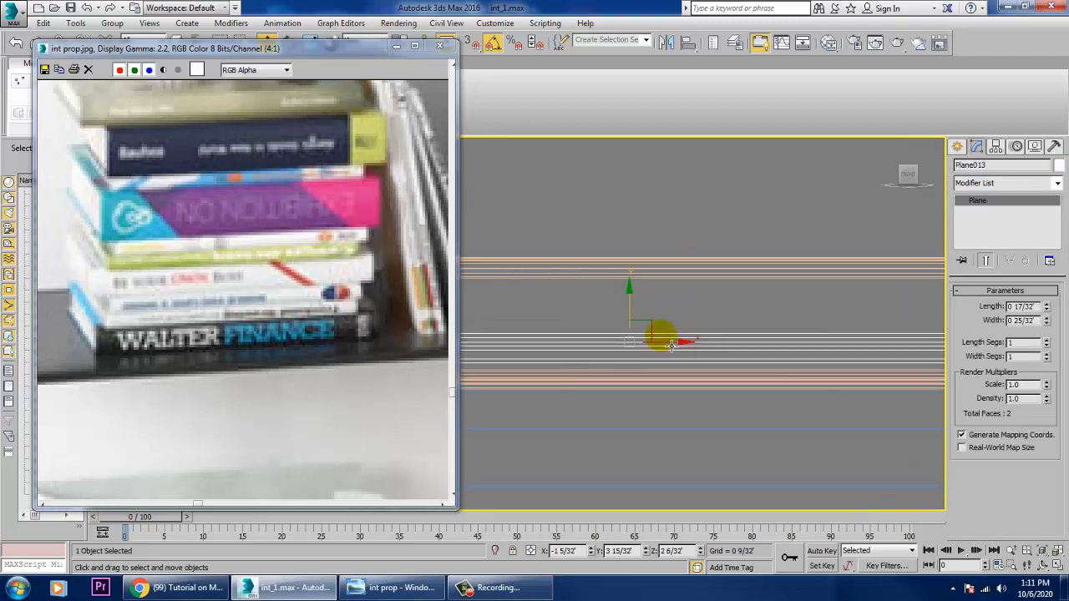
pyautogui.moveTo(637, 318); pyautogui.dragTo(636, 302)
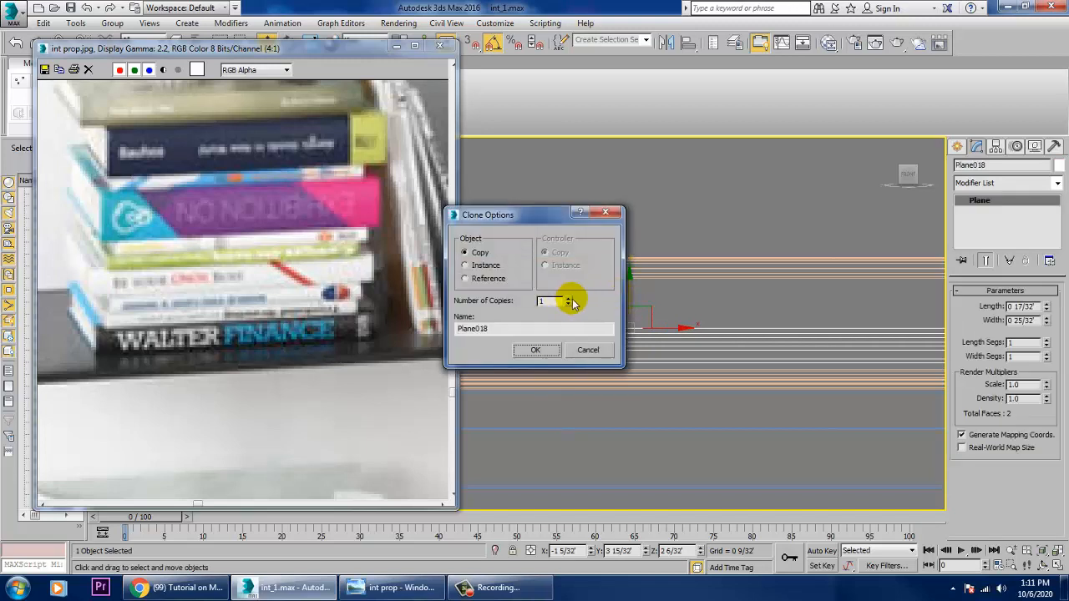
pyautogui.click(535, 350)
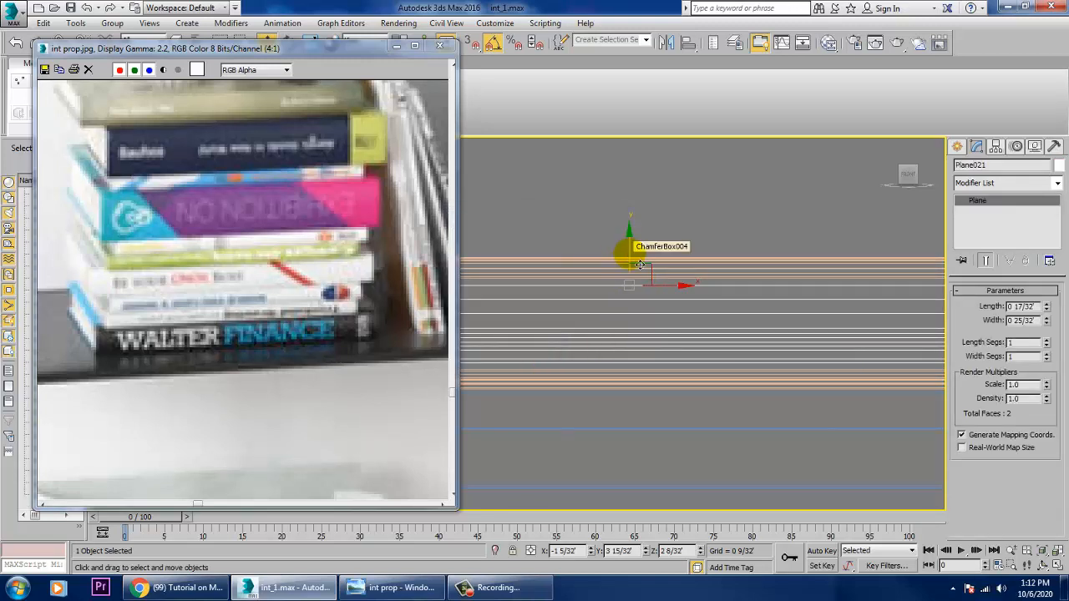
pyautogui.keyDown('shift'); pyautogui.moveTo(640, 264); pyautogui.dragTo(641, 302); pyautogui.keyUp('shift')
pyautogui.click(536, 350)
pyautogui.click(509, 350)
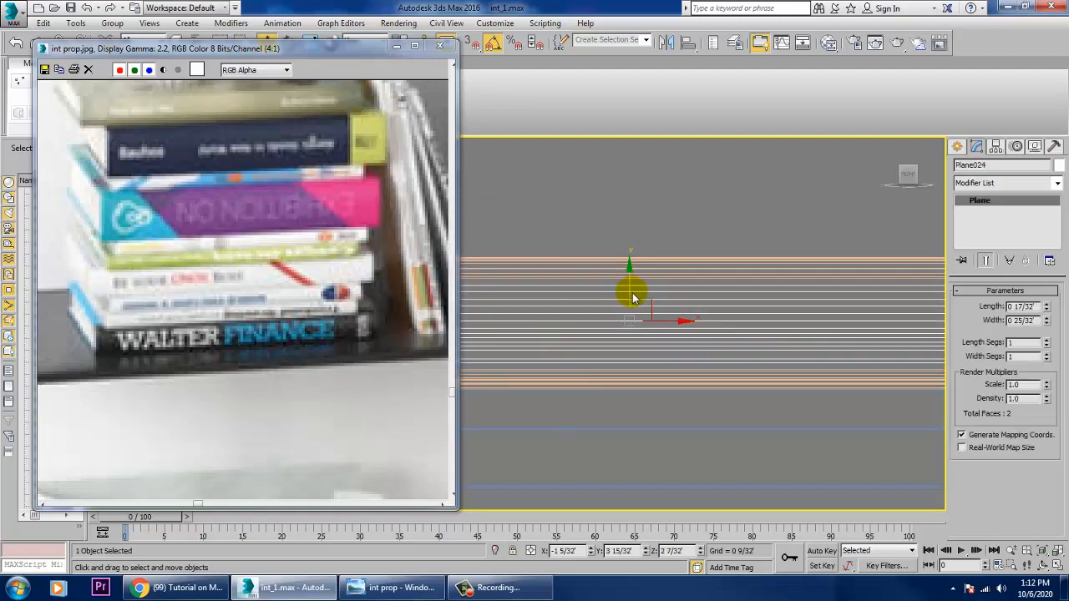
pyautogui.click(536, 351)
# - Return to the full Perspective view of the shelf and assign one grey object color to all objects in the scene
pyautogui.hotkey('alt', 'w')
pyautogui.middleClick(754, 410)
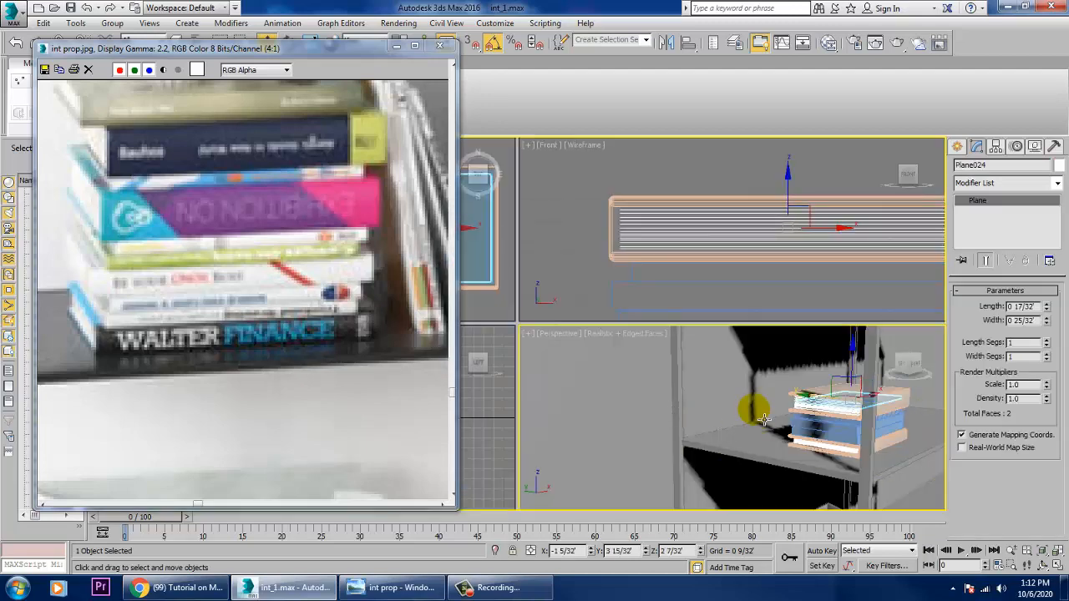
pyautogui.hotkey('alt', 'w')
pyautogui.scroll(-4, 744, 393)
pyautogui.moveTo(744, 394)
pyautogui.mouseDown(button='middle')
pyautogui.moveTo(752, 396)
pyautogui.moveTo(717, 366)
pyautogui.moveTo(758, 381)
pyautogui.moveTo(747, 370)
pyautogui.mouseUp(button='middle')
pyautogui.scroll(3, 751, 397)
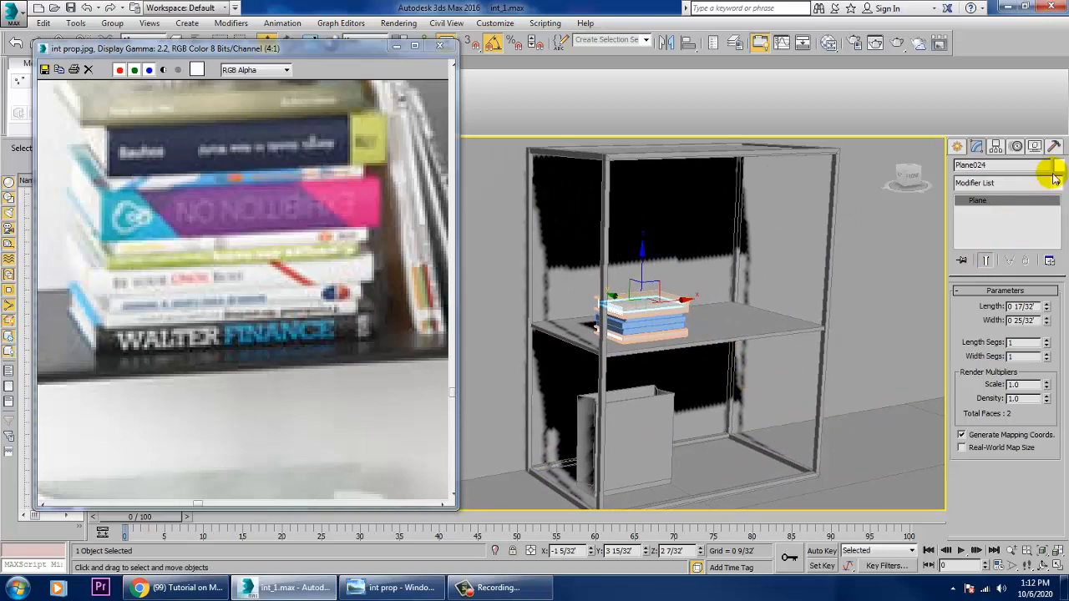
pyautogui.scroll(-4, 875, 291)
pyautogui.moveTo(787, 336); pyautogui.dragTo(698, 366, button='middle')
pyautogui.scroll(5, 751, 350)
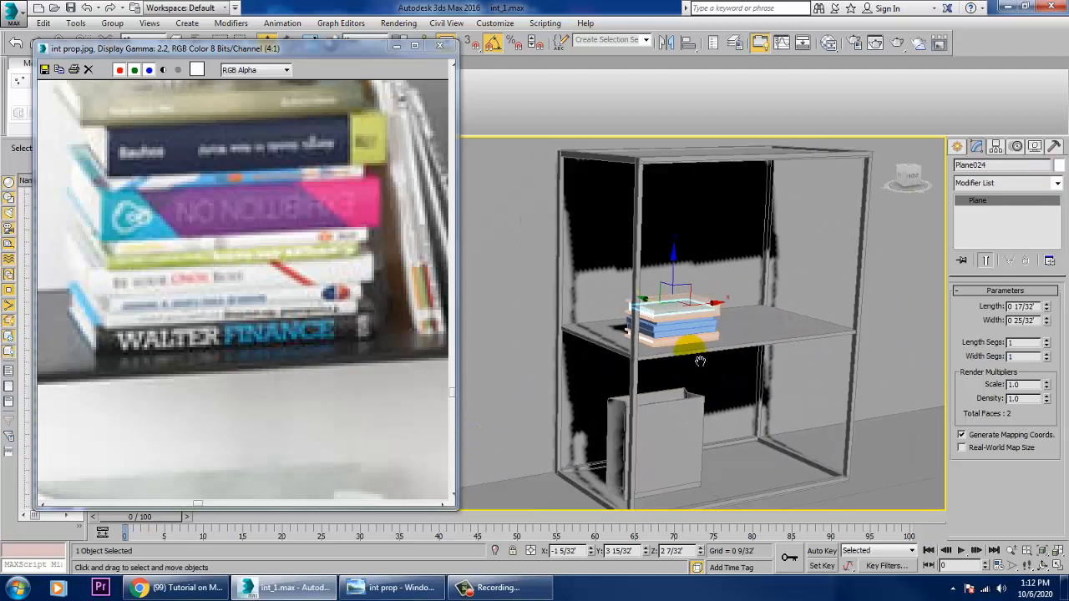
pyautogui.hotkey('ctrl', 'a')
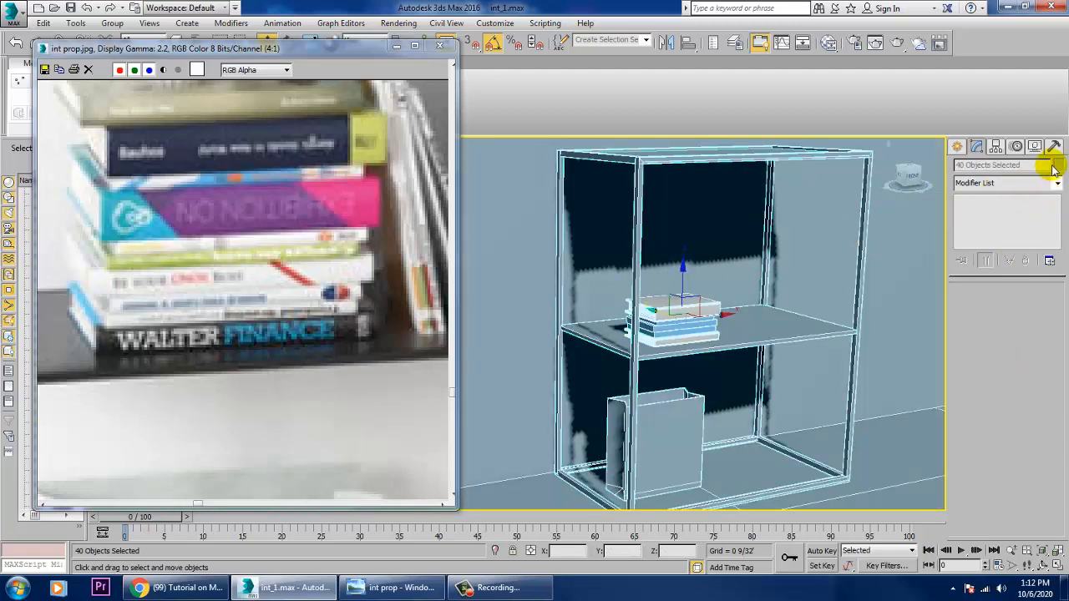
pyautogui.click(1057, 164)
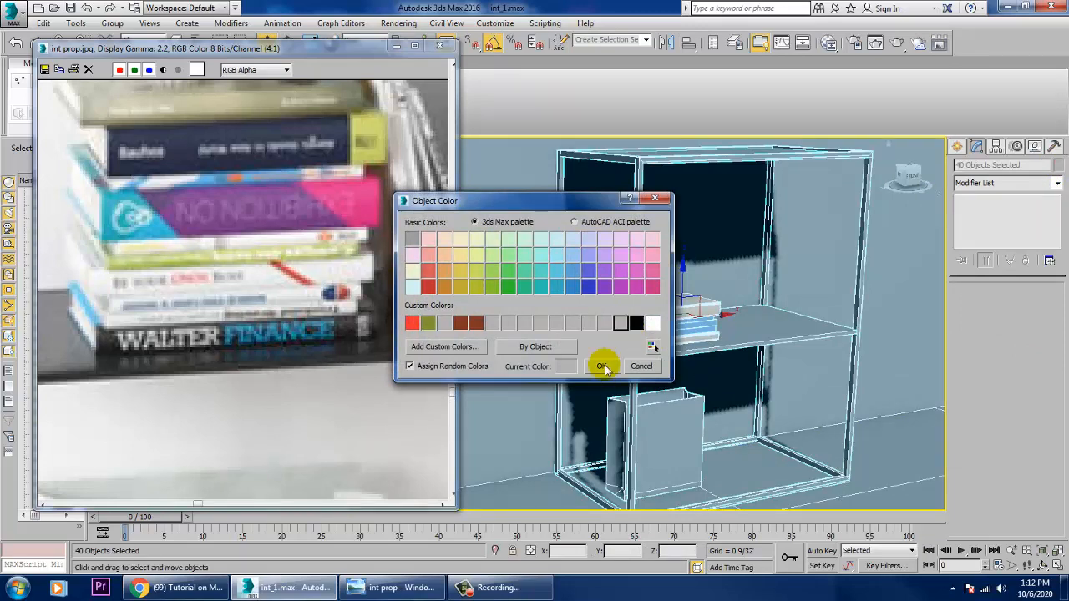
pyautogui.click(602, 366)
# - Compare the modelled shelf with the whole reference image, and replace the all-object selection with just the back wall
pyautogui.scroll(-1, 259, 318)
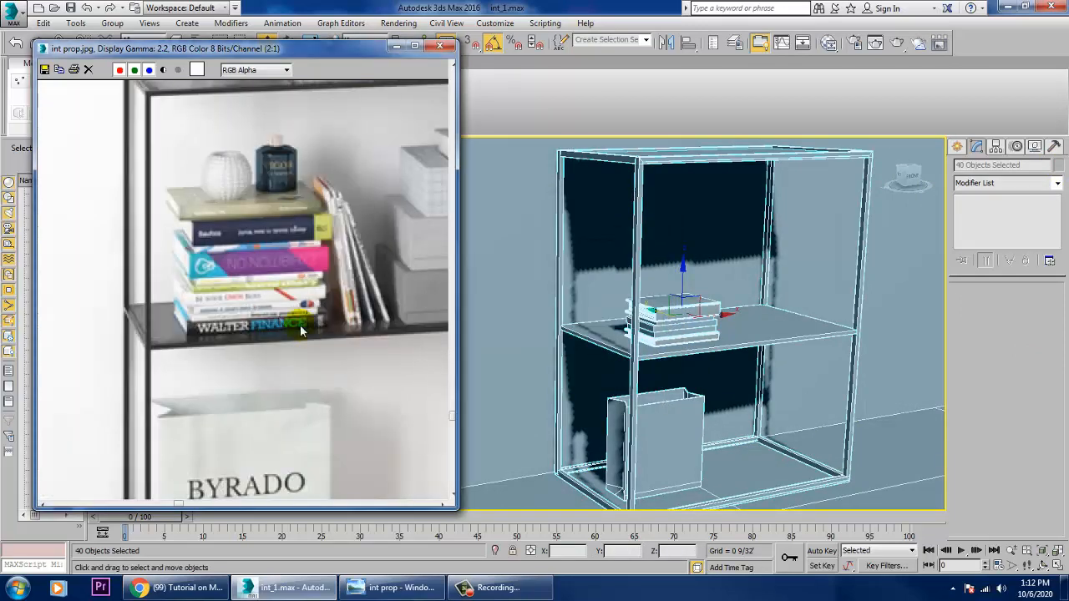
pyautogui.scroll(-2, 305, 332)
pyautogui.scroll(-3, 769, 378)
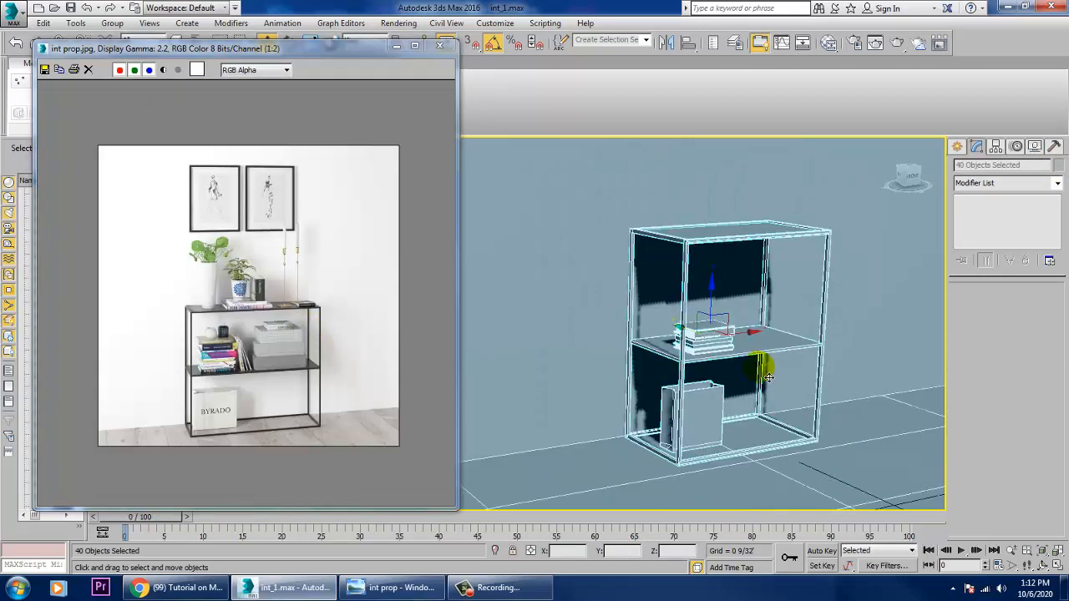
pyautogui.scroll(3, 769, 378)
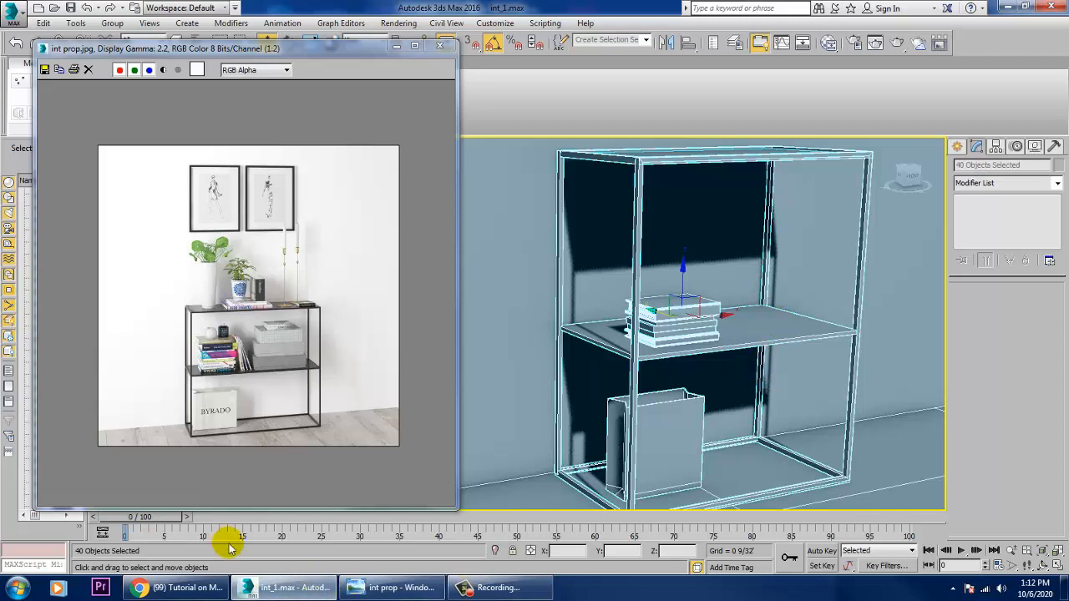
pyautogui.click(519, 364)
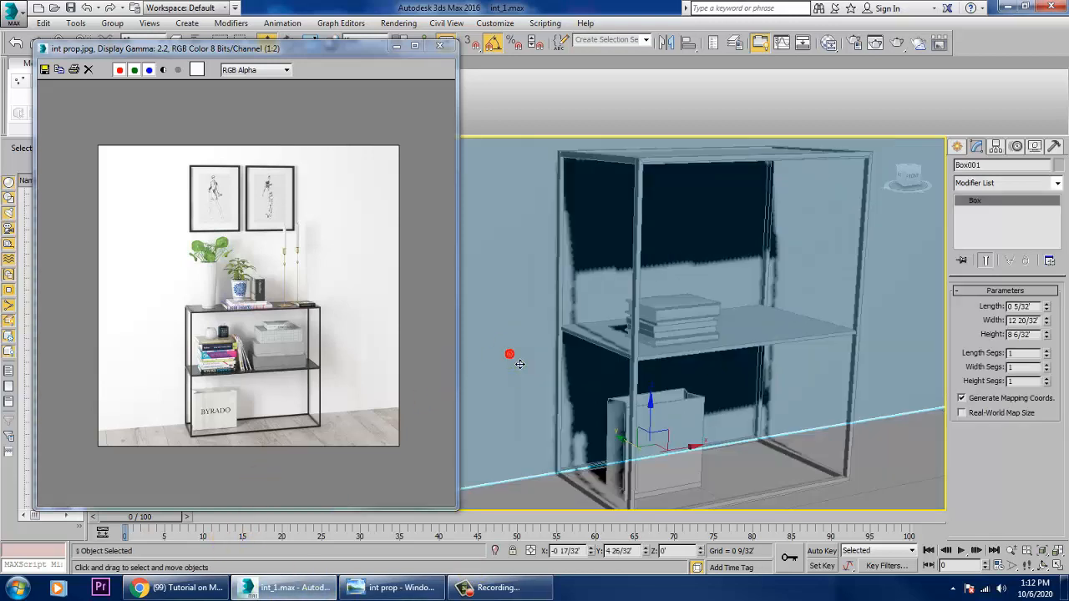